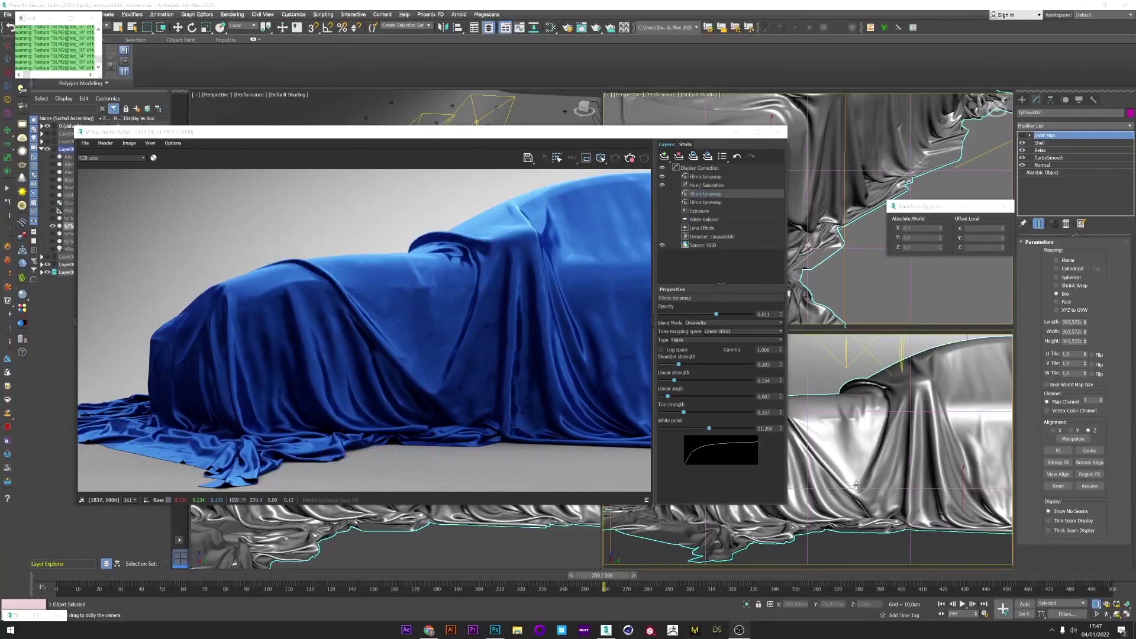
{"action": "left_click_drag", "start_coordinate": [856, 485], "coordinate": [856, 467]}
{"action": "middle_click_drag", "start_coordinate": [856, 468], "coordinate": [900, 456]}
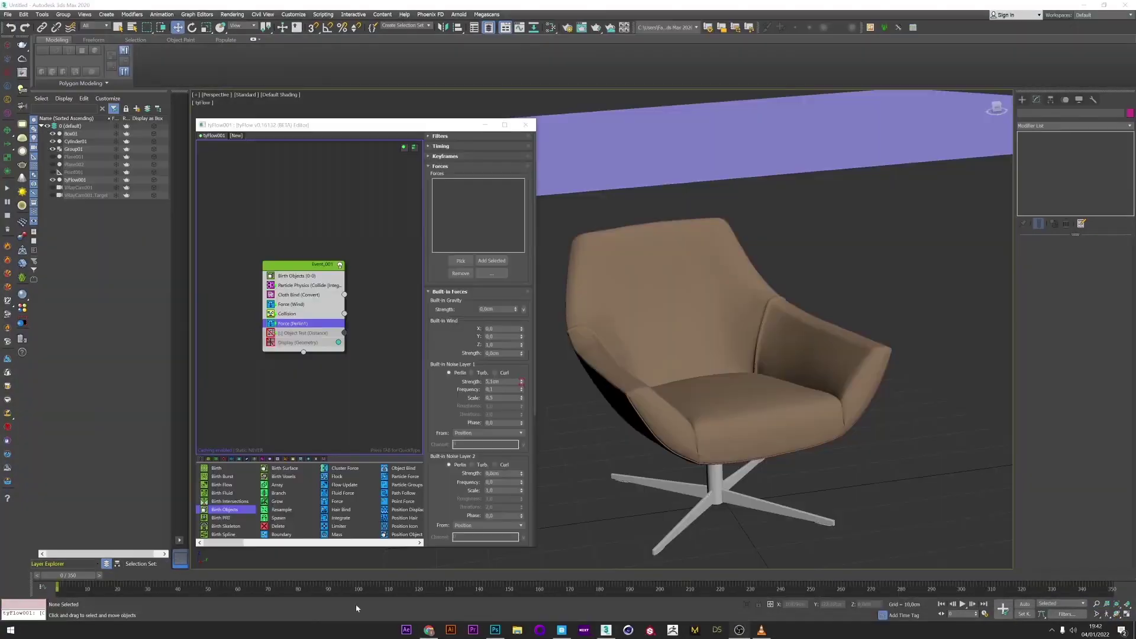
Scrub through the finished tyFlow cloth simulations to examine how the fabric drapes over the chair
{"action": "left_click_drag", "start_coordinate": [65, 577], "coordinate": [381, 577]}
{"action": "key", "text": "w"}
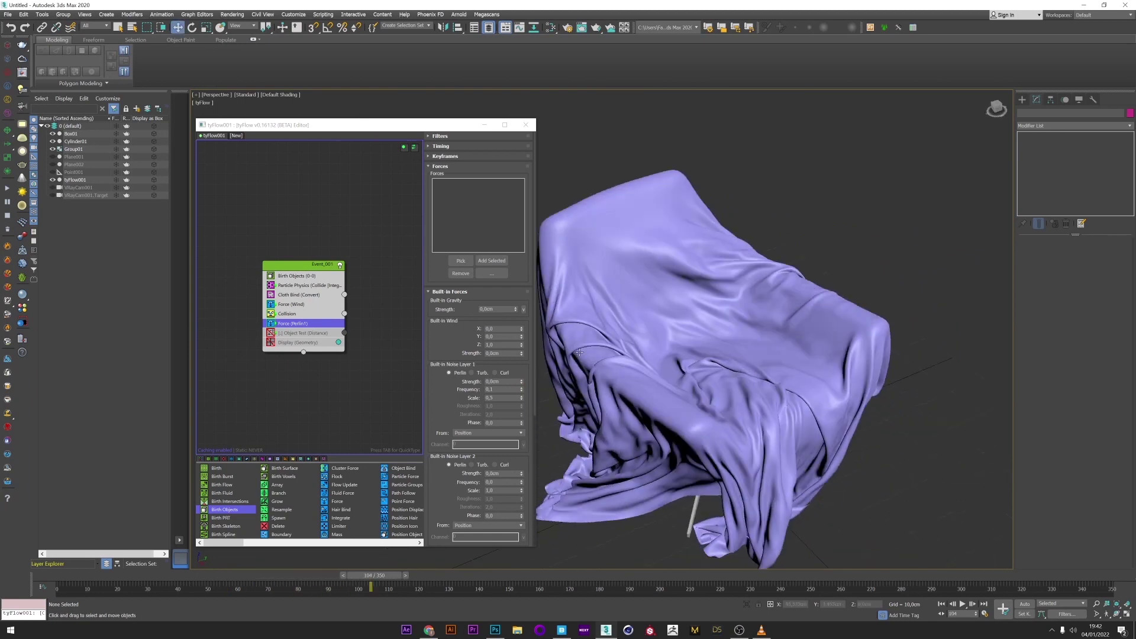
{"action": "left_click", "coordinate": [284, 285]}
{"action": "left_click", "coordinate": [293, 323]}
{"action": "middle_click_drag", "start_coordinate": [568, 352], "coordinate": [695, 372], "text": "alt"}
{"action": "left_click", "coordinate": [491, 575]}
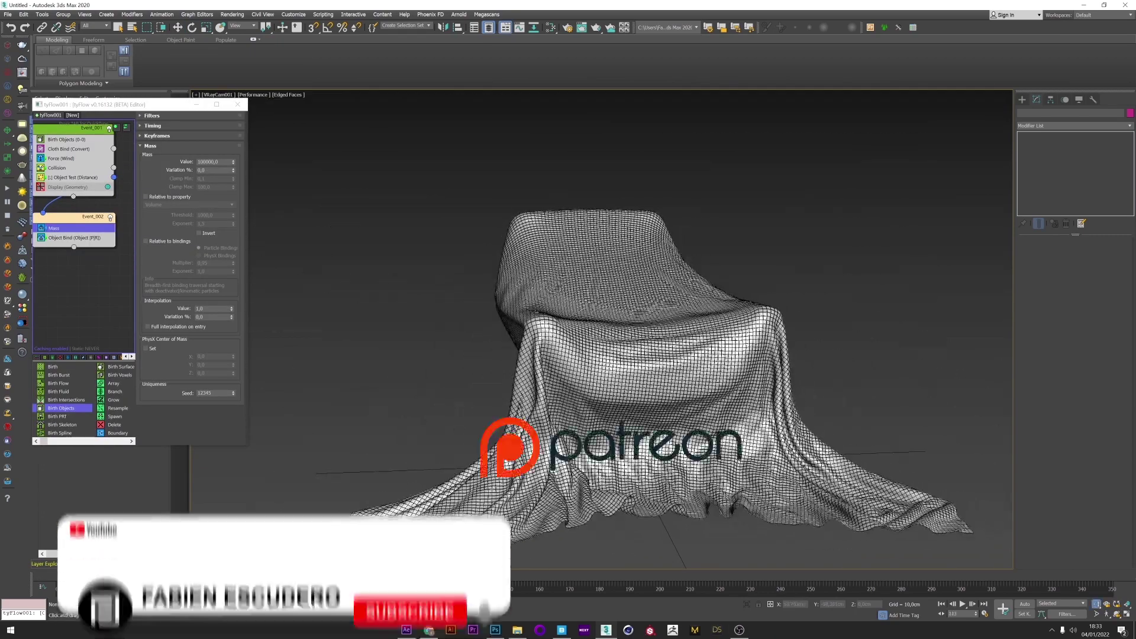
{"action": "left_click_drag", "start_coordinate": [432, 573], "coordinate": [844, 601]}
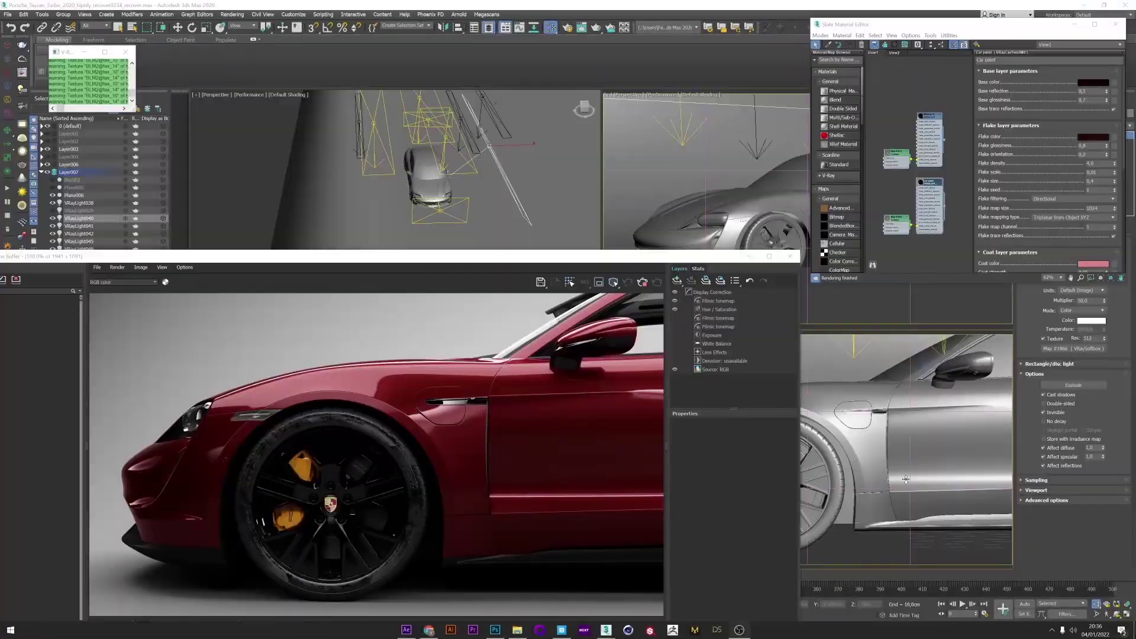
{"action": "scroll", "coordinate": [906, 479], "scroll_direction": "down", "scroll_amount": 5}
{"action": "middle_click_drag", "start_coordinate": [907, 479], "coordinate": [441, 107], "text": "alt"}
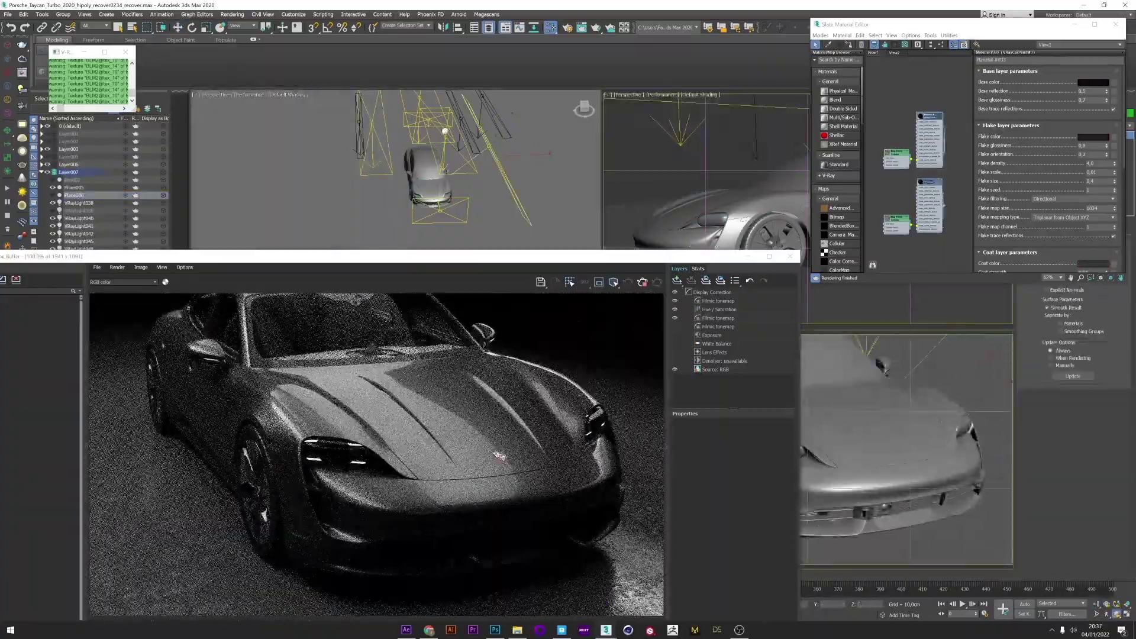
{"action": "left_click_drag", "start_coordinate": [390, 127], "coordinate": [387, 127]}
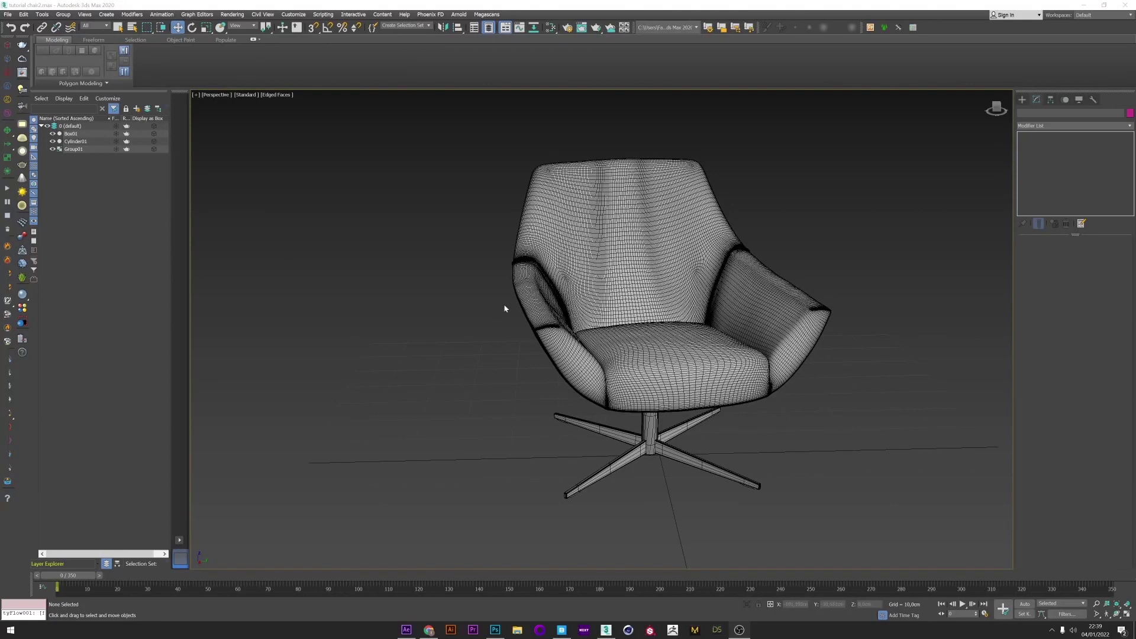
Hide the edged-face display in the perspective view and create a tyFlow object beside the chair
{"action": "scroll", "coordinate": [505, 309], "scroll_direction": "down", "scroll_amount": 3}
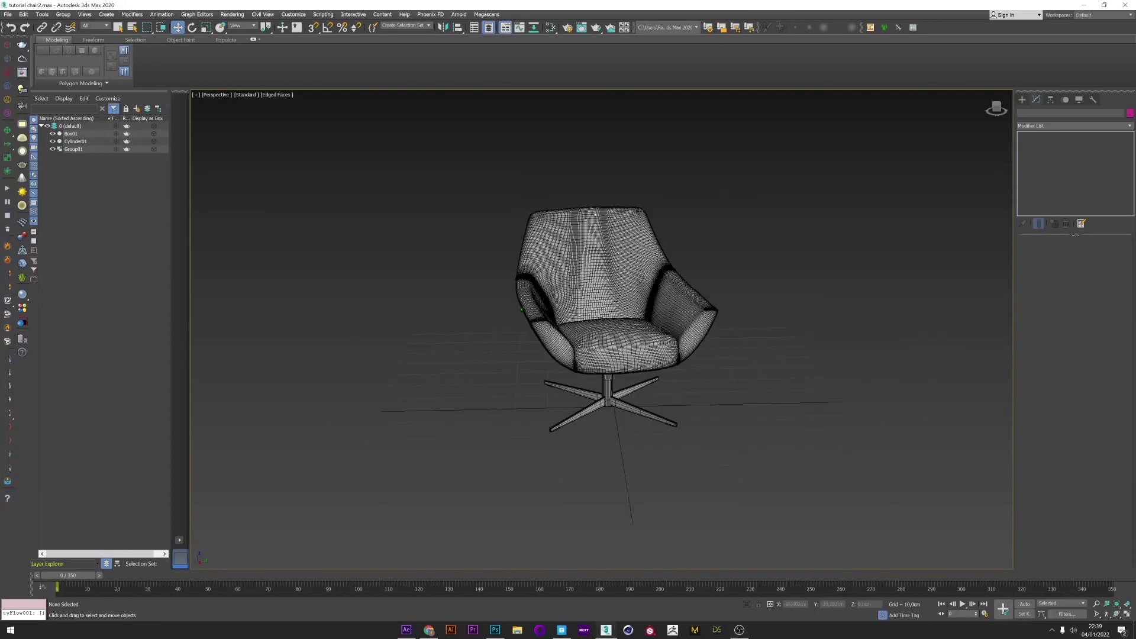
{"action": "left_click", "coordinate": [535, 356]}
{"action": "key", "text": "F4"}
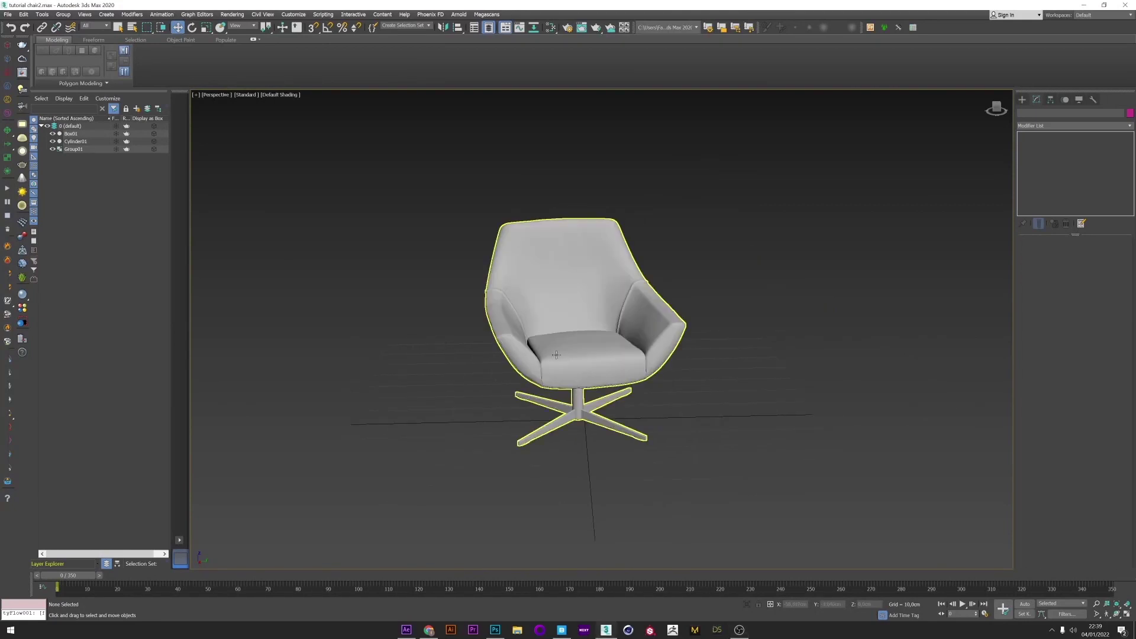
{"action": "scroll", "coordinate": [556, 355], "scroll_direction": "down", "scroll_amount": 2}
{"action": "left_click", "coordinate": [1023, 101]}
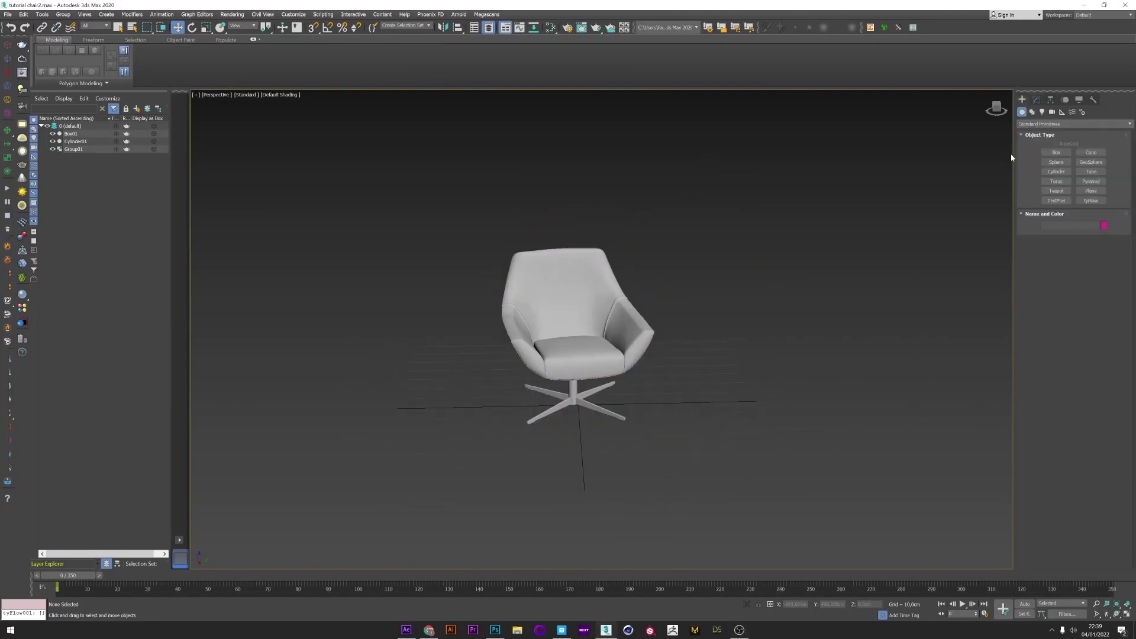
{"action": "left_click", "coordinate": [1091, 200]}
{"action": "left_click_drag", "start_coordinate": [855, 432], "coordinate": [866, 453]}
Open the editor of the new tyFlow object, narrow its window and place it clear of the chair
{"action": "left_click", "coordinate": [1038, 100]}
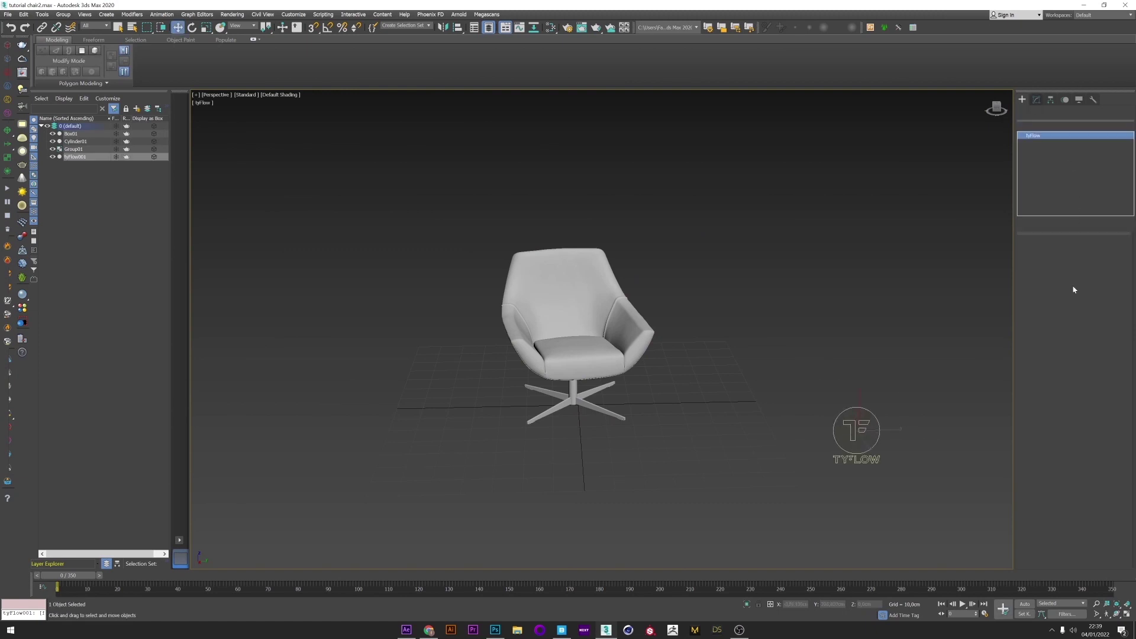
{"action": "left_click", "coordinate": [1068, 263]}
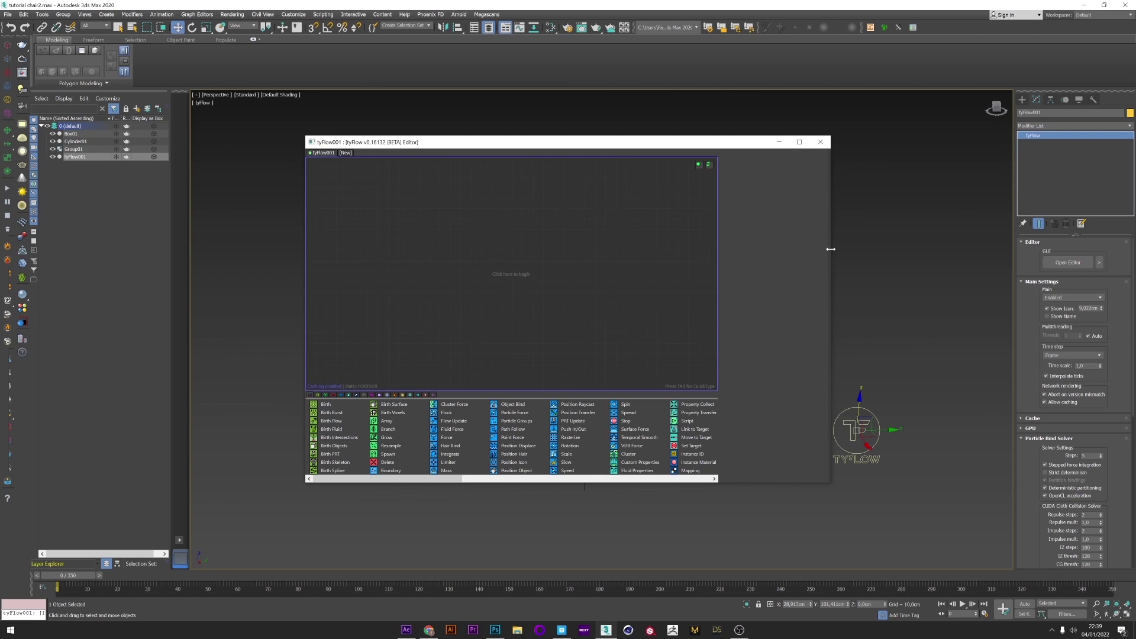
{"action": "left_click_drag", "start_coordinate": [831, 249], "coordinate": [682, 249]}
{"action": "left_click_drag", "start_coordinate": [471, 146], "coordinate": [286, 135]}
{"action": "middle_click_drag", "start_coordinate": [720, 334], "coordinate": [851, 314]}
Draw a large plane under the chair as the ground surface
{"action": "left_click", "coordinate": [1022, 100]}
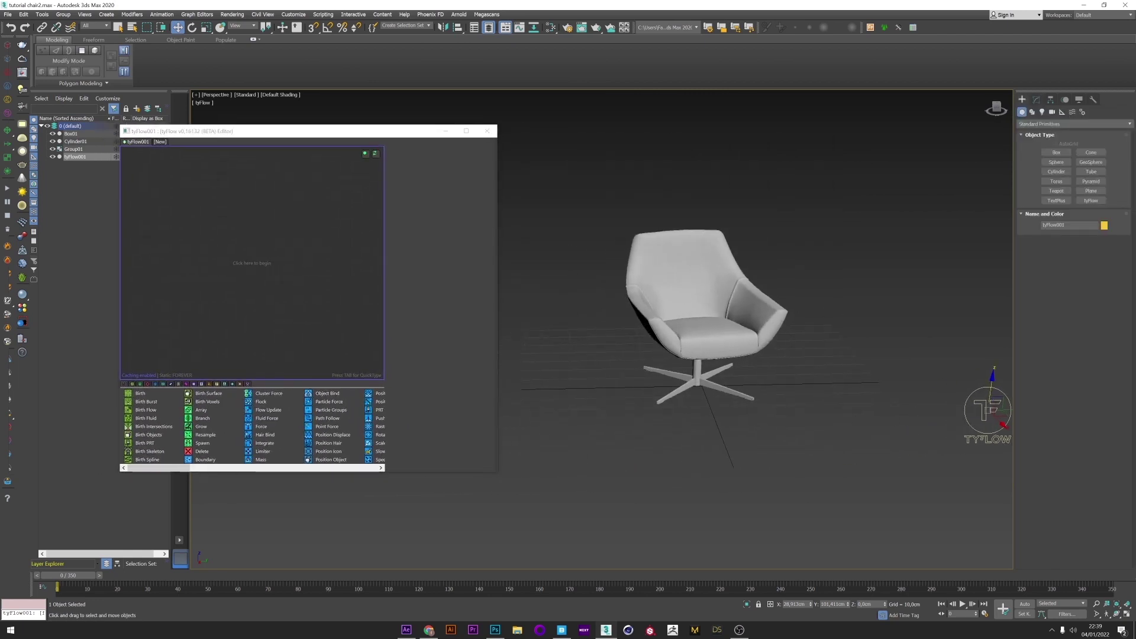
{"action": "left_click", "coordinate": [1091, 191]}
{"action": "middle_click_drag", "start_coordinate": [722, 349], "coordinate": [737, 347], "text": "alt"}
{"action": "left_click_drag", "start_coordinate": [510, 289], "coordinate": [1047, 481]}
{"action": "mouse_move", "coordinate": [1101, 286]}
{"action": "left_mouse_down"}
{"action": "mouse_move", "coordinate": [1101, 267]}
{"action": "mouse_move", "coordinate": [1102, 280]}
{"action": "left_mouse_up"}
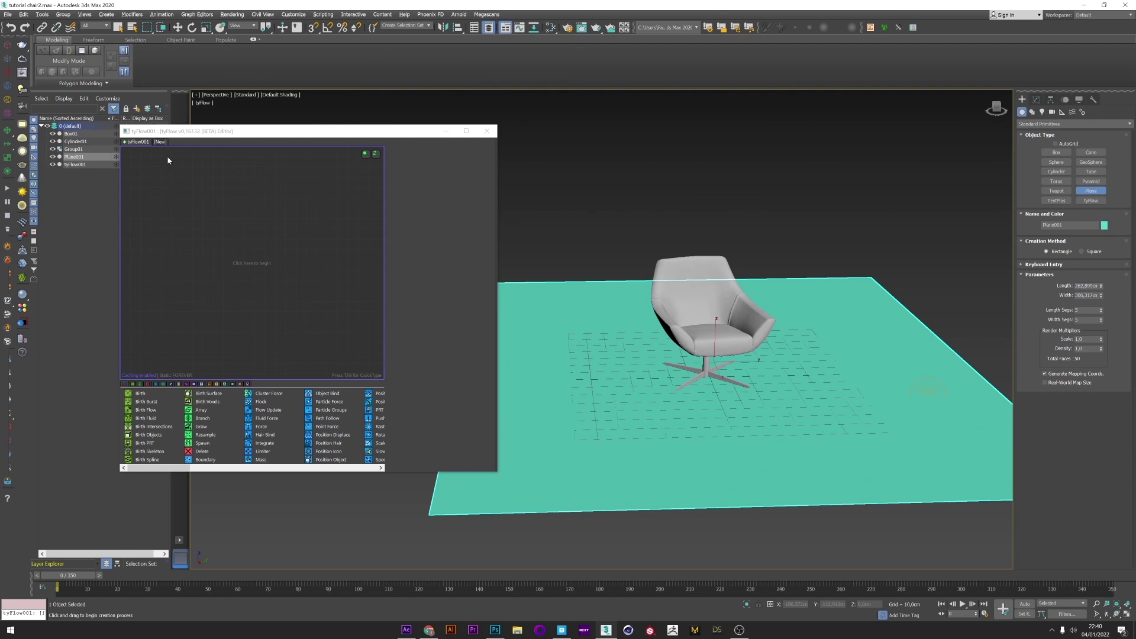
Hide the ground plane, draw a smaller plane about 143 cm long around the chair and raise it above the backrest
{"action": "left_click", "coordinate": [52, 157]}
{"action": "left_click_drag", "start_coordinate": [565, 333], "coordinate": [897, 436]}
{"action": "key", "text": "w"}
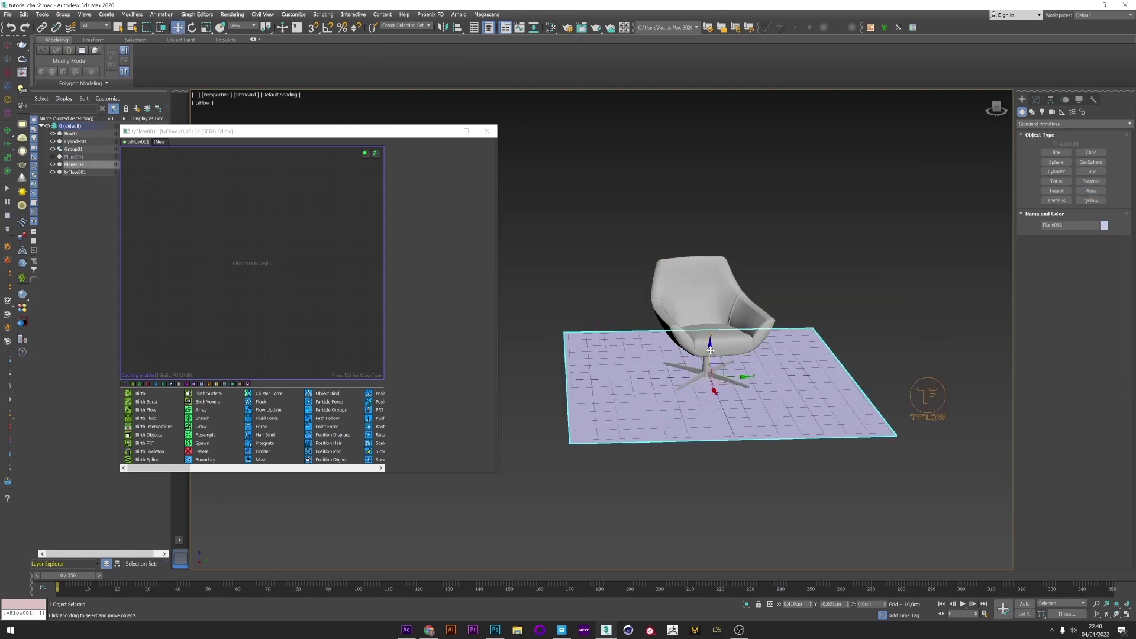
{"action": "left_click_drag", "start_coordinate": [711, 350], "coordinate": [705, 217]}
{"action": "key", "text": "F3"}
{"action": "key", "text": "F3"}
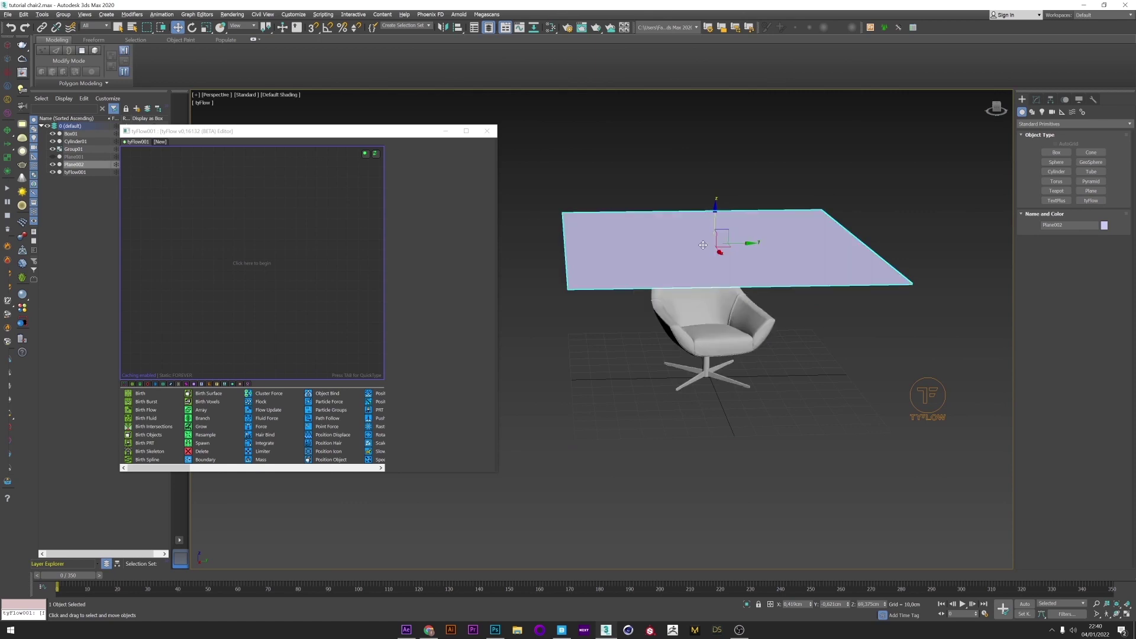
Show edged faces and set the raised plane's length and width segments to 100 each
{"action": "key", "text": "F4"}
{"action": "scroll", "coordinate": [703, 259], "scroll_direction": "up", "scroll_amount": 3}
{"action": "left_click", "coordinate": [1037, 100]}
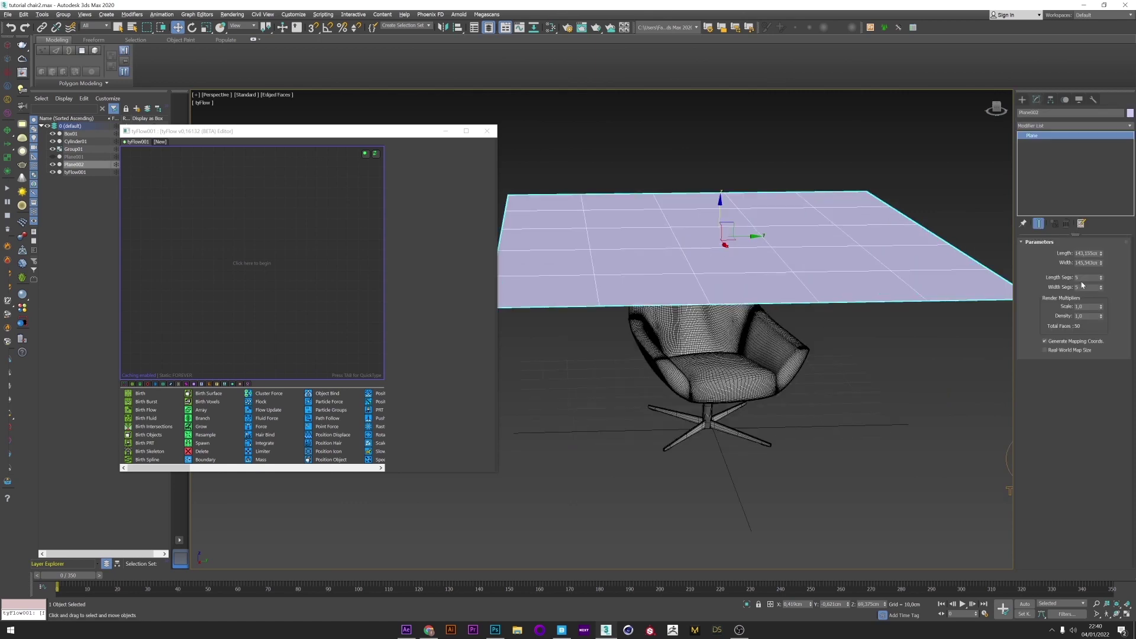
{"action": "type", "text": "100"}
{"action": "key", "text": "Return"}
{"action": "type", "text": "1"}
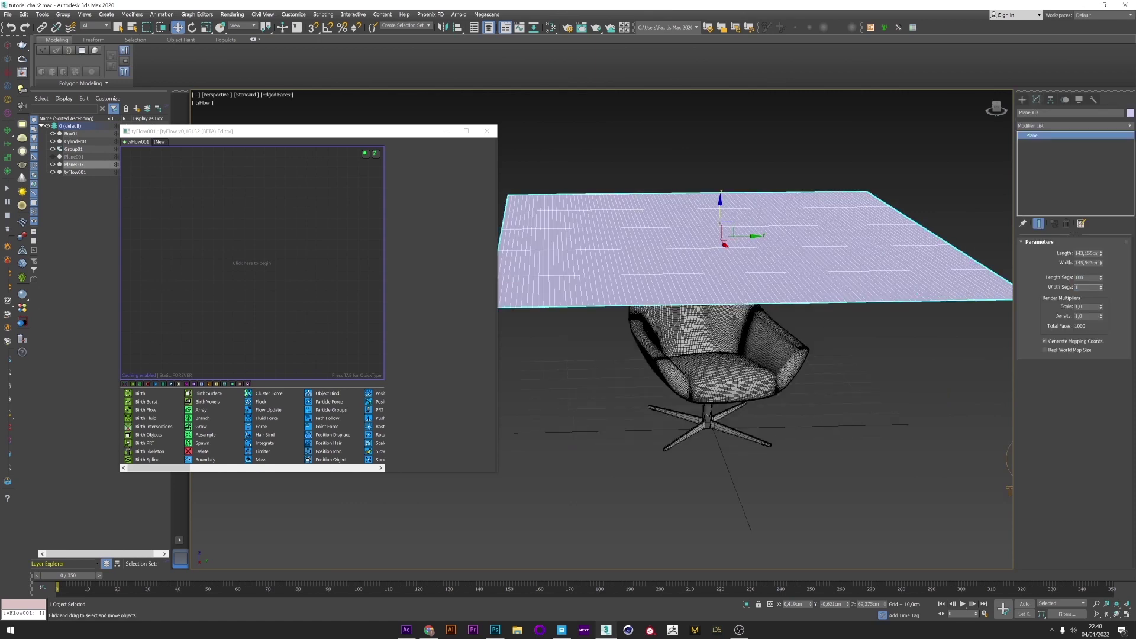
{"action": "type", "text": "00"}
{"action": "key", "text": "Return"}
{"action": "middle_click_drag", "start_coordinate": [857, 332], "coordinate": [900, 333], "text": "alt"}
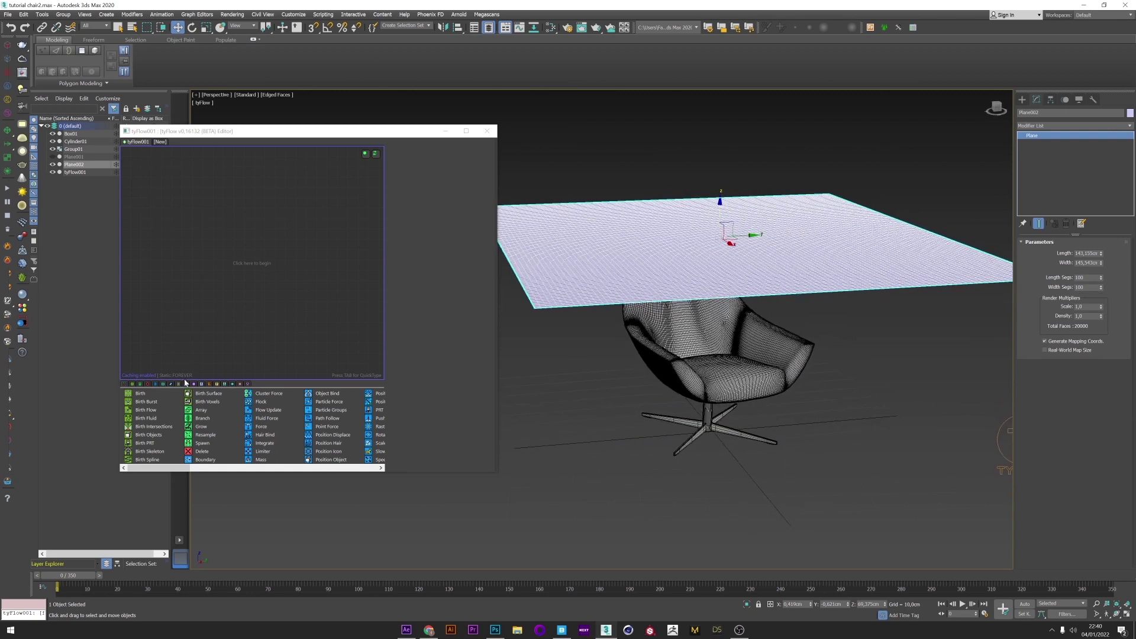
Hide the raised plane, add a Birth Objects operator that uses Plane002, and disable the event's Display operator
{"action": "left_click", "coordinate": [52, 164]}
{"action": "left_click_drag", "start_coordinate": [149, 434], "coordinate": [181, 200]}
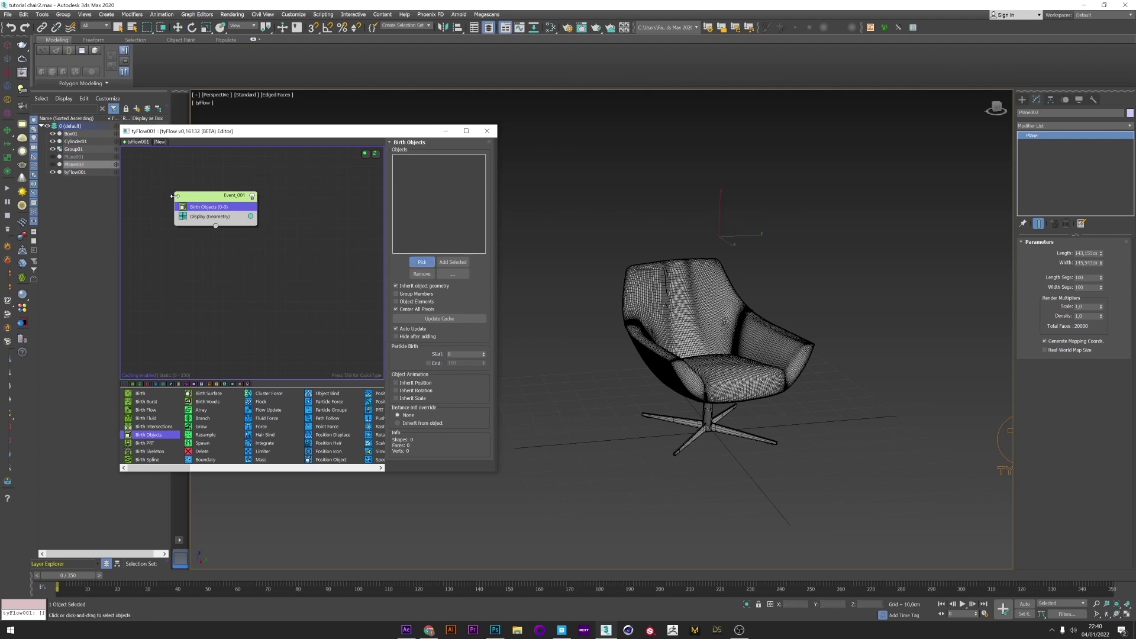
{"action": "left_click", "coordinate": [81, 164]}
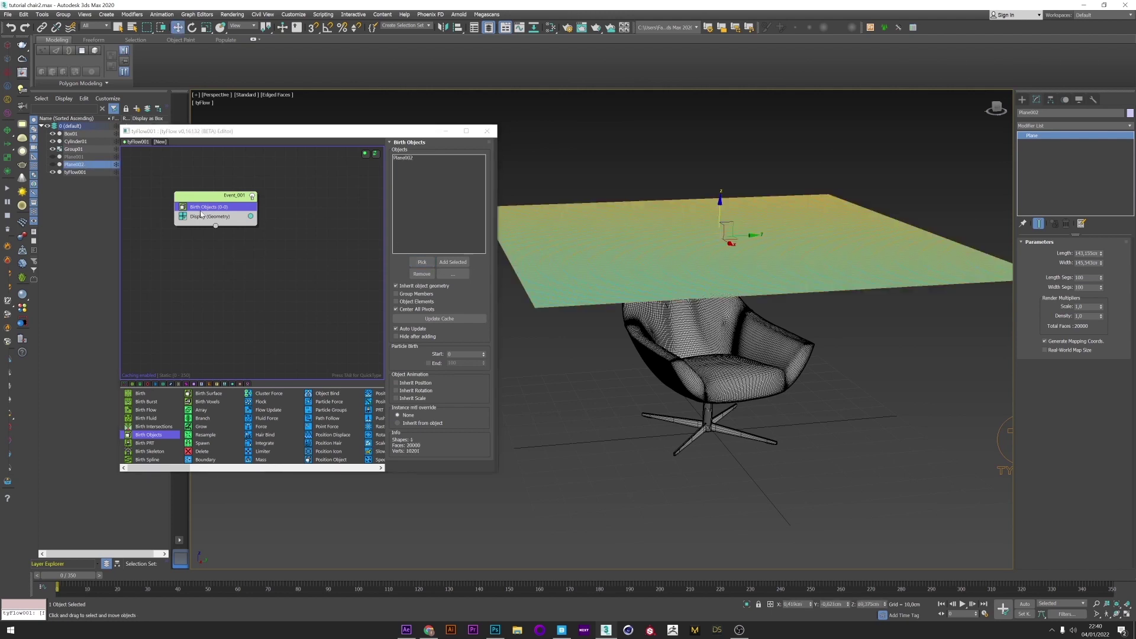
{"action": "left_click", "coordinate": [185, 217]}
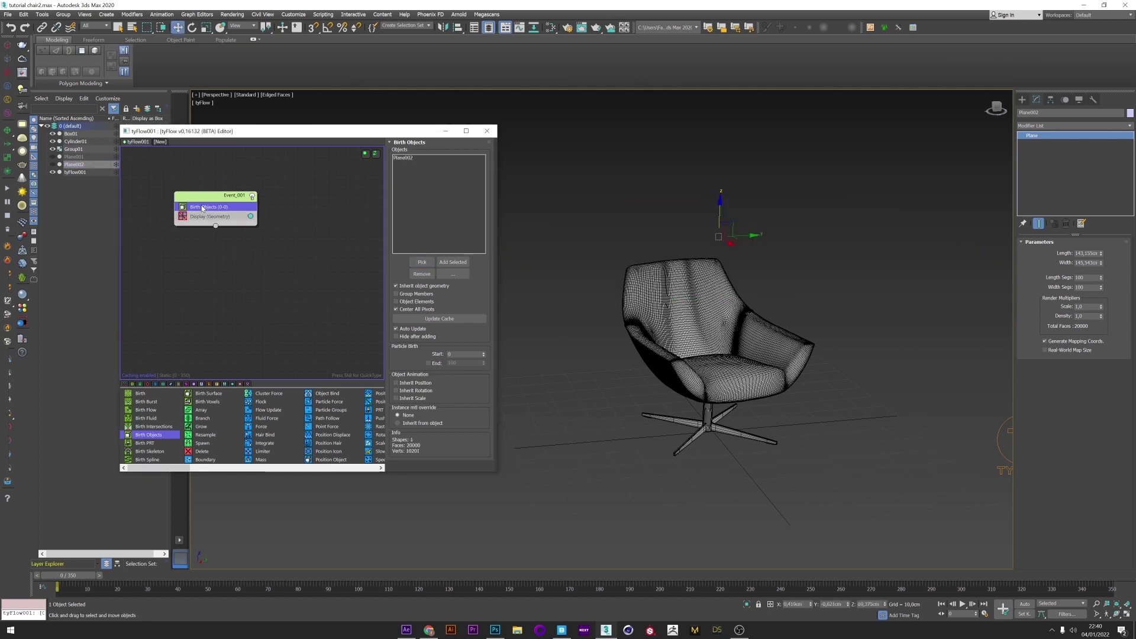
Add a Cloth Bind operator after Birth Objects in Event_001
{"action": "key", "text": "Tab"}
{"action": "type", "text": "clo"}
{"action": "left_click", "coordinate": [223, 220]}
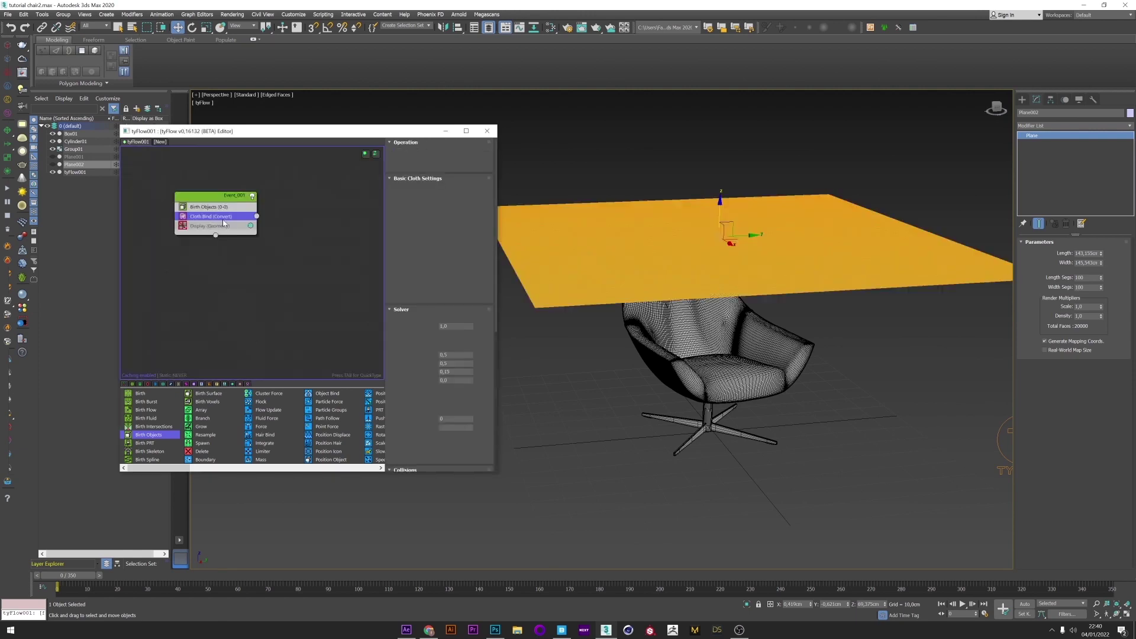
{"action": "key", "text": "F4"}
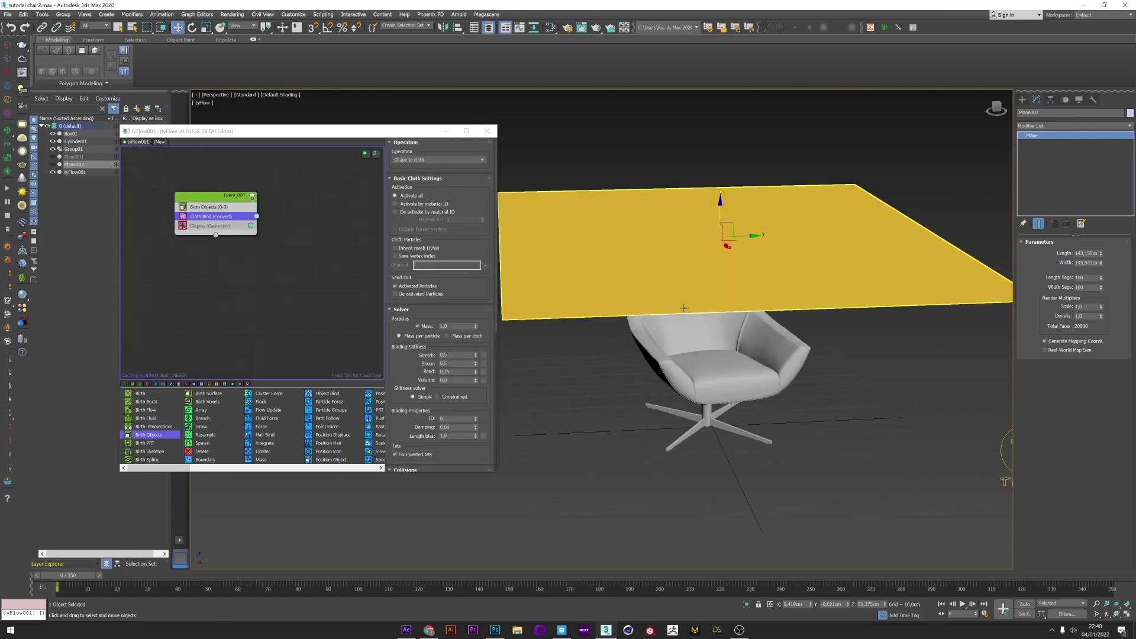
{"action": "key", "text": "F4"}
{"action": "middle_click_drag", "start_coordinate": [642, 302], "coordinate": [644, 331], "text": "alt"}
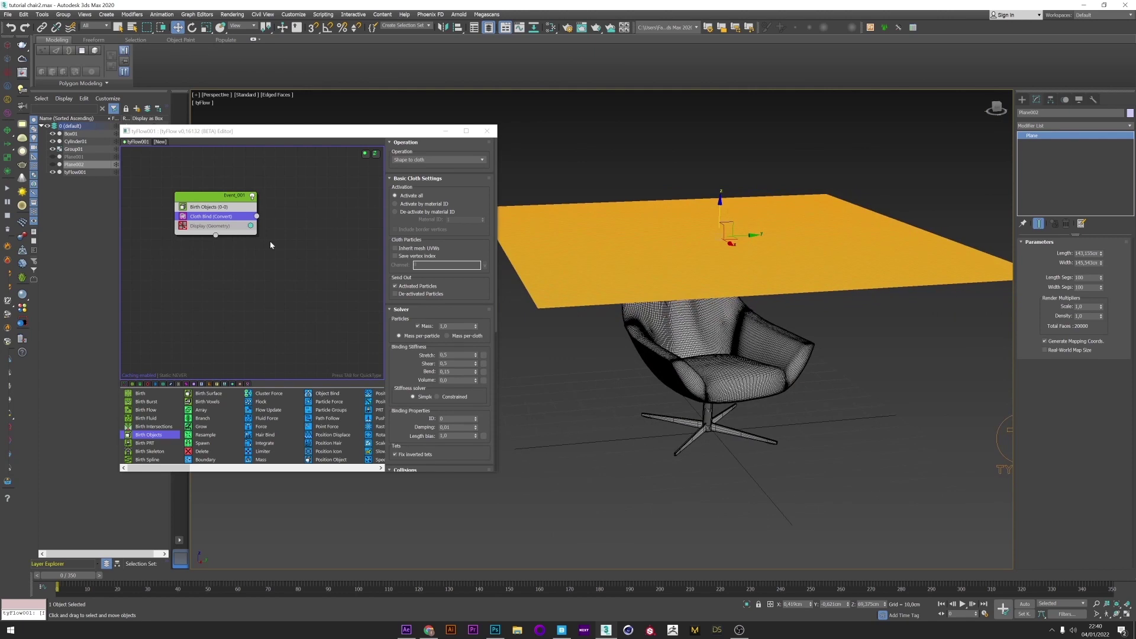
Add a Force operator after Cloth Bind with a built-in gravity strength of -0.1 cm and test the first frames
{"action": "left_click", "coordinate": [228, 216]}
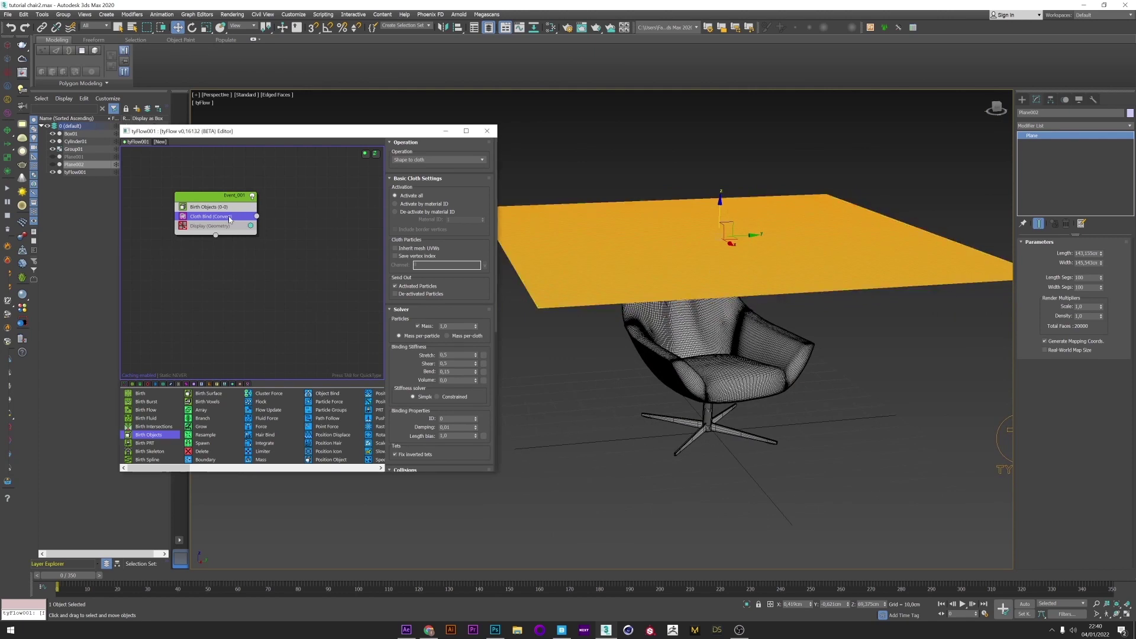
{"action": "key", "text": "Tab"}
{"action": "type", "text": "fo"}
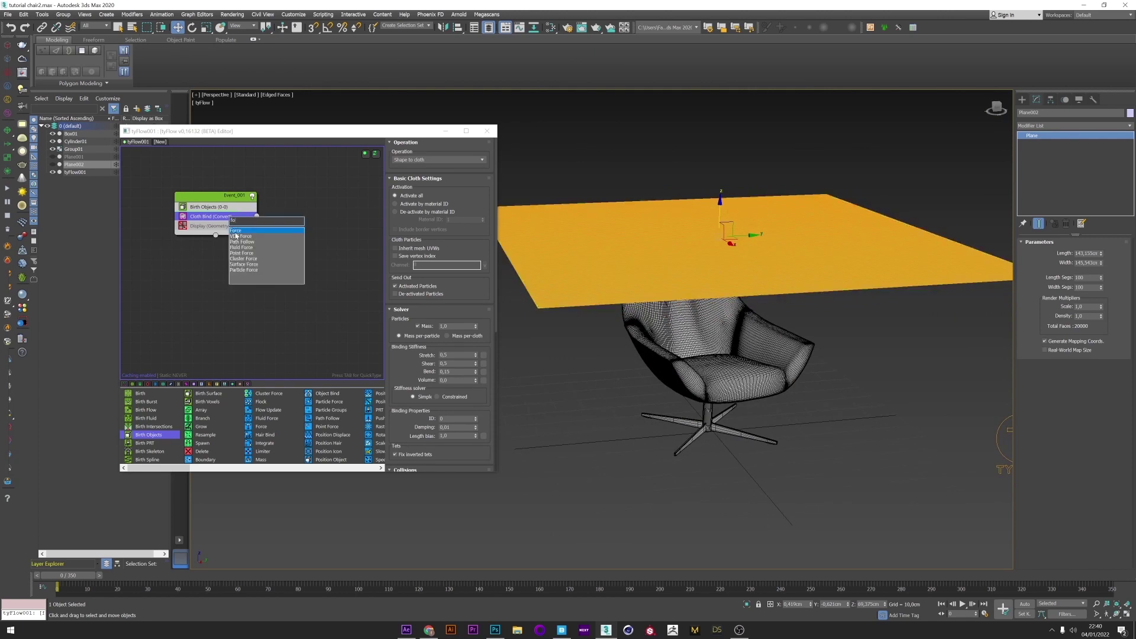
{"action": "key", "text": "Return"}
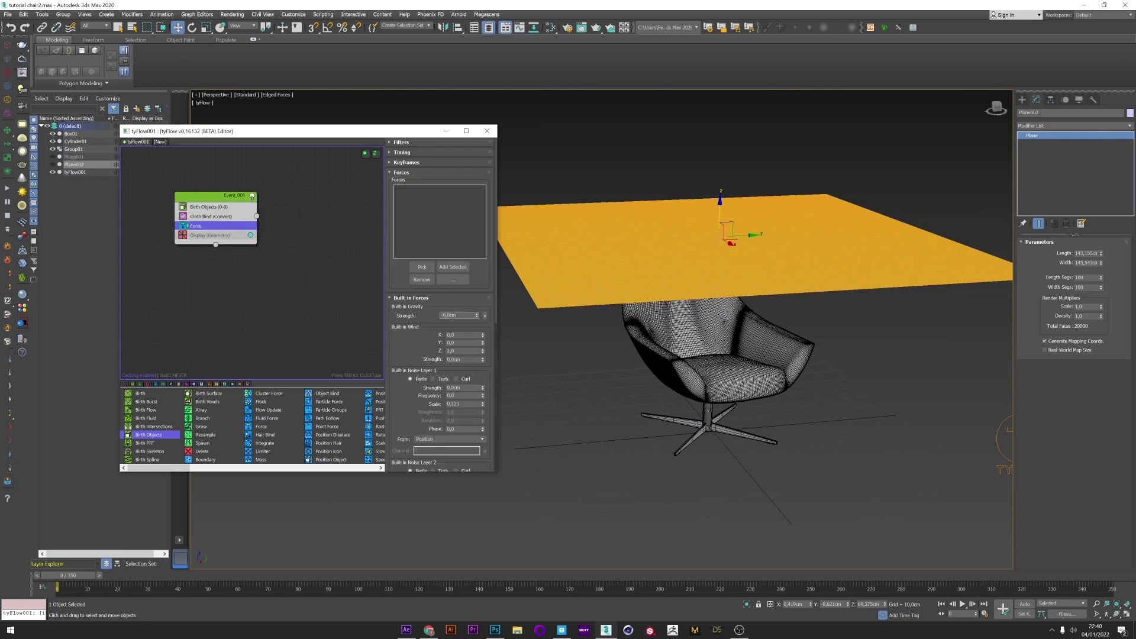
{"action": "key", "text": "Return"}
{"action": "mouse_move", "coordinate": [68, 575]}
{"action": "left_mouse_down"}
{"action": "mouse_move", "coordinate": [177, 575]}
{"action": "mouse_move", "coordinate": [70, 575]}
{"action": "left_mouse_up"}
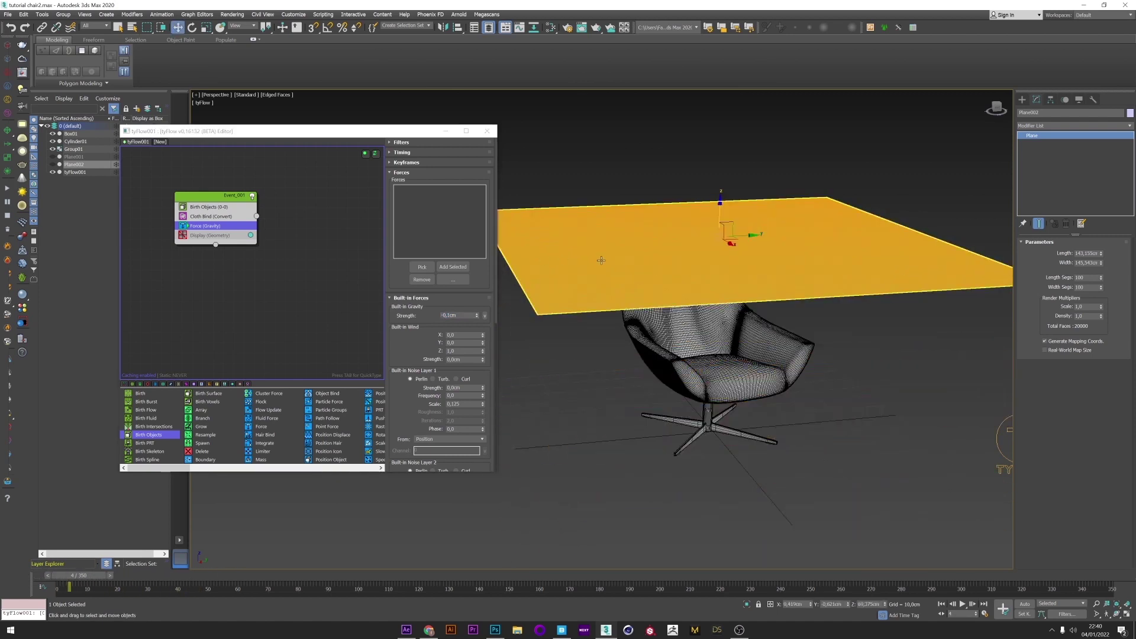
Add a Collision operator with the chair's Box01 and ground Plane001 as colliders, and simulate up to about frame 60
{"action": "key", "text": "Tab"}
{"action": "type", "text": "col"}
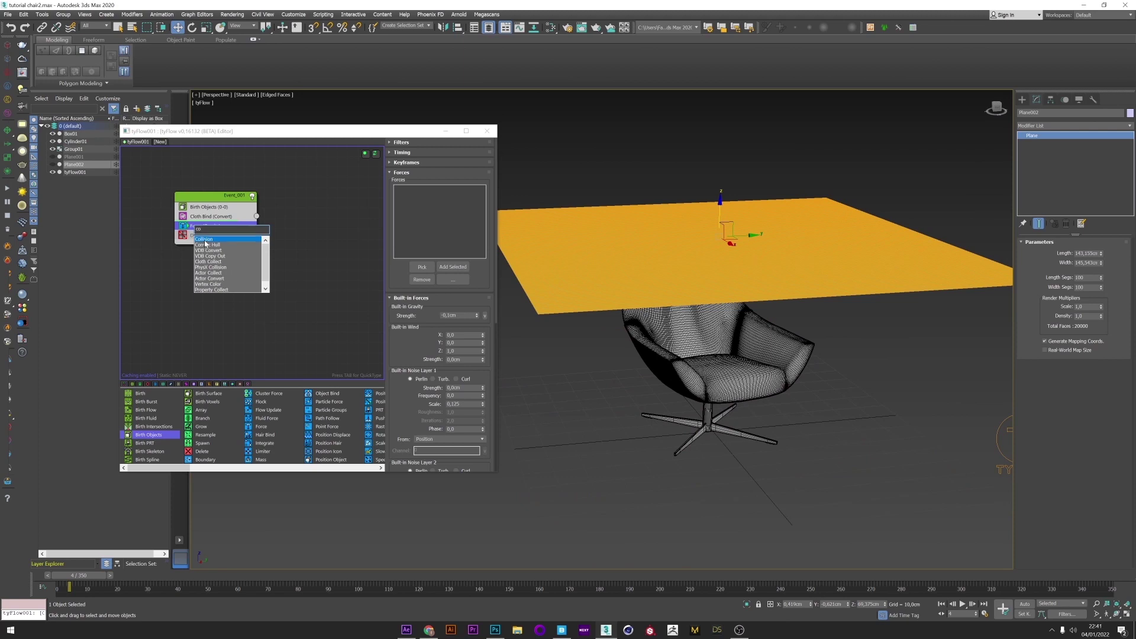
{"action": "left_click", "coordinate": [205, 240]}
{"action": "left_click", "coordinate": [422, 261]}
{"action": "left_click", "coordinate": [681, 350]}
{"action": "left_click", "coordinate": [432, 264]}
{"action": "left_click", "coordinate": [76, 157]}
{"action": "left_click_drag", "start_coordinate": [68, 577], "coordinate": [206, 578]}
{"action": "middle_click_drag", "start_coordinate": [619, 500], "coordinate": [517, 535], "text": "alt"}
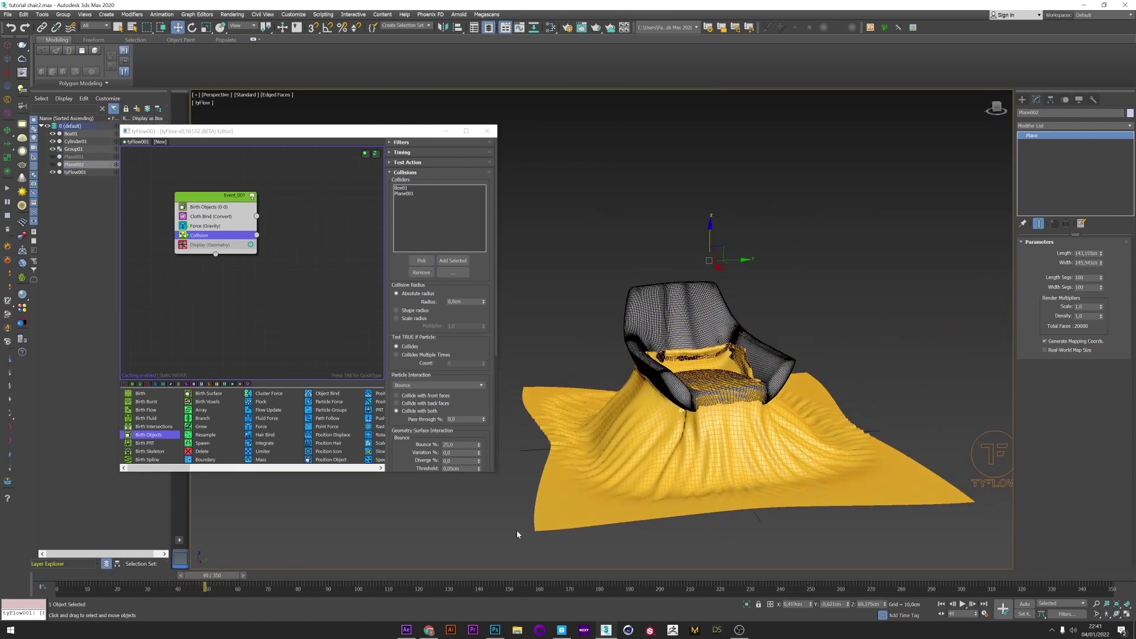
{"action": "left_click_drag", "start_coordinate": [69, 579], "coordinate": [249, 580]}
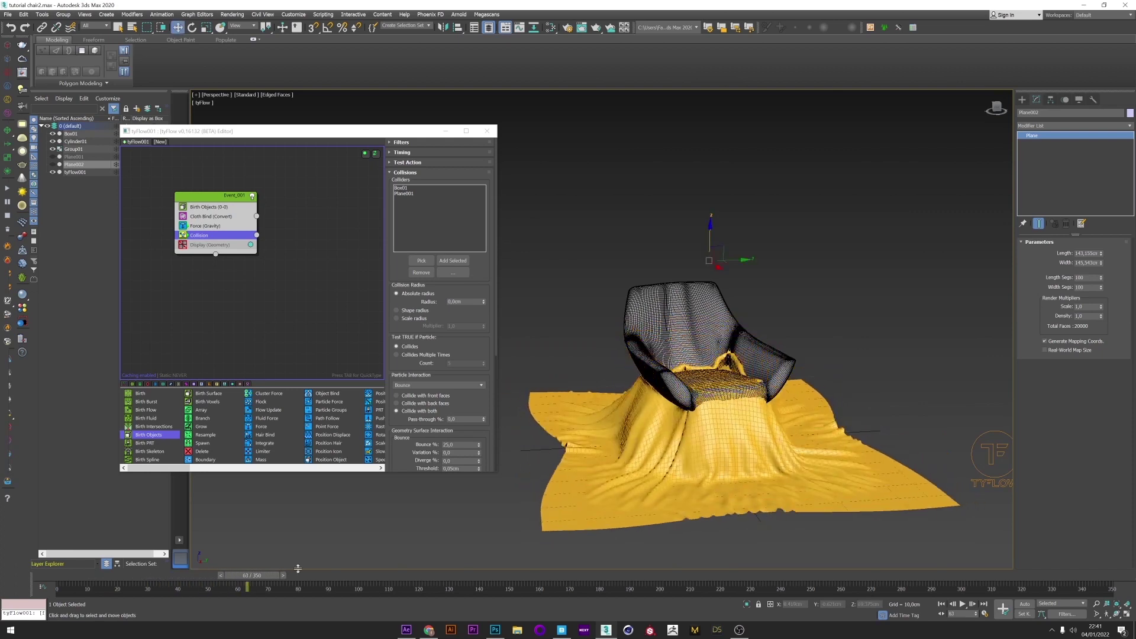
Set the tyFlow object's time step to 1/4 Frame and rerun the cloth simulation
{"action": "left_click", "coordinate": [74, 172]}
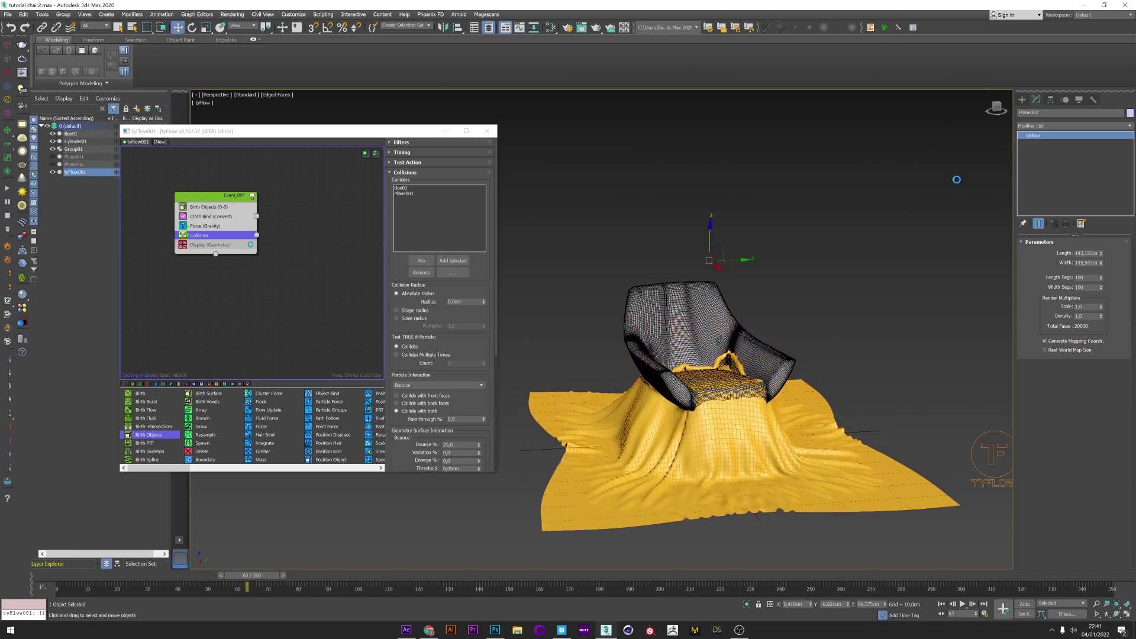
{"action": "left_click", "coordinate": [1071, 355]}
{"action": "left_click", "coordinate": [1060, 377]}
{"action": "mouse_move", "coordinate": [248, 576]}
{"action": "left_mouse_down"}
{"action": "mouse_move", "coordinate": [113, 574]}
{"action": "mouse_move", "coordinate": [218, 572]}
{"action": "left_mouse_up"}
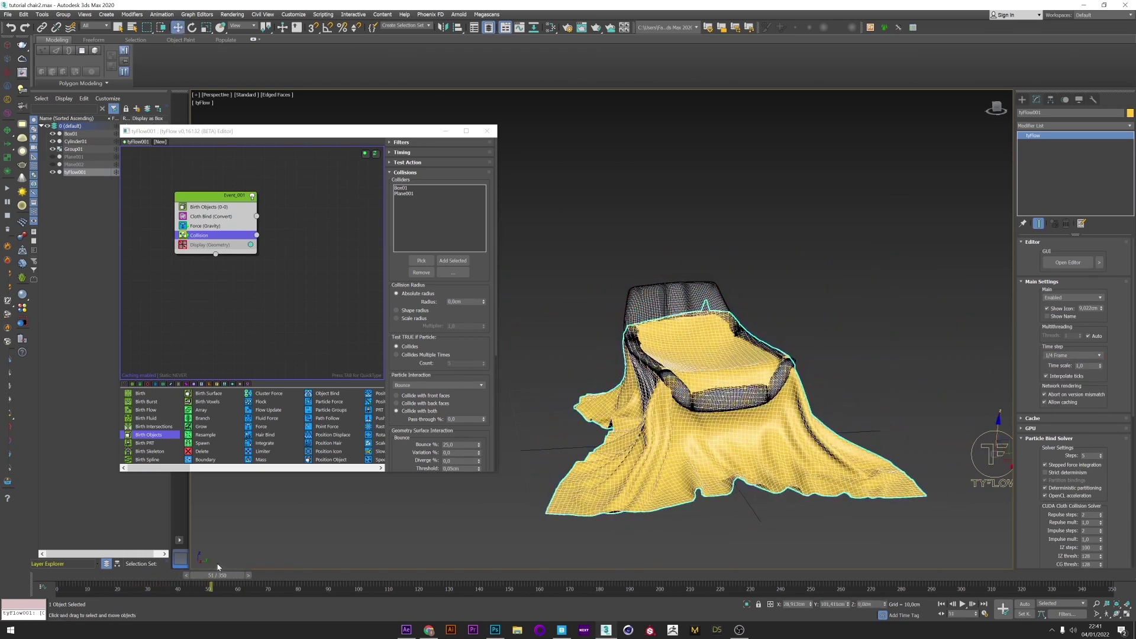
Hide edged faces, advance the simulation to frame 54 and set the tyFlow time scale to 0.4
{"action": "key", "text": "w"}
{"action": "key", "text": "F4"}
{"action": "left_click_drag", "start_coordinate": [87, 577], "coordinate": [226, 576]}
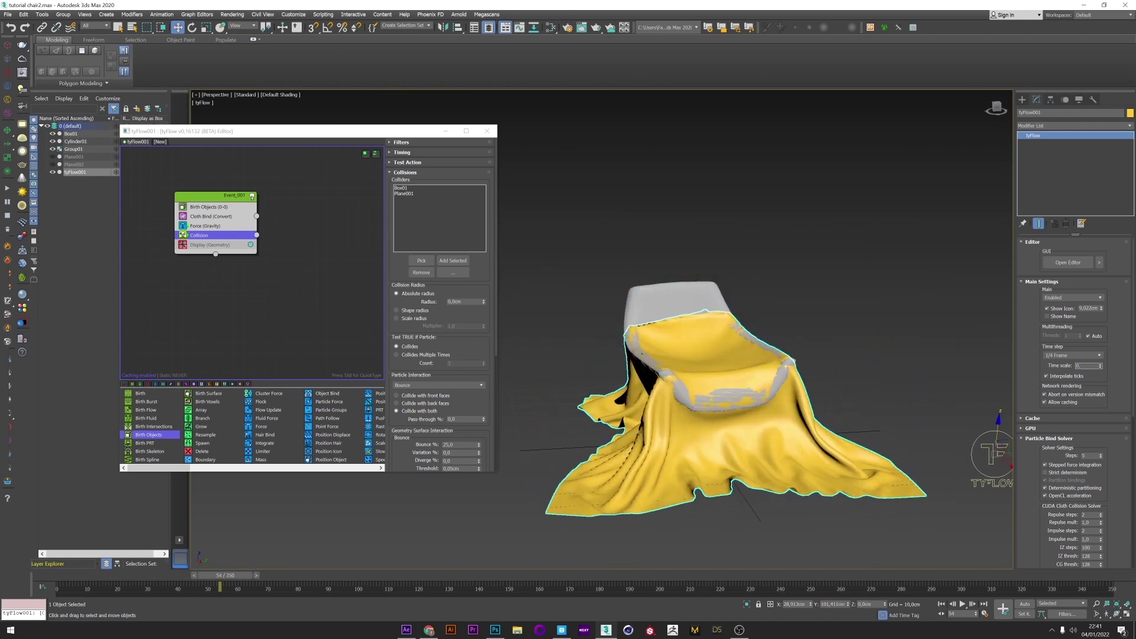
{"action": "key", "text": "Return"}
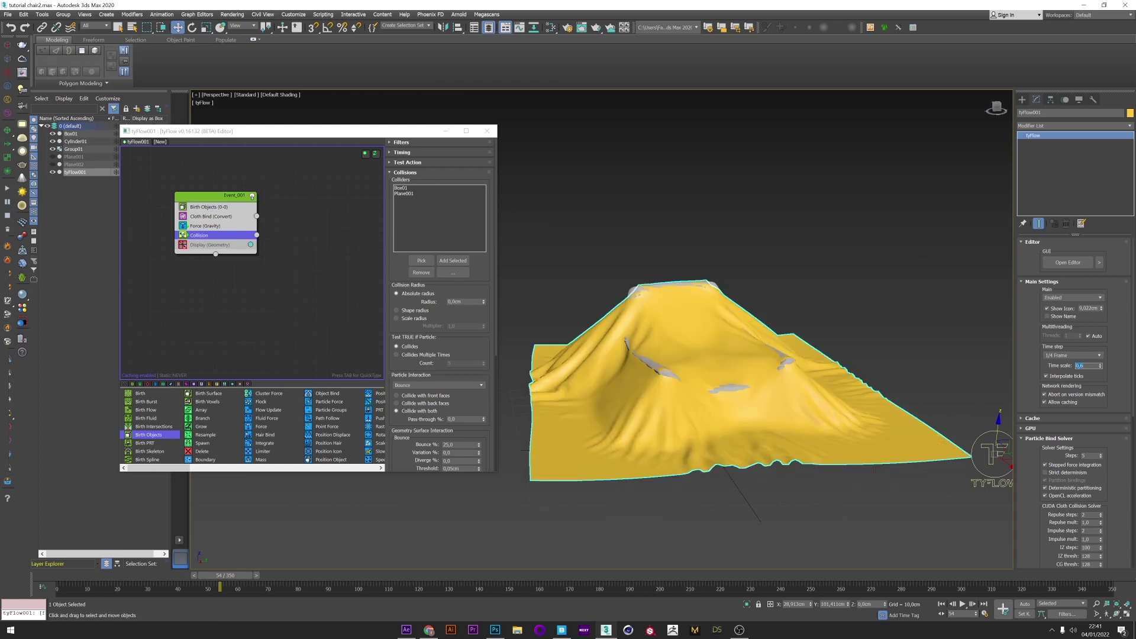
Simulate the cloth to about frame 75 and examine how it drapes over the chair
{"action": "left_click_drag", "start_coordinate": [64, 579], "coordinate": [285, 589]}
{"action": "key", "text": "w"}
{"action": "mouse_move", "coordinate": [687, 432]}
{"action": "middle_mouse_down", "text": "alt"}
{"action": "mouse_move", "coordinate": [763, 450]}
{"action": "mouse_move", "coordinate": [616, 435]}
{"action": "mouse_move", "coordinate": [687, 428]}
{"action": "middle_mouse_up", "text": "alt"}
Set the Cloth Bind operator's stretch, shear and bend stiffness to 0.3 each, then rerun the simulation to frame 78
{"action": "left_click", "coordinate": [204, 217]}
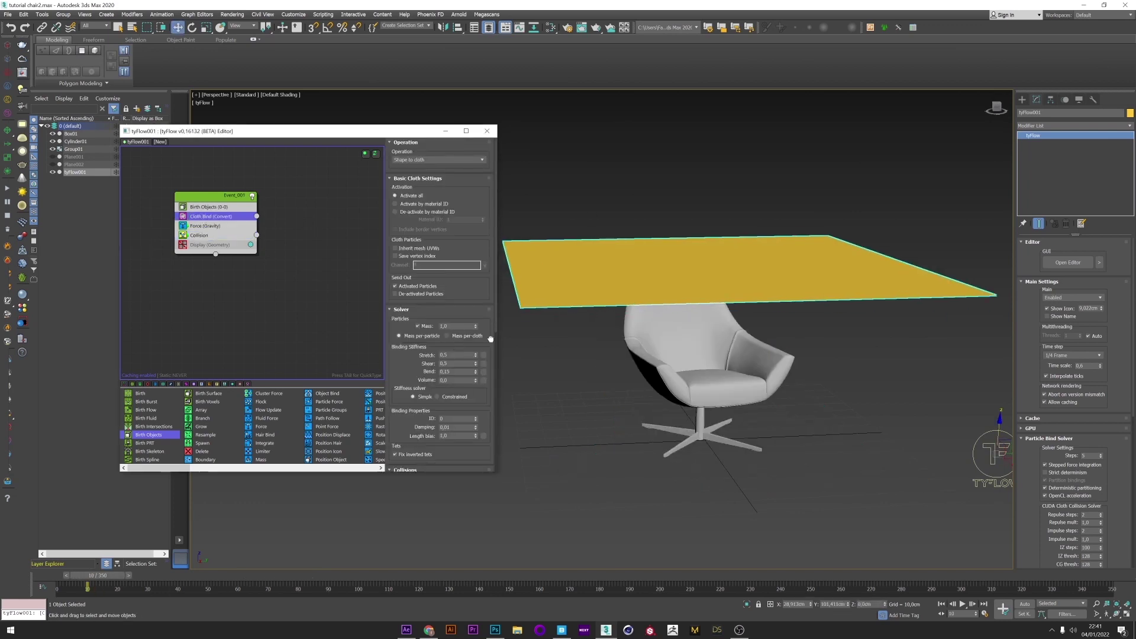
{"action": "left_click_drag", "start_coordinate": [94, 582], "coordinate": [311, 583]}
{"action": "double_click", "coordinate": [447, 372]}
{"action": "type", "text": "0,3"}
{"action": "key", "text": "Return"}
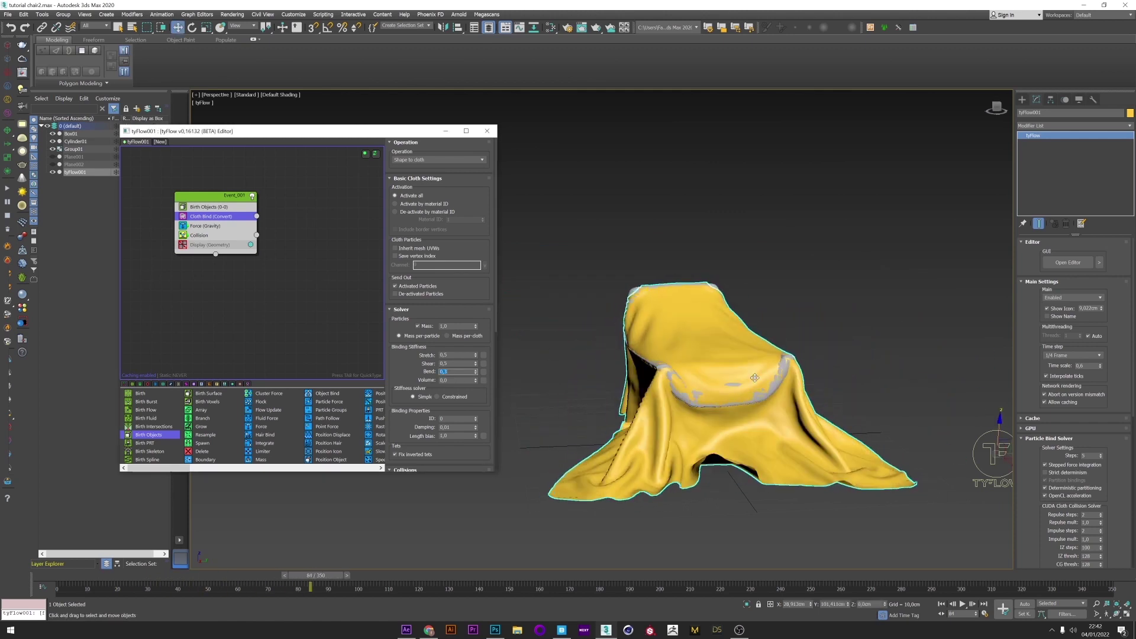
{"action": "double_click", "coordinate": [448, 364]}
{"action": "type", "text": "0,3"}
{"action": "key", "text": "Return"}
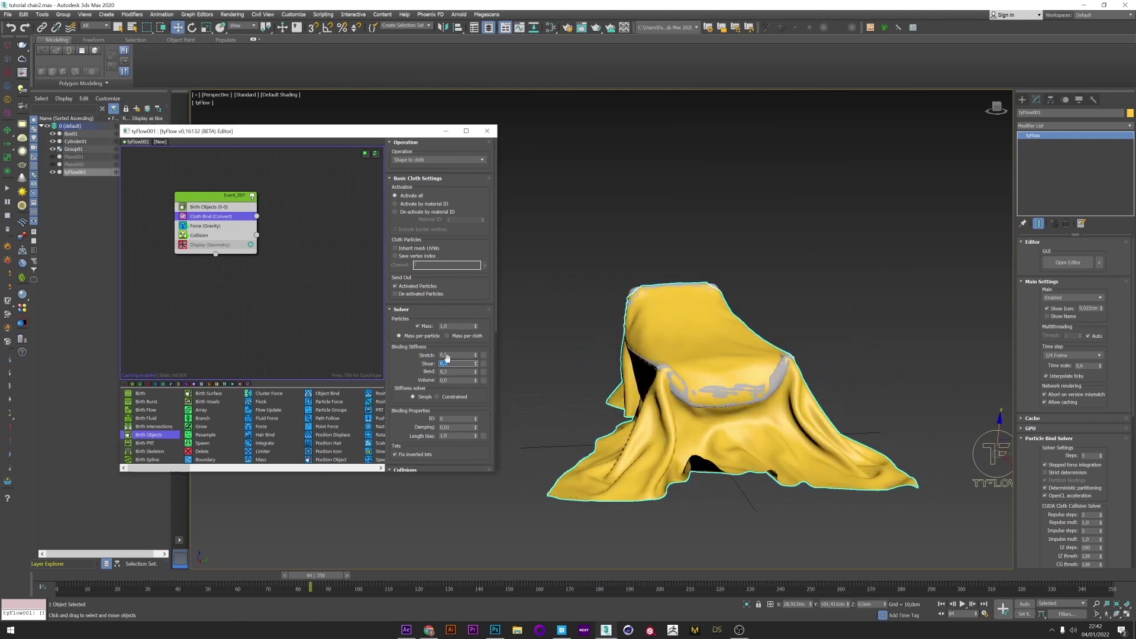
{"action": "double_click", "coordinate": [448, 356]}
{"action": "type", "text": "0,3"}
{"action": "key", "text": "Return"}
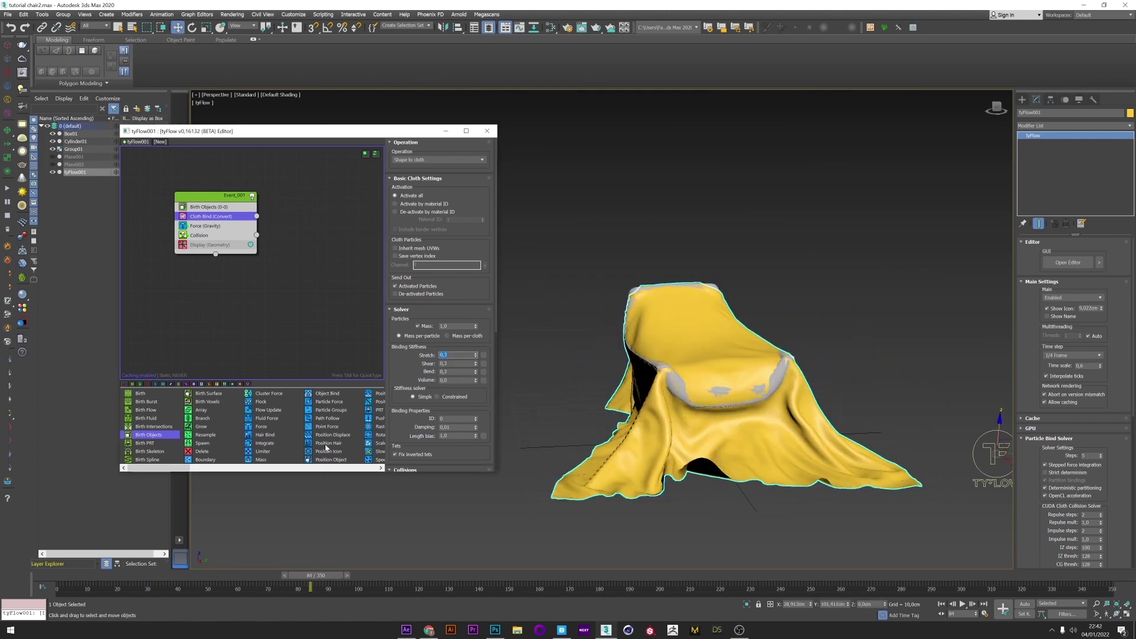
{"action": "left_click_drag", "start_coordinate": [74, 576], "coordinate": [292, 586]}
Enable the CUDA collision solver with self collisions in the Cloth Bind operator and simulate to frame 75
{"action": "scroll", "coordinate": [475, 299], "scroll_direction": "down", "scroll_amount": 5}
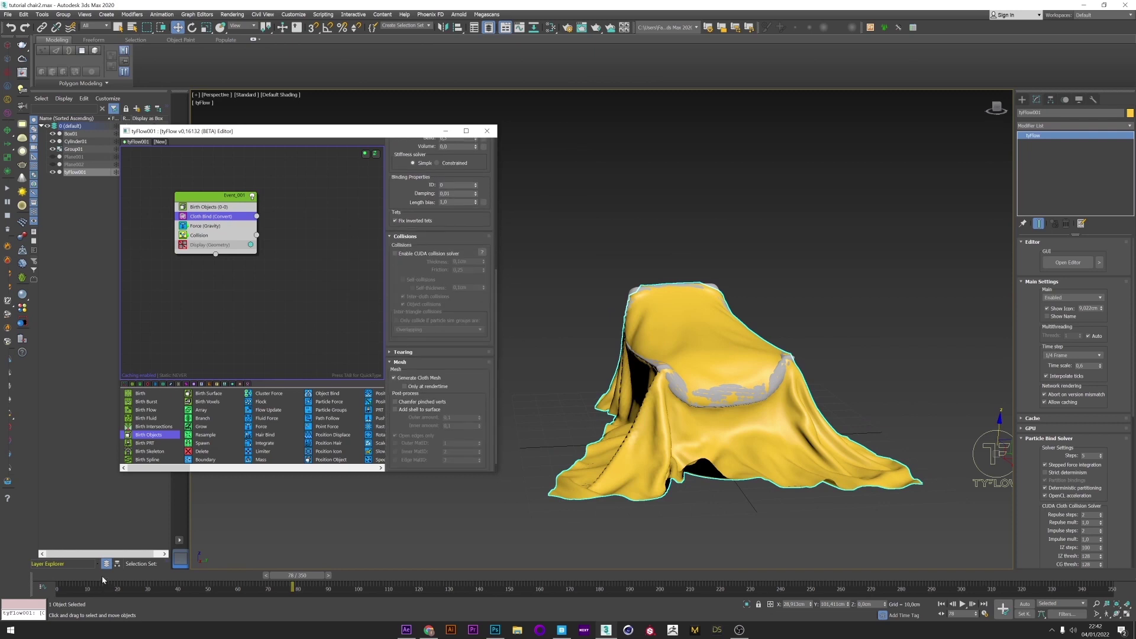
{"action": "left_click", "coordinate": [59, 577]}
{"action": "left_click", "coordinate": [395, 254]}
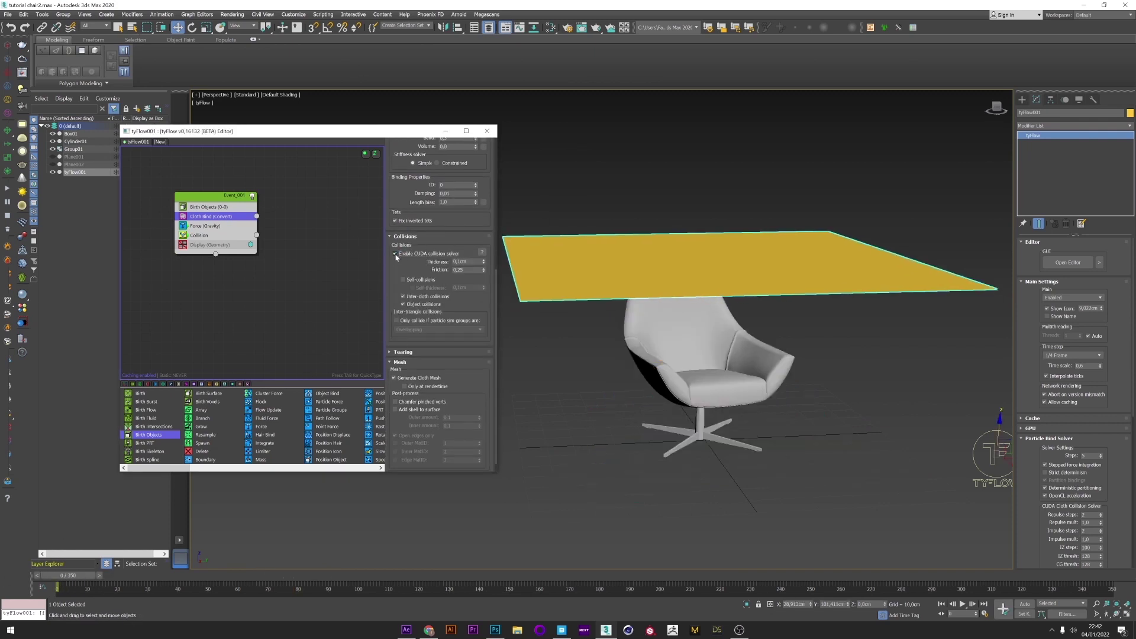
{"action": "left_click", "coordinate": [281, 577]}
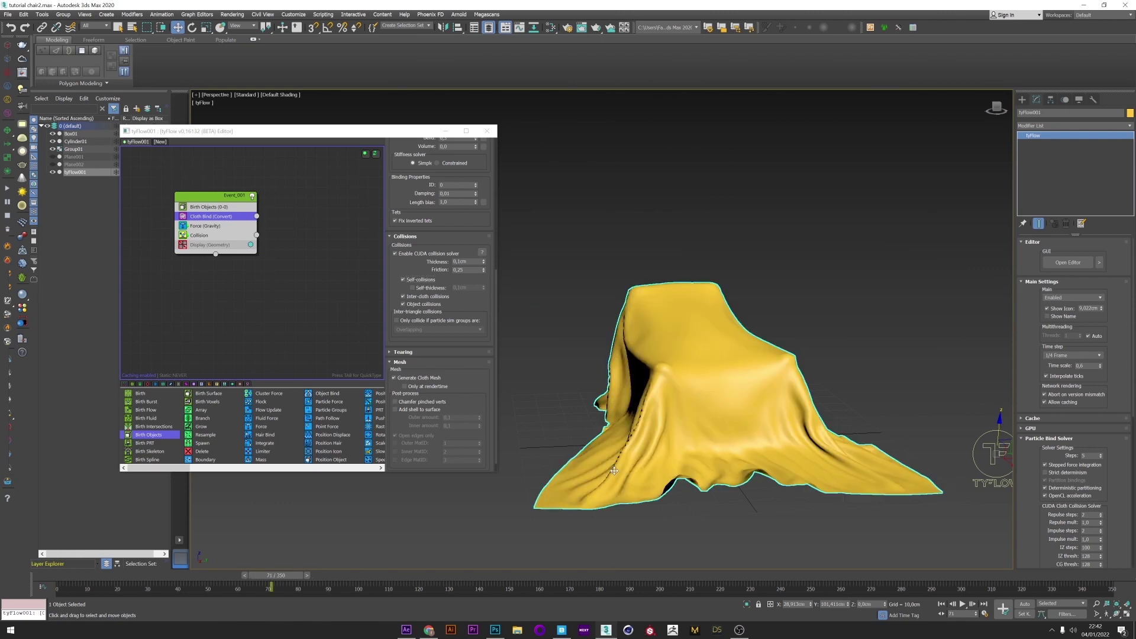
{"action": "mouse_move", "coordinate": [615, 472]}
{"action": "middle_mouse_down", "text": "alt"}
{"action": "mouse_move", "coordinate": [693, 452]}
{"action": "mouse_move", "coordinate": [618, 456]}
{"action": "middle_mouse_up", "text": "alt"}
{"action": "left_click_drag", "start_coordinate": [48, 586], "coordinate": [310, 616]}
{"action": "key", "text": "w"}
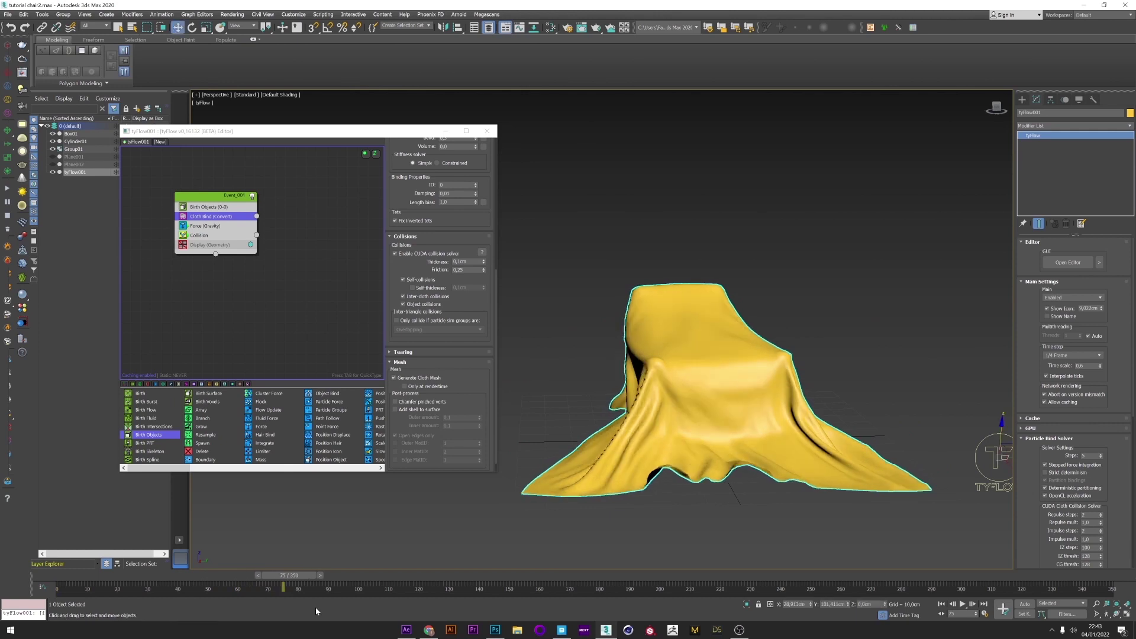
{"action": "middle_click_drag", "start_coordinate": [527, 464], "coordinate": [598, 464], "text": "alt"}
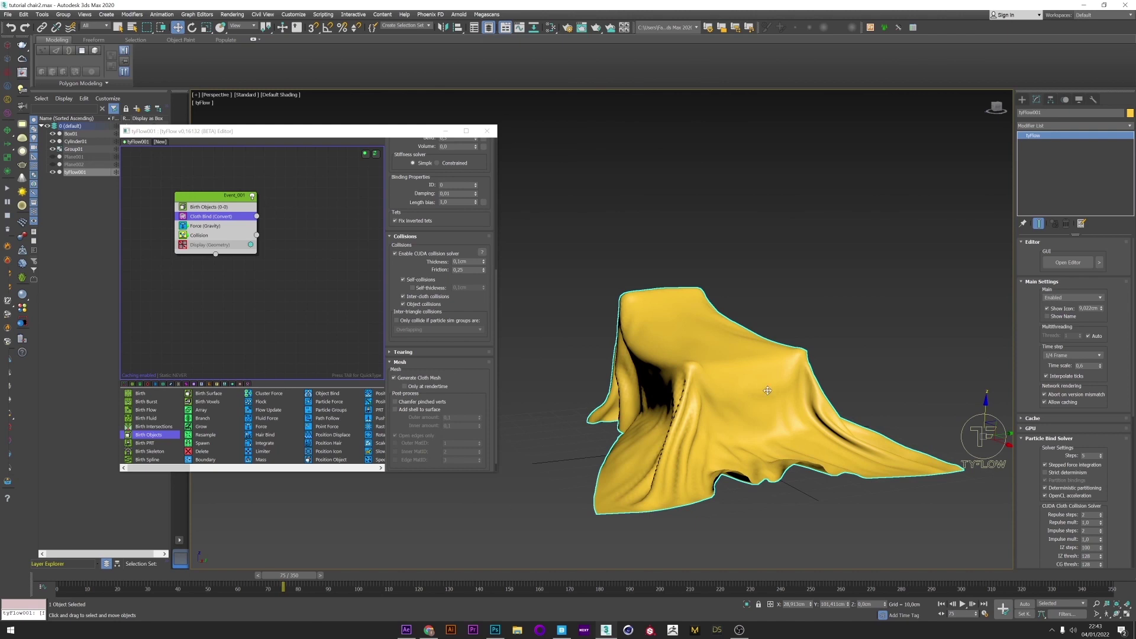
Return to frame 0 and set the cloth plane Plane002's length and width segments to 200
{"action": "left_click_drag", "start_coordinate": [129, 578], "coordinate": [50, 578]}
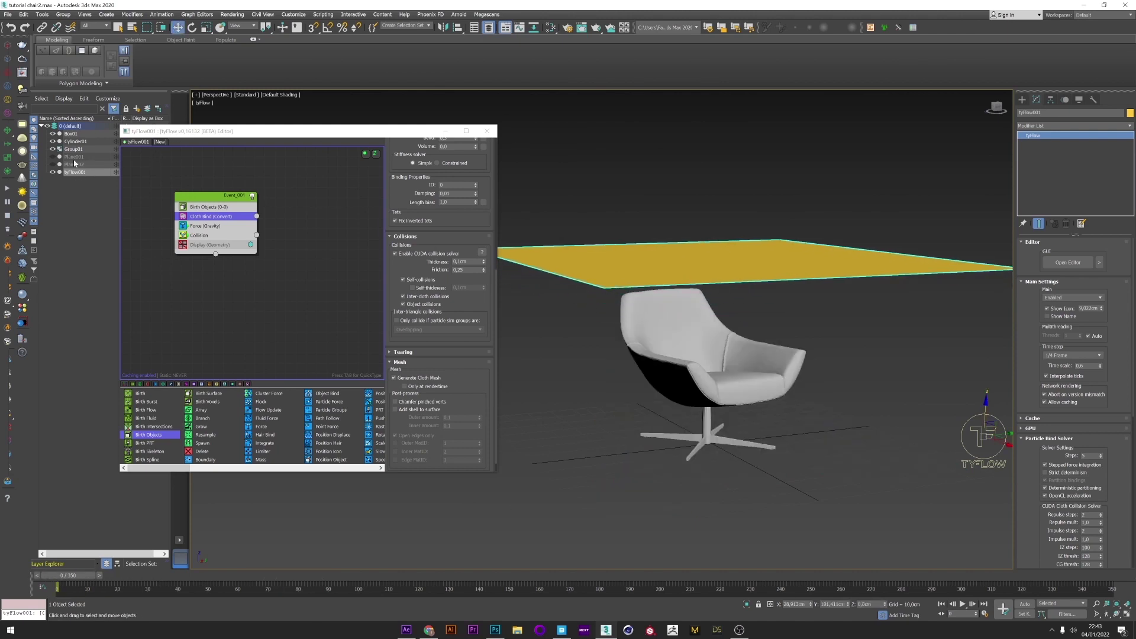
{"action": "left_click", "coordinate": [74, 157]}
{"action": "left_click", "coordinate": [74, 164]}
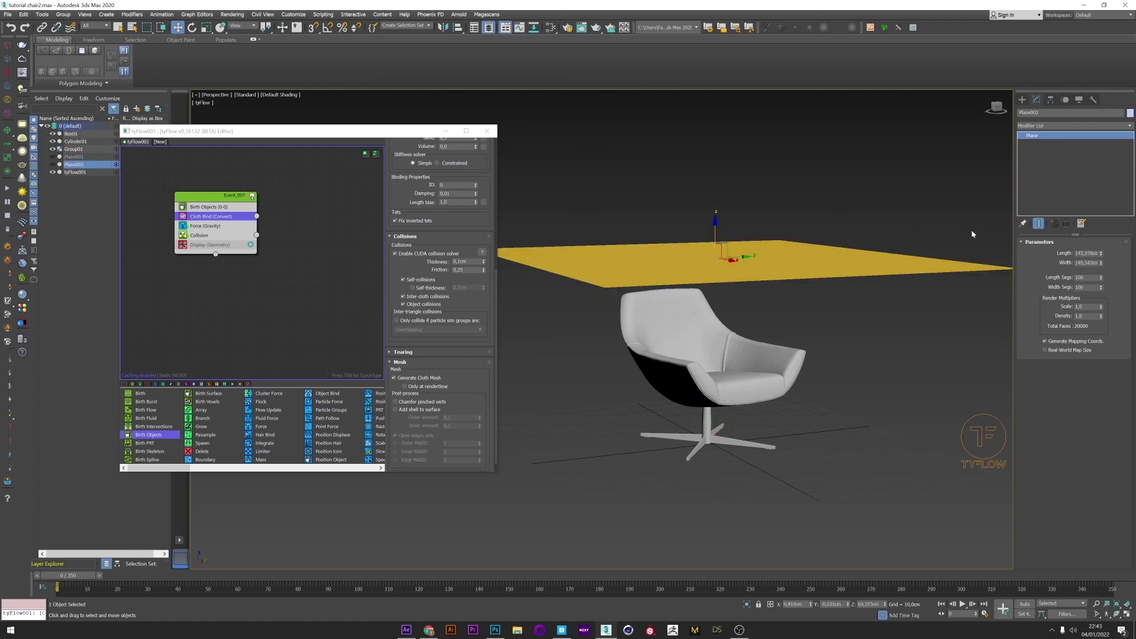
{"action": "key", "text": "Return"}
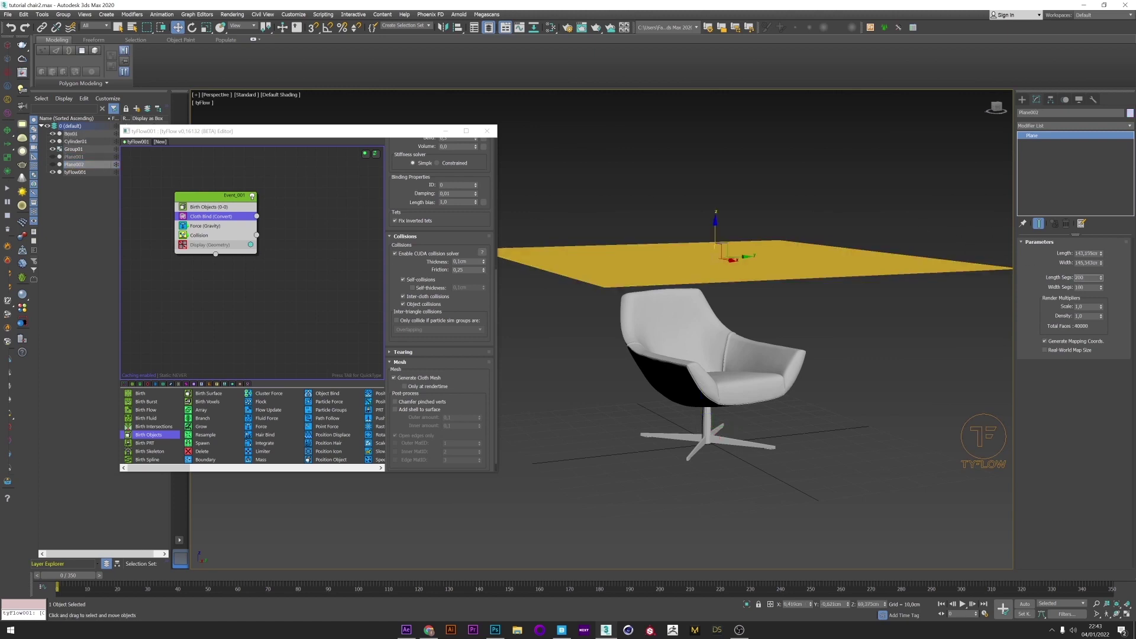
{"action": "key", "text": "Return"}
Simulate the denser cloth to frame 75 and inspect its folds around the chair
{"action": "left_click", "coordinate": [300, 580]}
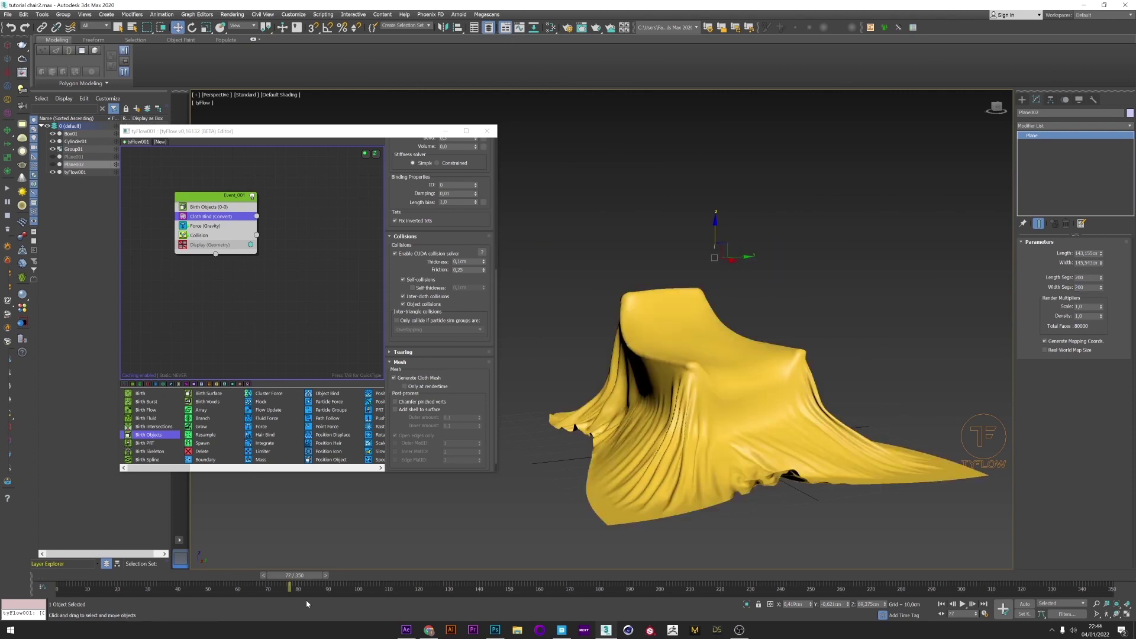
{"action": "middle_click_drag", "start_coordinate": [702, 408], "coordinate": [778, 408], "text": "alt"}
{"action": "left_click_drag", "start_coordinate": [88, 585], "coordinate": [291, 591]}
{"action": "middle_click_drag", "start_coordinate": [676, 449], "coordinate": [701, 424], "text": "alt"}
{"action": "middle_click_drag", "start_coordinate": [702, 424], "coordinate": [673, 449]}
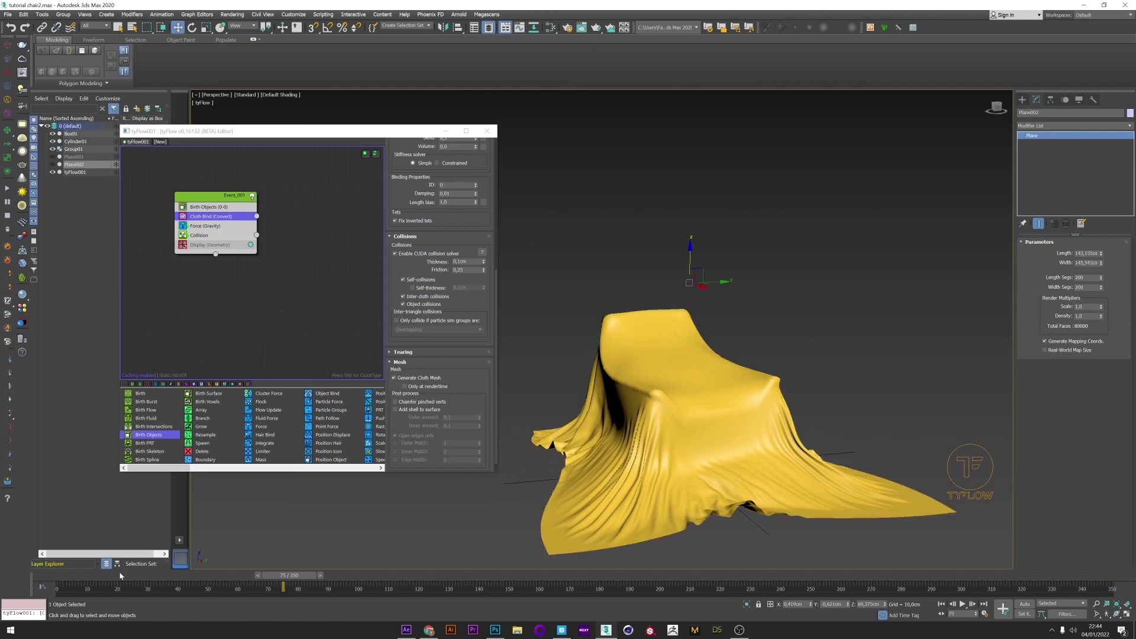
Disable the Cloth Bind operator's CUDA collision solver and rerun the simulation from frame 0 to frame 68
{"action": "key", "text": "Home"}
{"action": "left_click", "coordinate": [395, 253]}
{"action": "left_click_drag", "start_coordinate": [78, 585], "coordinate": [275, 622]}
{"action": "key", "text": "w"}
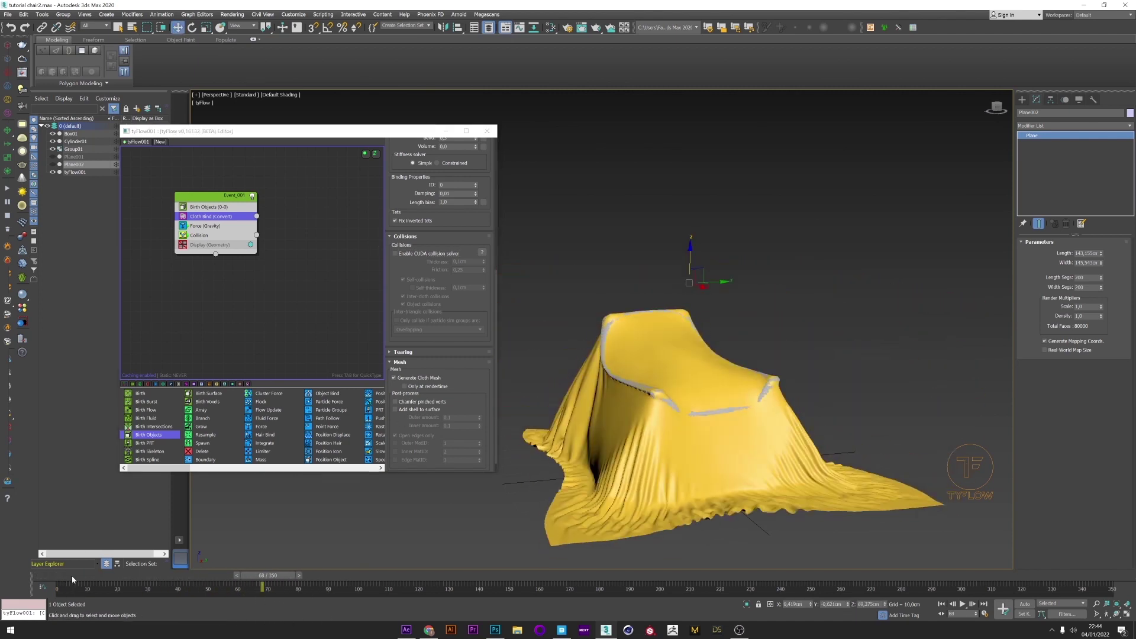
Set the Collision operator's absolute radius to 0.6 cm, simulate to frame 104 and check the drape
{"action": "left_click", "coordinate": [200, 235]}
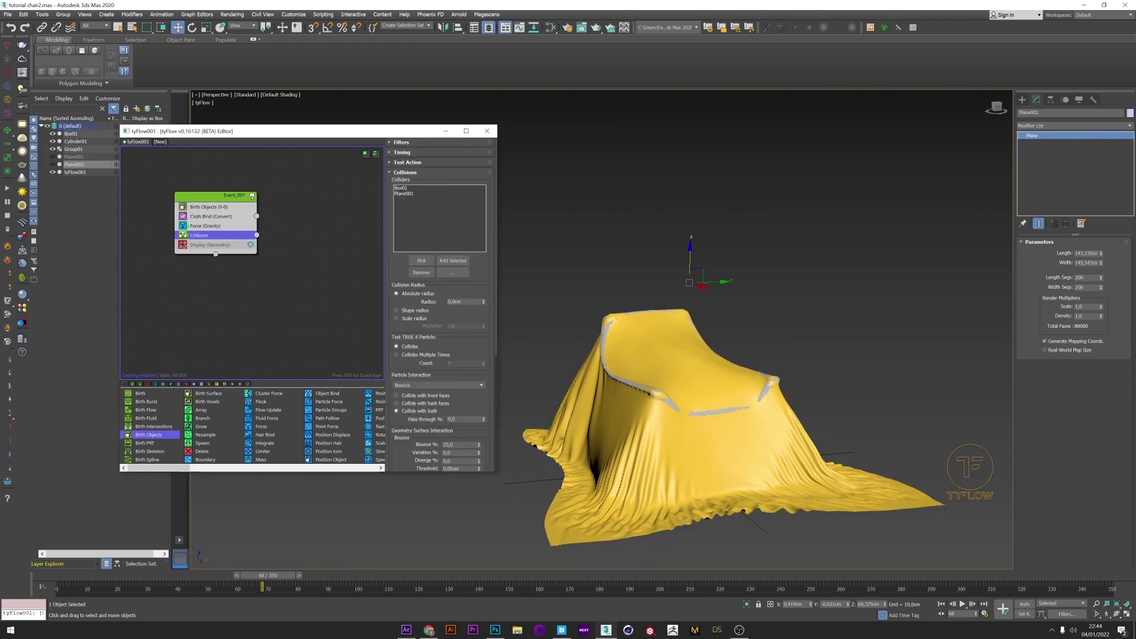
{"action": "key", "text": "Return"}
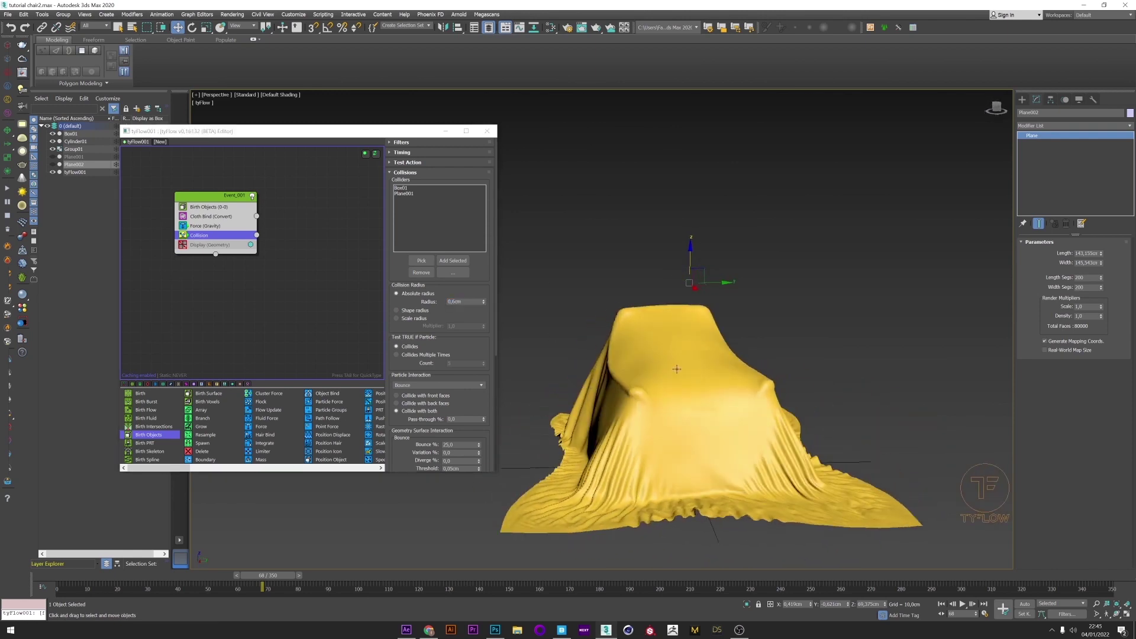
{"action": "left_click_drag", "start_coordinate": [72, 583], "coordinate": [375, 580]}
{"action": "scroll", "coordinate": [747, 509], "scroll_direction": "up", "scroll_amount": 5}
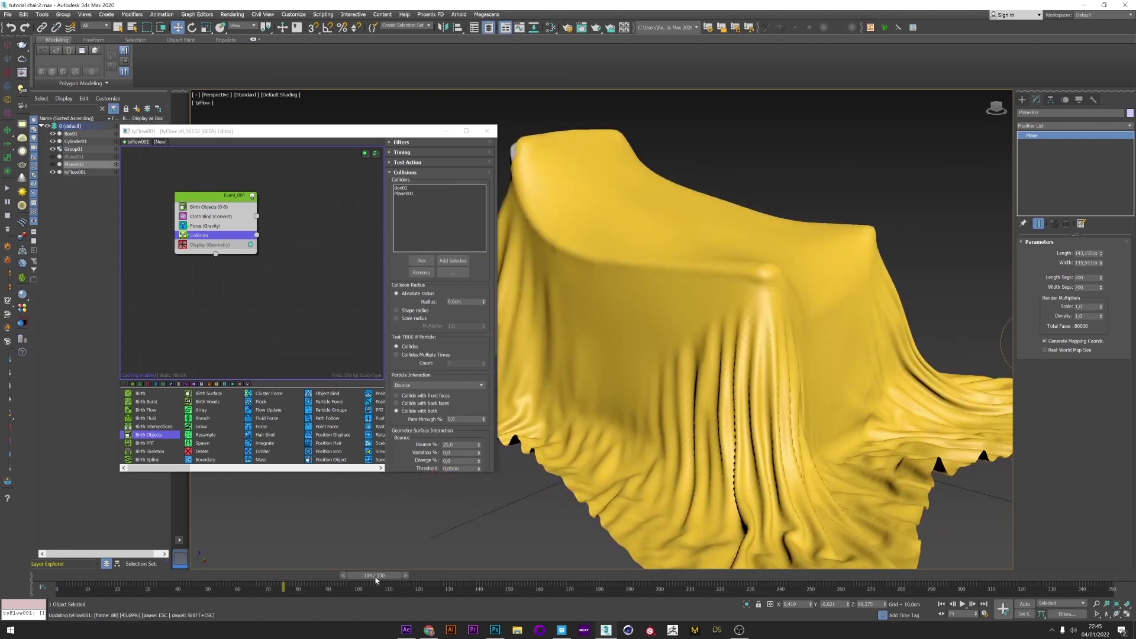
{"action": "scroll", "coordinate": [768, 332], "scroll_direction": "up", "scroll_amount": 5}
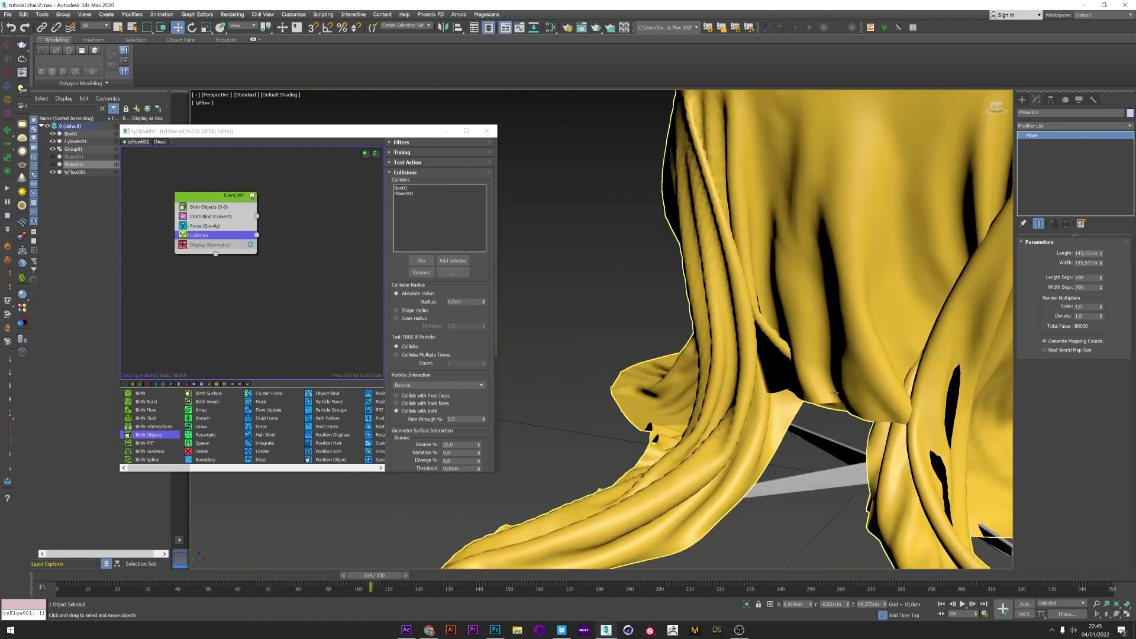
{"action": "scroll", "coordinate": [793, 381], "scroll_direction": "down", "scroll_amount": 8}
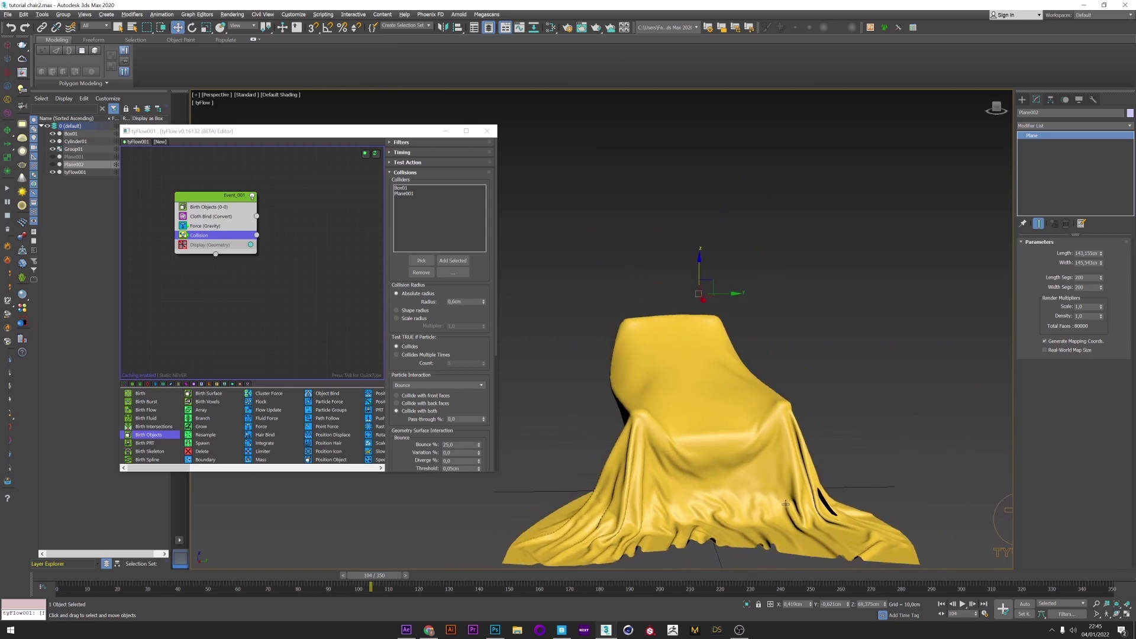
Return to frame 0 and insert a Particle Physics operator between Cloth Bind and Force
{"action": "left_click_drag", "start_coordinate": [74, 572], "coordinate": [39, 574]}
{"action": "left_click", "coordinate": [195, 216]}
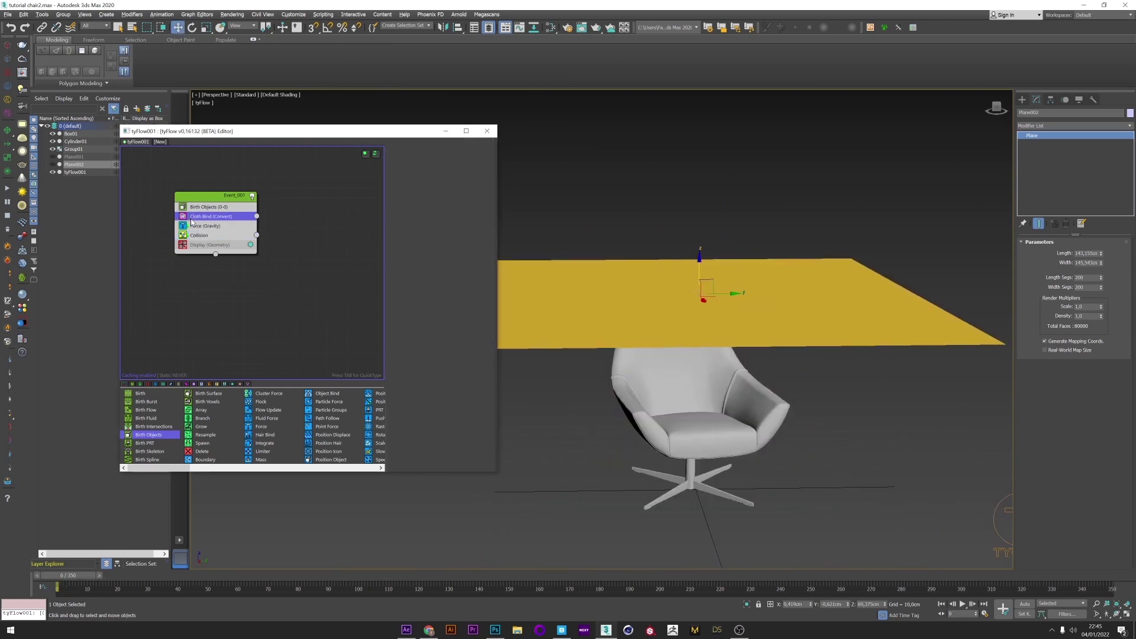
{"action": "key", "text": "Tab"}
{"action": "type", "text": "par"}
{"action": "left_click", "coordinate": [222, 256]}
{"action": "middle_click_drag", "start_coordinate": [651, 397], "coordinate": [642, 358], "text": "alt"}
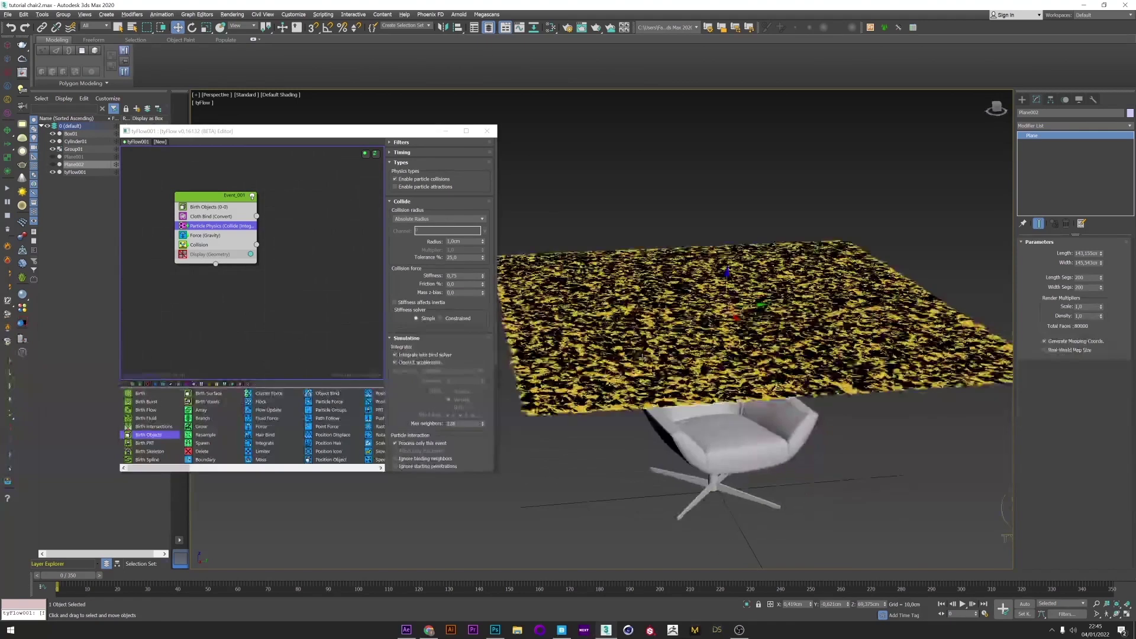
Display the Particle Physics operator's collision shapes in the viewport and hide them again
{"action": "scroll", "coordinate": [642, 358], "scroll_direction": "up", "scroll_amount": 3}
{"action": "scroll", "coordinate": [396, 415], "scroll_direction": "down", "scroll_amount": 5}
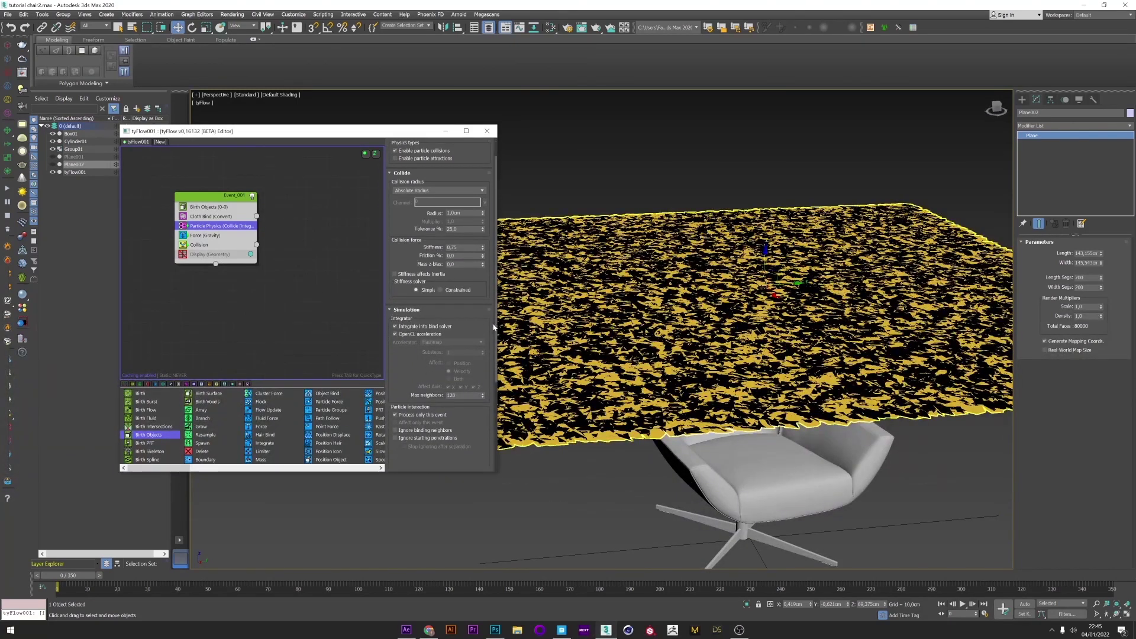
{"action": "left_click", "coordinate": [396, 415]}
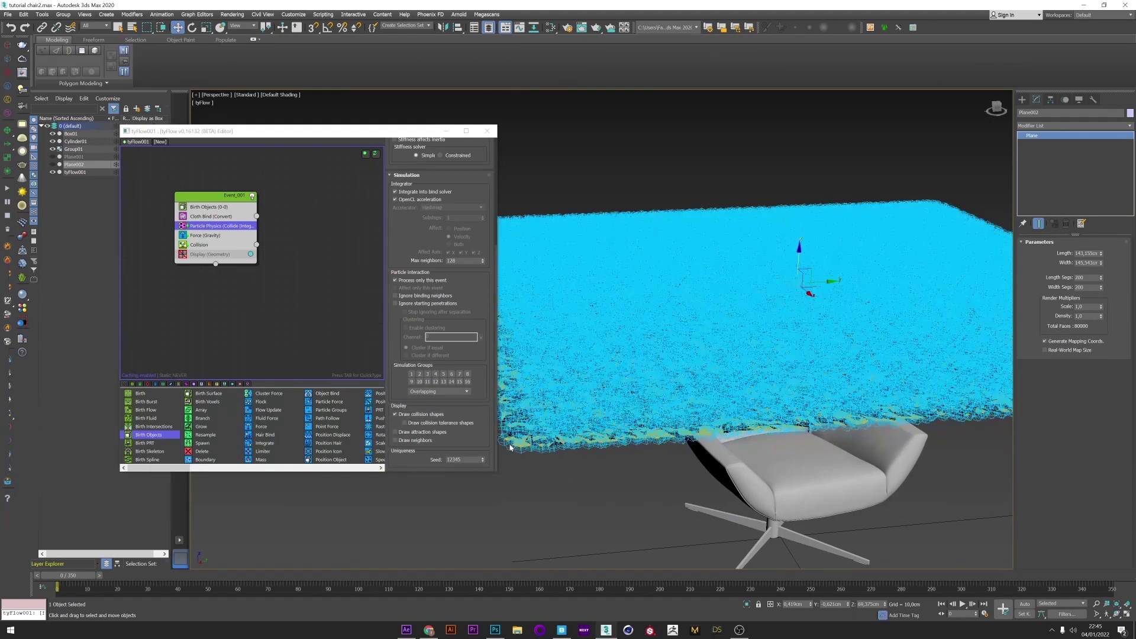
{"action": "left_click", "coordinate": [415, 415]}
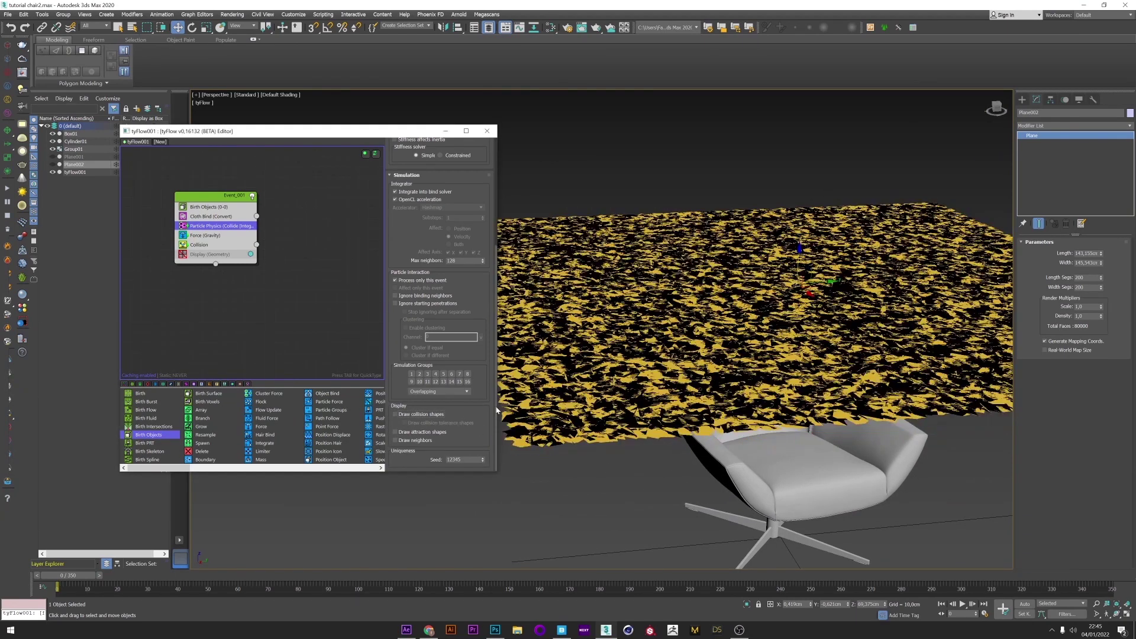
Set the Particle Physics collision tolerance to 0% and the collision stiffness to 0.5
{"action": "scroll", "coordinate": [438, 355], "scroll_direction": "up", "scroll_amount": 5}
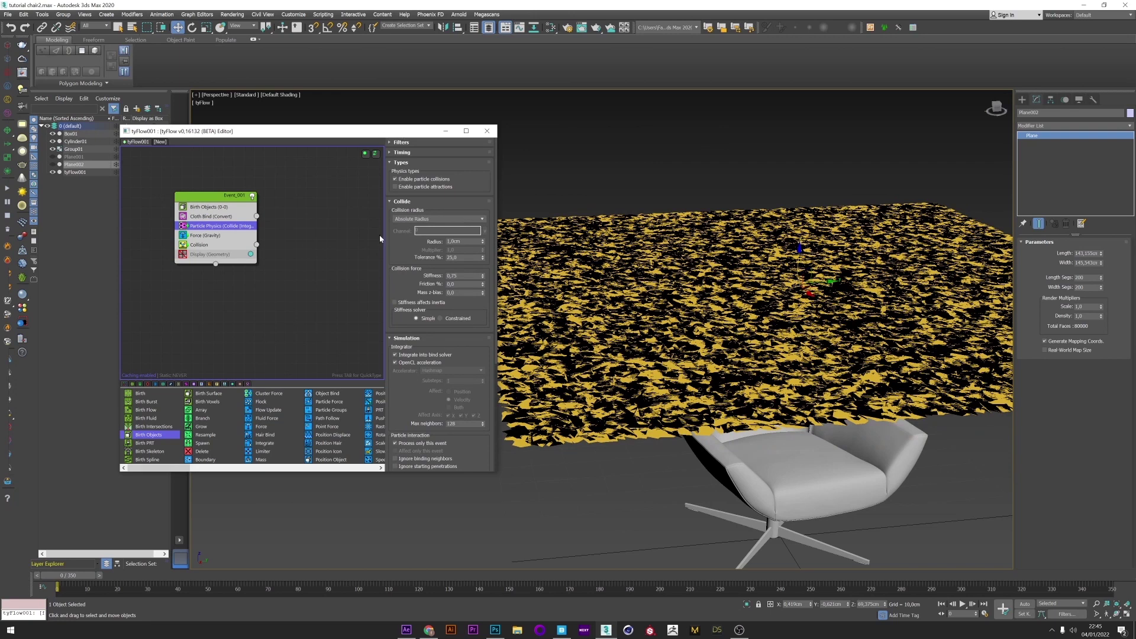
{"action": "type", "text": "0"}
{"action": "key", "text": "Return"}
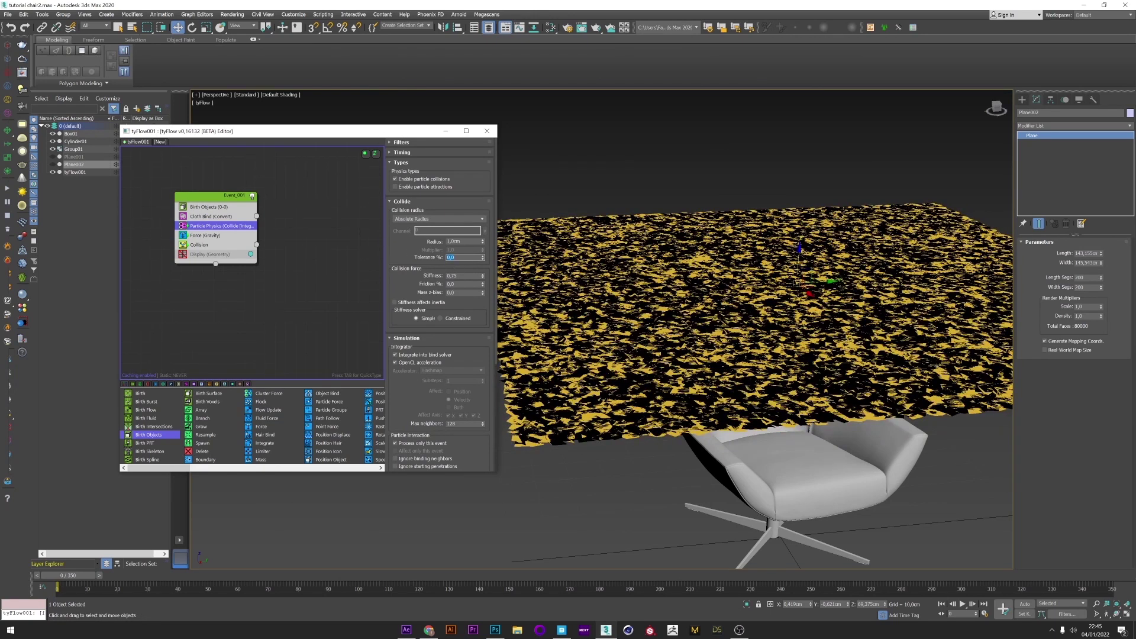
{"action": "key", "text": "Return"}
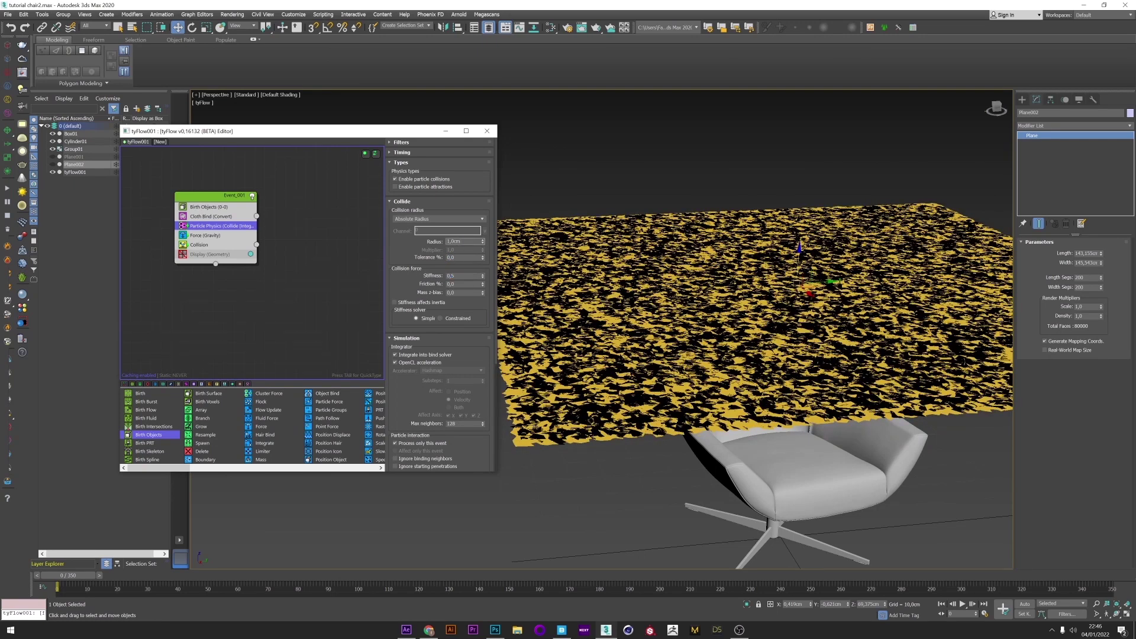
Try smaller Particle Physics collision radii of 0.9, 0.85, 0.5 and 0.55 cm and simulate to frame 68
{"action": "key", "text": "Return"}
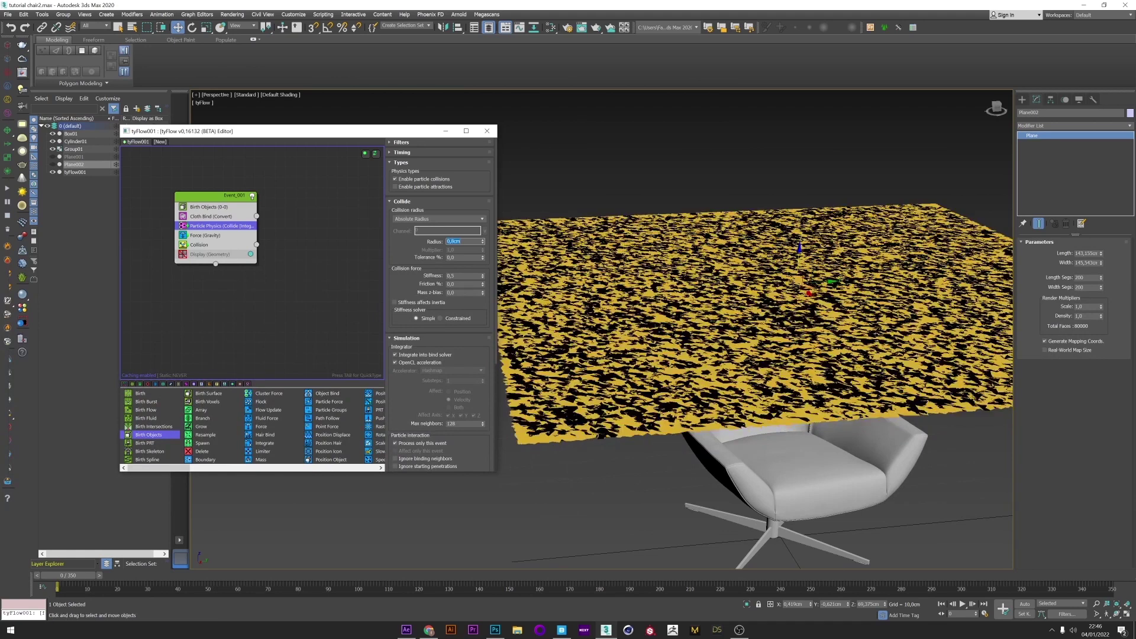
{"action": "type", "text": "0,85"}
{"action": "key", "text": "Return"}
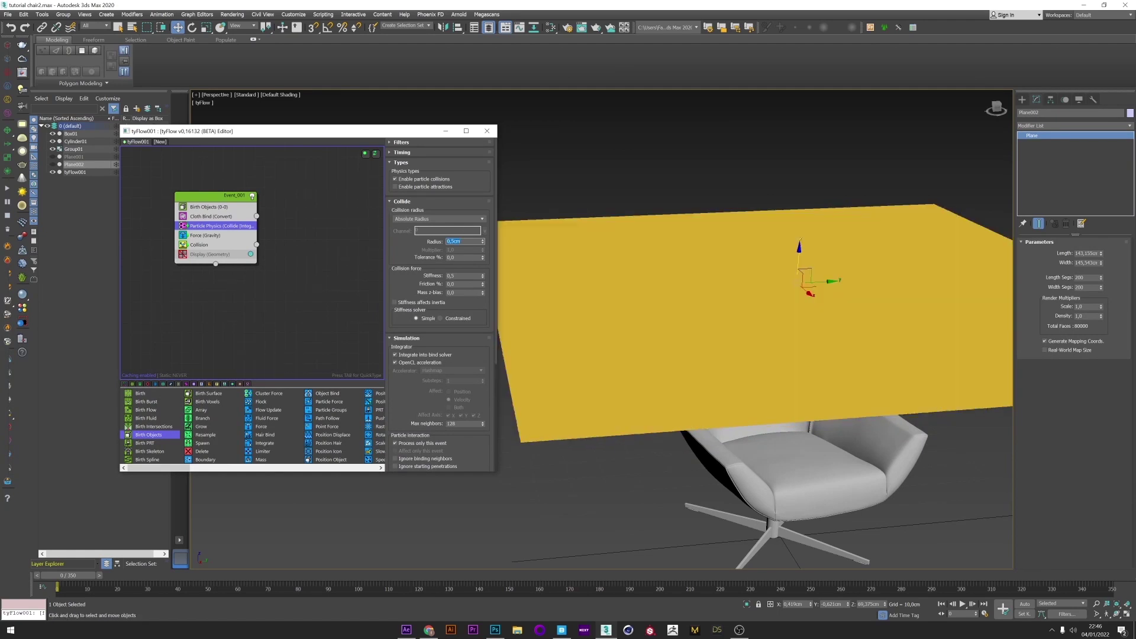
{"action": "key", "text": "Return"}
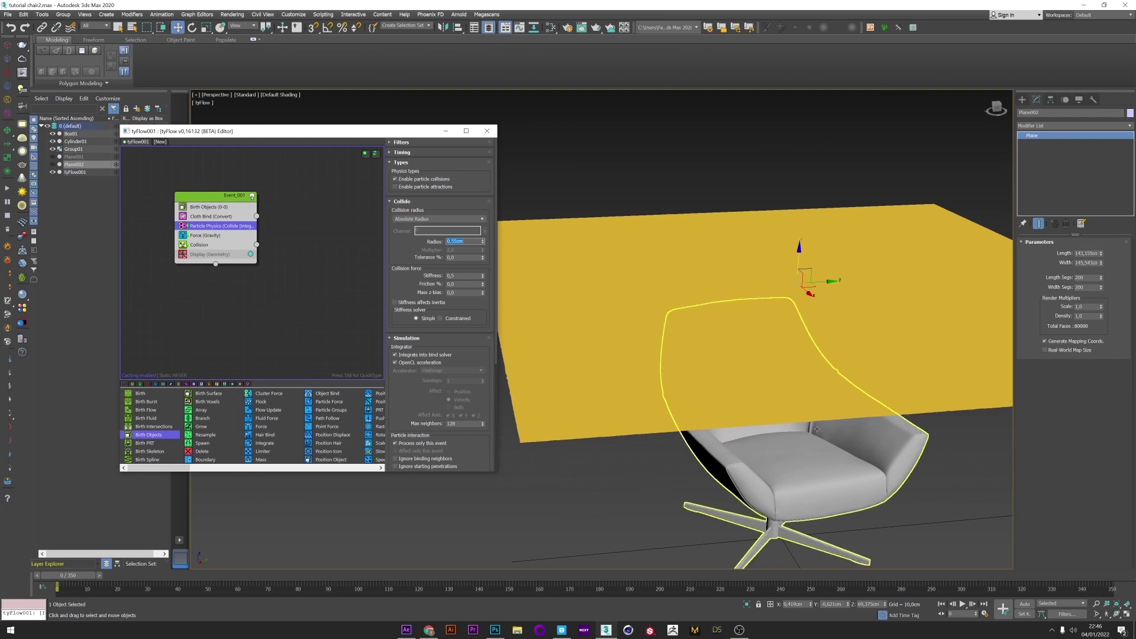
{"action": "scroll", "coordinate": [795, 392], "scroll_direction": "down", "scroll_amount": 2}
{"action": "left_click_drag", "start_coordinate": [272, 575], "coordinate": [273, 579]}
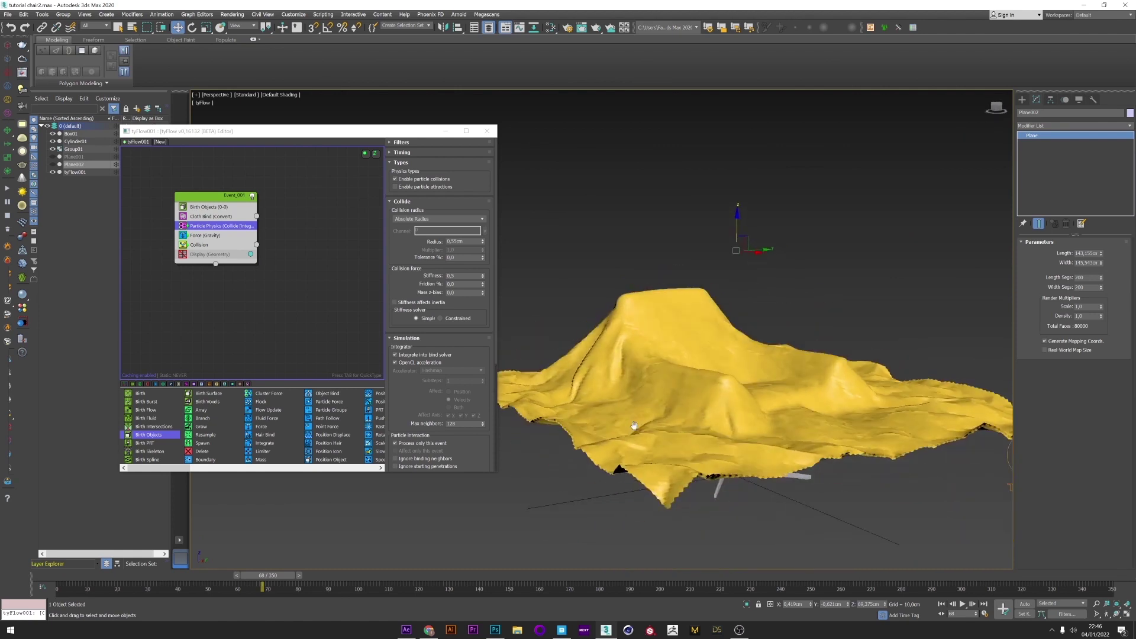
Set the Particle Physics collision radius to 0.4 cm, simulate to frame 84 and inspect the cloth from behind
{"action": "mouse_move", "coordinate": [61, 578]}
{"action": "left_mouse_down"}
{"action": "mouse_move", "coordinate": [306, 589]}
{"action": "mouse_move", "coordinate": [57, 584]}
{"action": "left_mouse_up"}
{"action": "double_click", "coordinate": [464, 241]}
{"action": "type", "text": "0,4"}
{"action": "key", "text": "Return"}
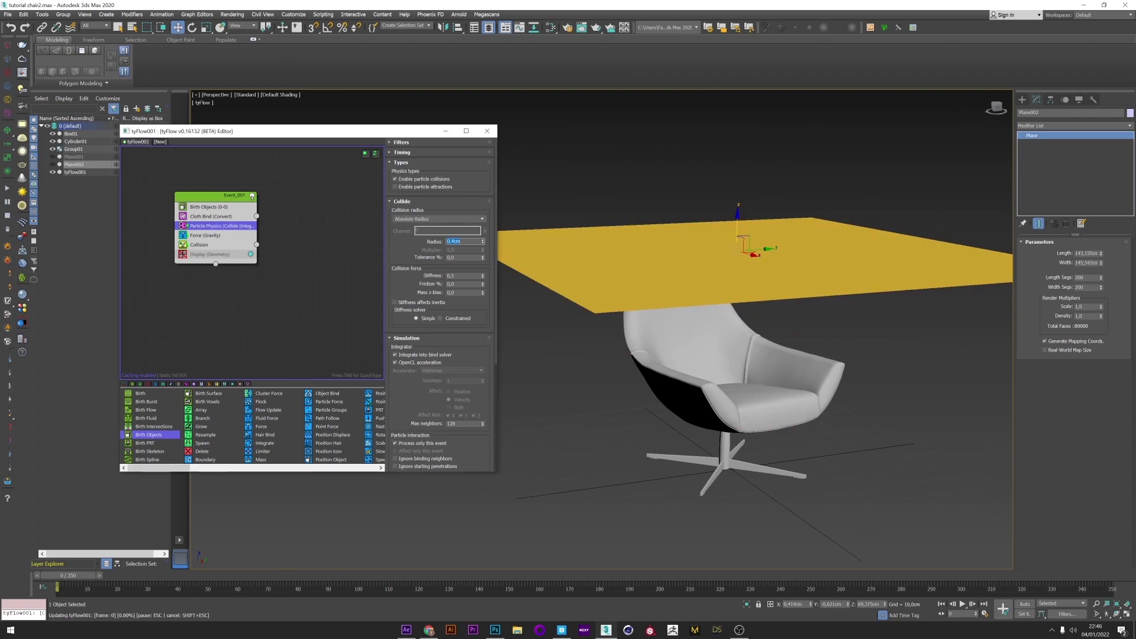
{"action": "left_click", "coordinate": [318, 576]}
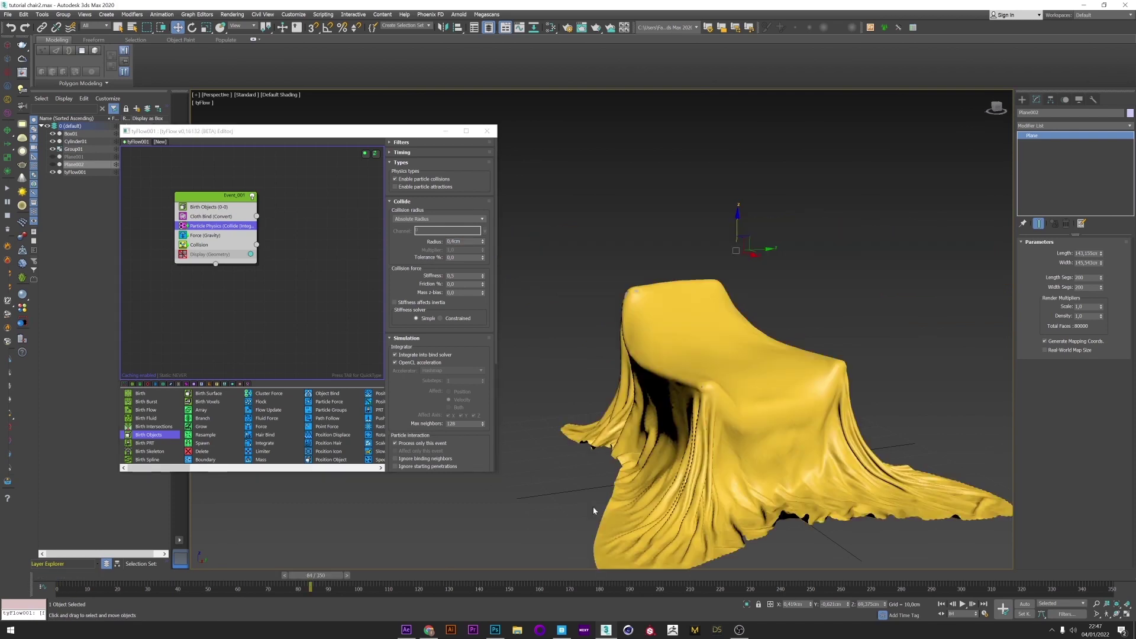
{"action": "middle_click_drag", "start_coordinate": [593, 507], "coordinate": [660, 442], "text": "alt"}
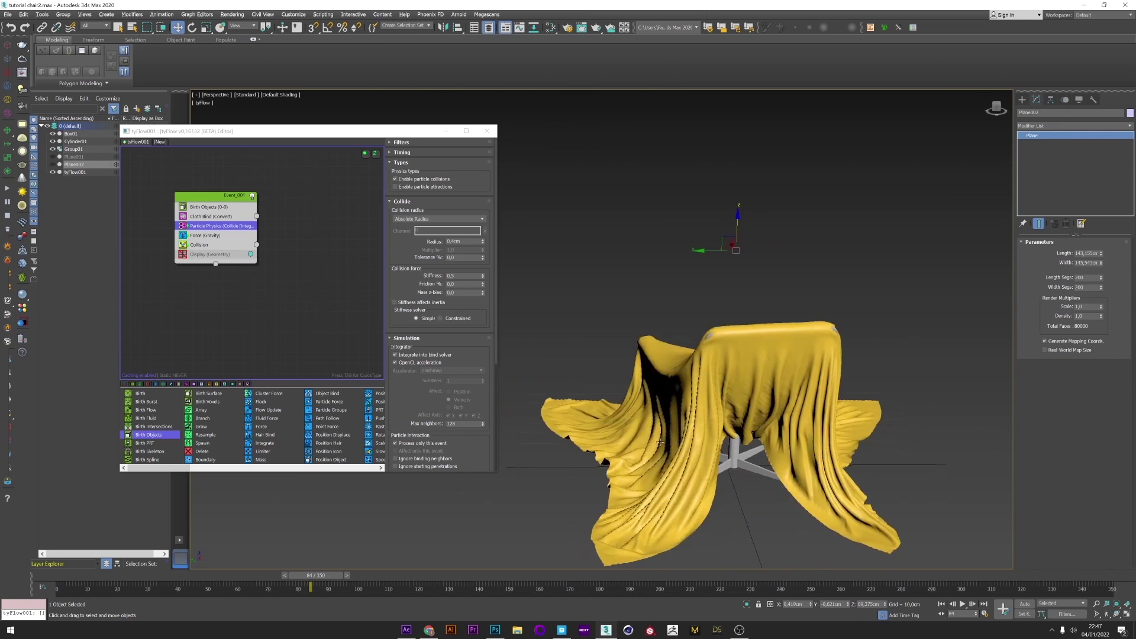
Simulate the cloth to frame 111 and examine its folds around the chair from several angles
{"action": "left_click_drag", "start_coordinate": [75, 575], "coordinate": [398, 578]}
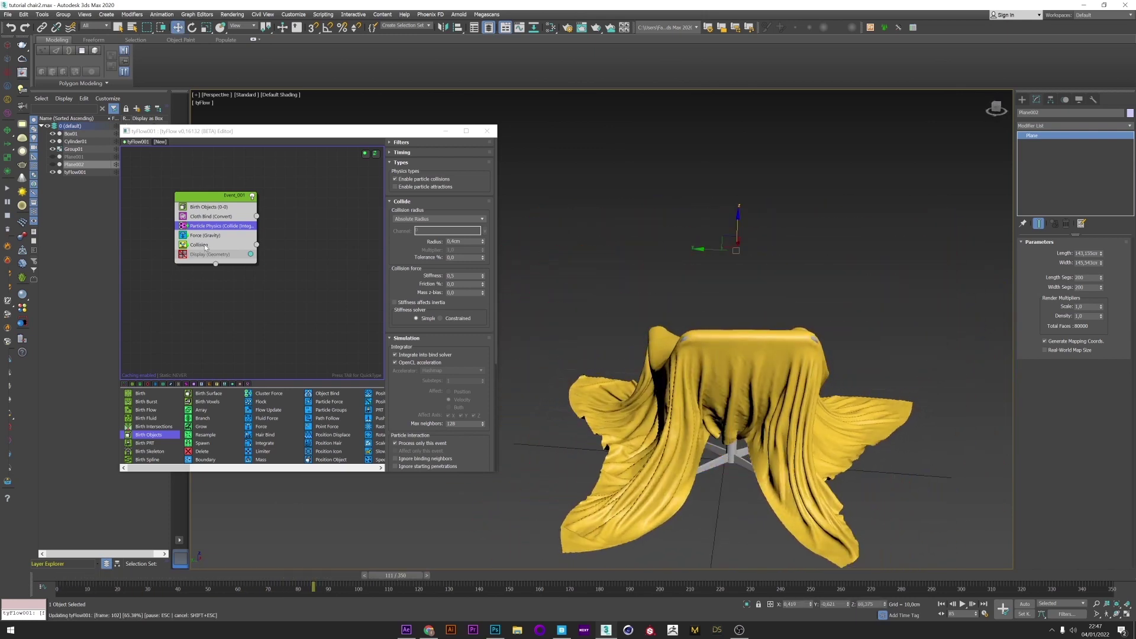
{"action": "middle_click_drag", "start_coordinate": [680, 486], "coordinate": [710, 483], "text": "alt"}
{"action": "scroll", "coordinate": [650, 463], "scroll_direction": "up", "scroll_amount": 4}
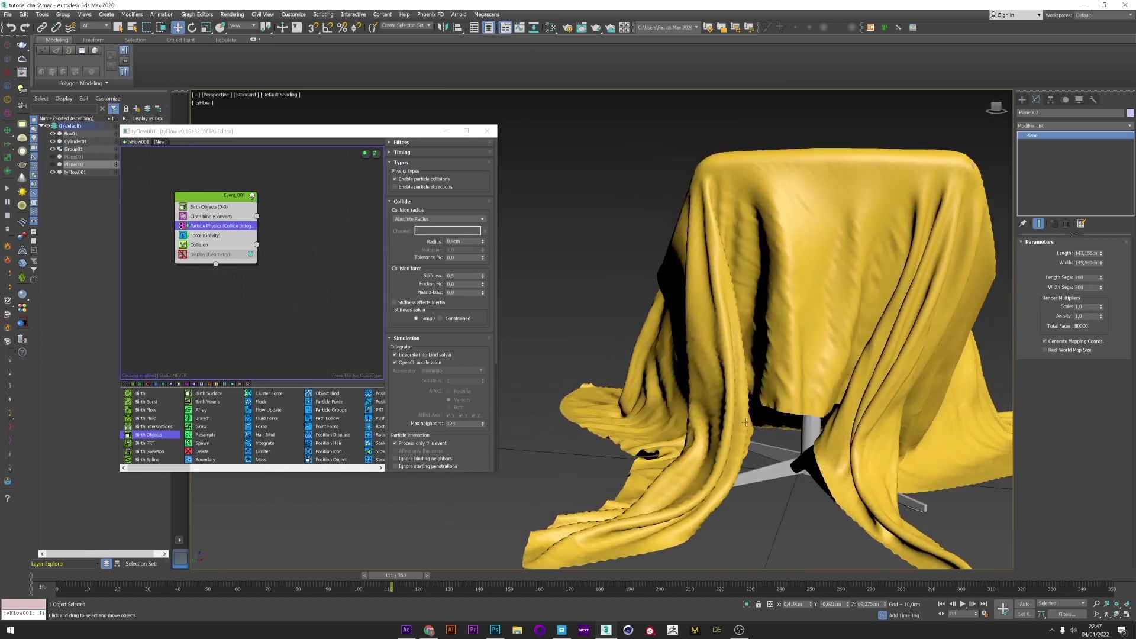
{"action": "middle_click_drag", "start_coordinate": [622, 527], "coordinate": [667, 525], "text": "alt"}
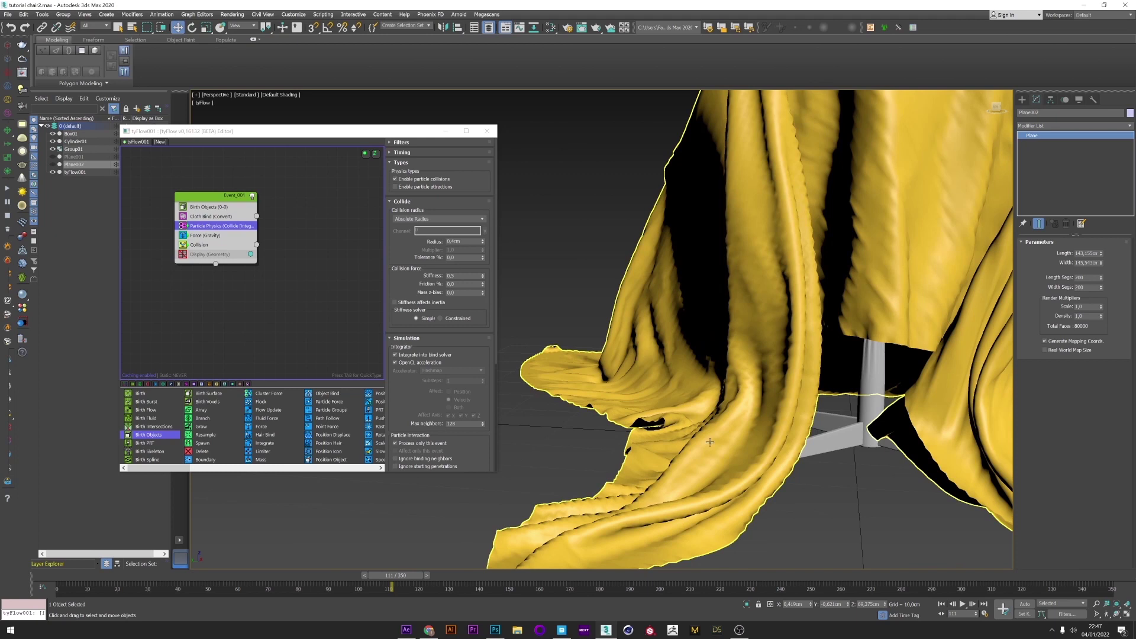
{"action": "scroll", "coordinate": [711, 442], "scroll_direction": "down", "scroll_amount": 4}
{"action": "middle_click_drag", "start_coordinate": [710, 450], "coordinate": [663, 490], "text": "alt"}
{"action": "scroll", "coordinate": [663, 490], "scroll_direction": "down", "scroll_amount": 3}
{"action": "middle_click_drag", "start_coordinate": [752, 474], "coordinate": [711, 456], "text": "alt"}
{"action": "middle_click_drag", "start_coordinate": [710, 456], "coordinate": [755, 462]}
Add TurboSmooth and Relax modifiers to the tyFlow object, with a relax value of 1.0 and 2 relax iterations
{"action": "left_click", "coordinate": [755, 444]}
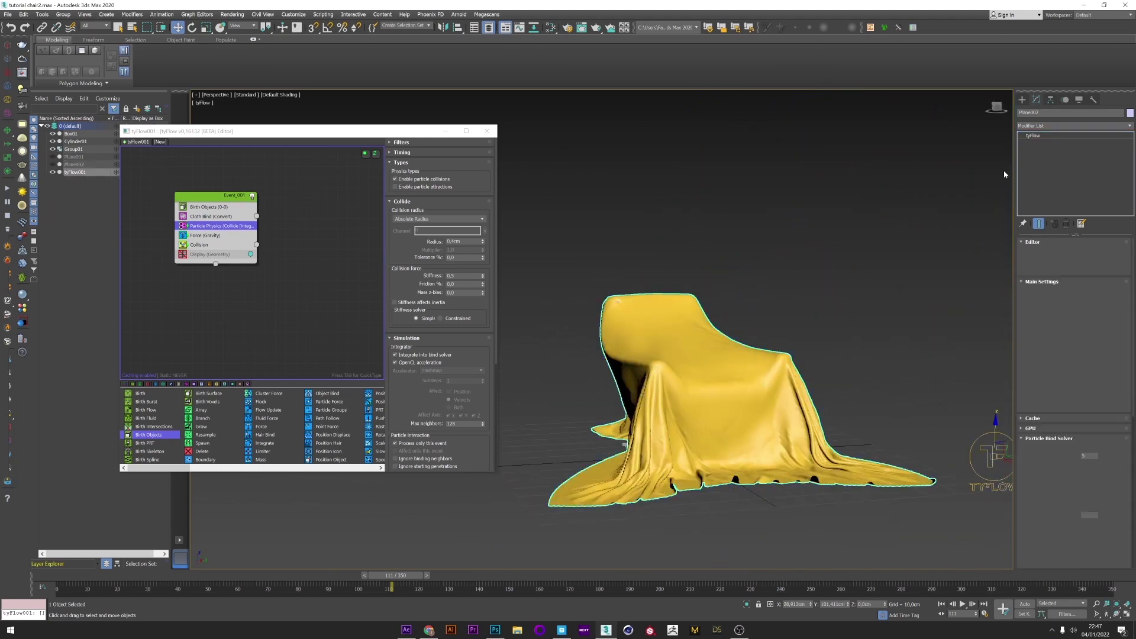
{"action": "left_click", "coordinate": [1036, 126]}
{"action": "left_click", "coordinate": [1044, 276]}
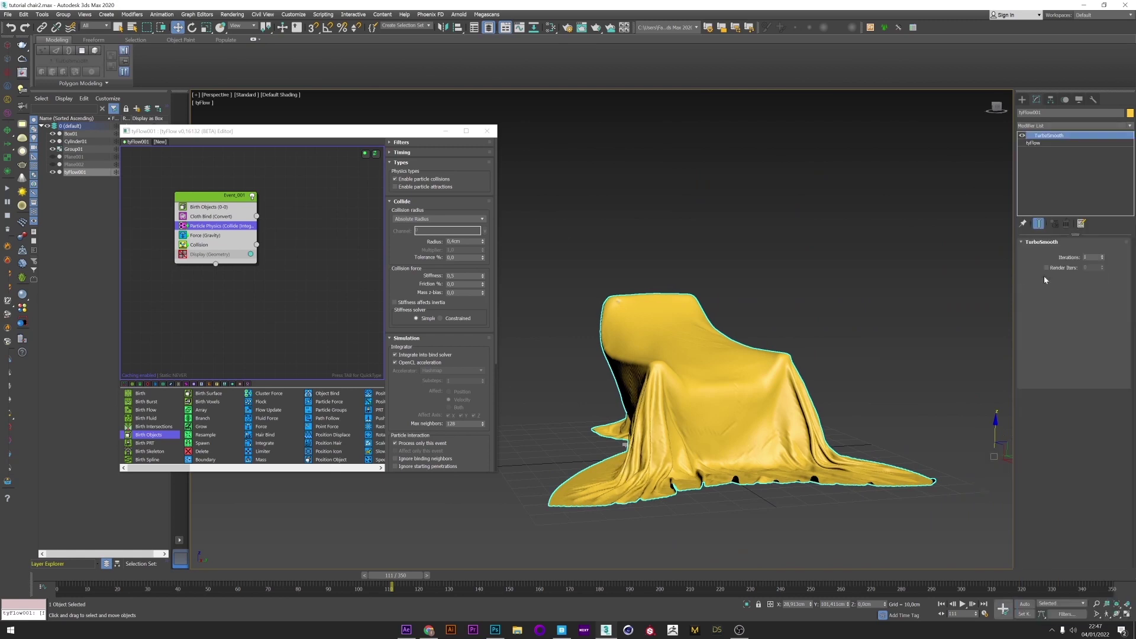
{"action": "left_click", "coordinate": [1044, 126]}
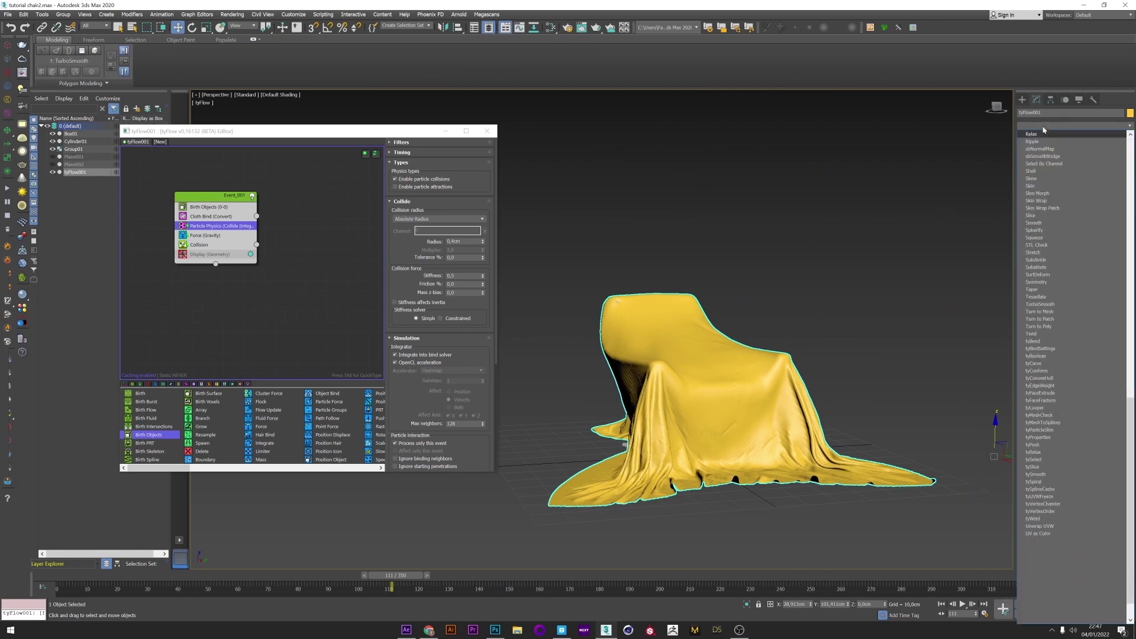
{"action": "left_click", "coordinate": [1042, 133]}
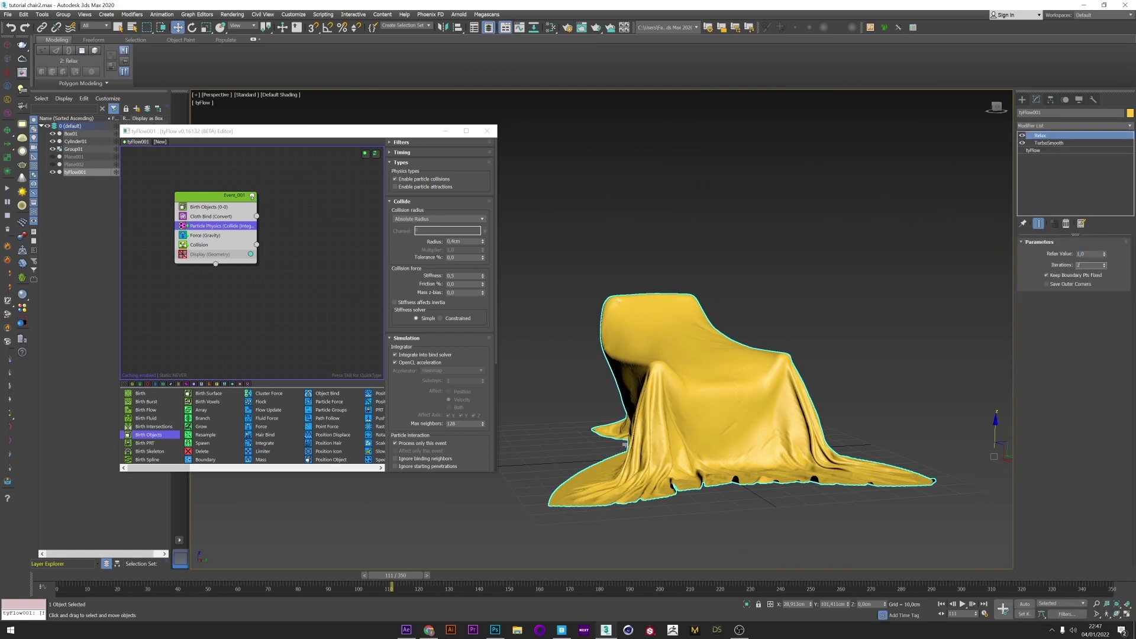
Simulate the smoothed cloth, inspect it from another angle and return to frame 0
{"action": "left_click", "coordinate": [657, 536]}
{"action": "mouse_move", "coordinate": [657, 535]}
{"action": "middle_mouse_down", "text": "alt"}
{"action": "mouse_move", "coordinate": [666, 550]}
{"action": "mouse_move", "coordinate": [568, 542]}
{"action": "mouse_move", "coordinate": [660, 545]}
{"action": "middle_mouse_up", "text": "alt"}
{"action": "left_click_drag", "start_coordinate": [80, 578], "coordinate": [323, 577]}
{"action": "middle_click_drag", "start_coordinate": [668, 462], "coordinate": [554, 464], "text": "alt"}
{"action": "left_click_drag", "start_coordinate": [88, 577], "coordinate": [56, 577]}
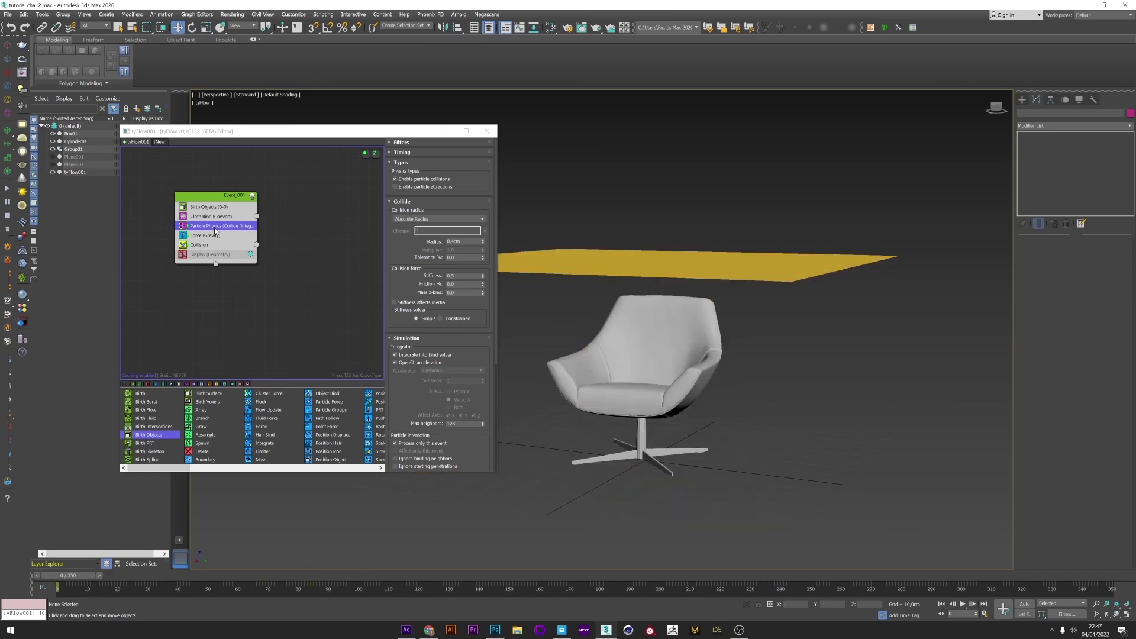
Set the Particle Physics collision radius to 0.35 cm and simulate to frame 84
{"action": "left_click", "coordinate": [198, 245]}
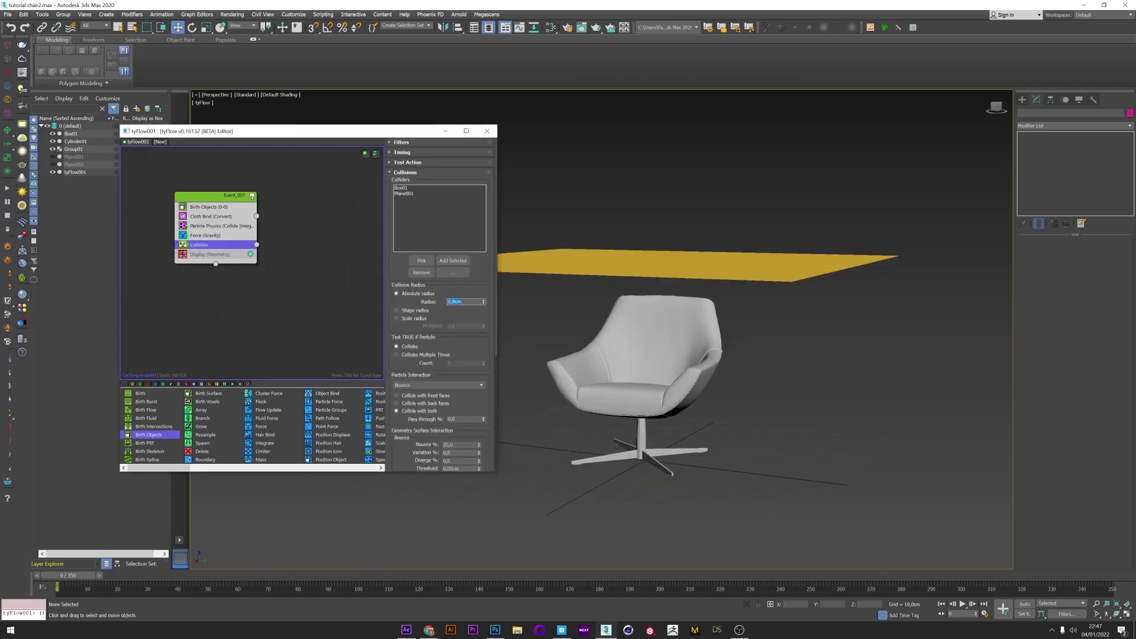
{"action": "middle_click_drag", "start_coordinate": [588, 327], "coordinate": [681, 350], "text": "alt"}
{"action": "left_click", "coordinate": [207, 216]}
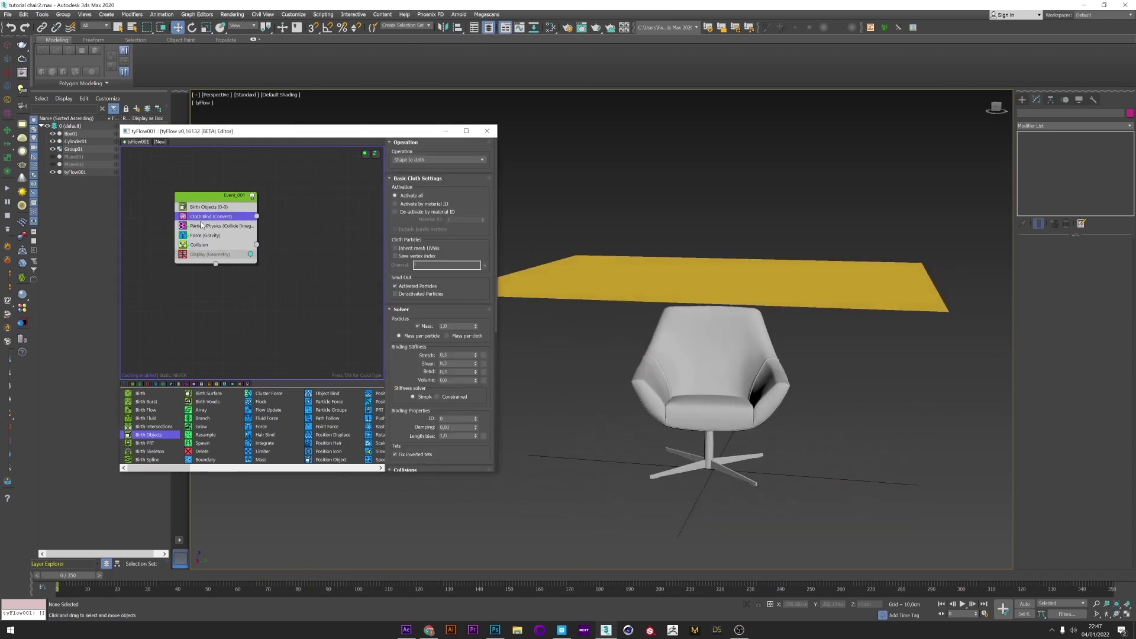
{"action": "left_click", "coordinate": [202, 226]}
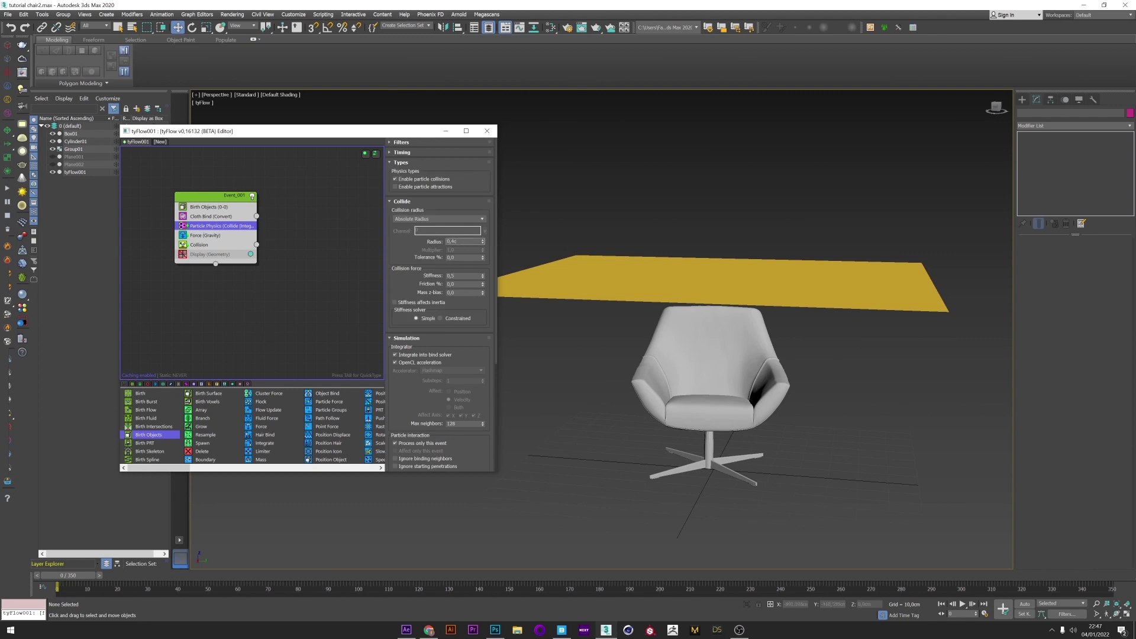
{"action": "type", "text": "0,35"}
{"action": "key", "text": "Return"}
{"action": "left_click_drag", "start_coordinate": [329, 577], "coordinate": [355, 577]}
{"action": "mouse_move", "coordinate": [655, 478]}
{"action": "middle_mouse_down", "text": "alt"}
{"action": "mouse_move", "coordinate": [740, 473]}
{"action": "mouse_move", "coordinate": [663, 463]}
{"action": "middle_mouse_up", "text": "alt"}
{"action": "left_click_drag", "start_coordinate": [81, 582], "coordinate": [310, 579]}
Review the Cloth Bind operator's settings and examine the draped cloth from different sides for intersections
{"action": "left_click", "coordinate": [211, 216]}
{"action": "scroll", "coordinate": [492, 279], "scroll_direction": "down", "scroll_amount": 4}
{"action": "scroll", "coordinate": [701, 473], "scroll_direction": "up", "scroll_amount": 2}
{"action": "middle_click_drag", "start_coordinate": [639, 414], "coordinate": [745, 407], "text": "alt"}
{"action": "middle_click_drag", "start_coordinate": [745, 407], "coordinate": [796, 385]}
{"action": "scroll", "coordinate": [812, 454], "scroll_direction": "up", "scroll_amount": 3}
{"action": "scroll", "coordinate": [655, 411], "scroll_direction": "down", "scroll_amount": 4}
{"action": "scroll", "coordinate": [651, 354], "scroll_direction": "down", "scroll_amount": 2}
{"action": "middle_click_drag", "start_coordinate": [610, 349], "coordinate": [566, 338], "text": "alt"}
{"action": "scroll", "coordinate": [567, 338], "scroll_direction": "down", "scroll_amount": 3}
{"action": "scroll", "coordinate": [643, 361], "scroll_direction": "up", "scroll_amount": 3}
{"action": "middle_click_drag", "start_coordinate": [644, 361], "coordinate": [624, 356], "text": "alt"}
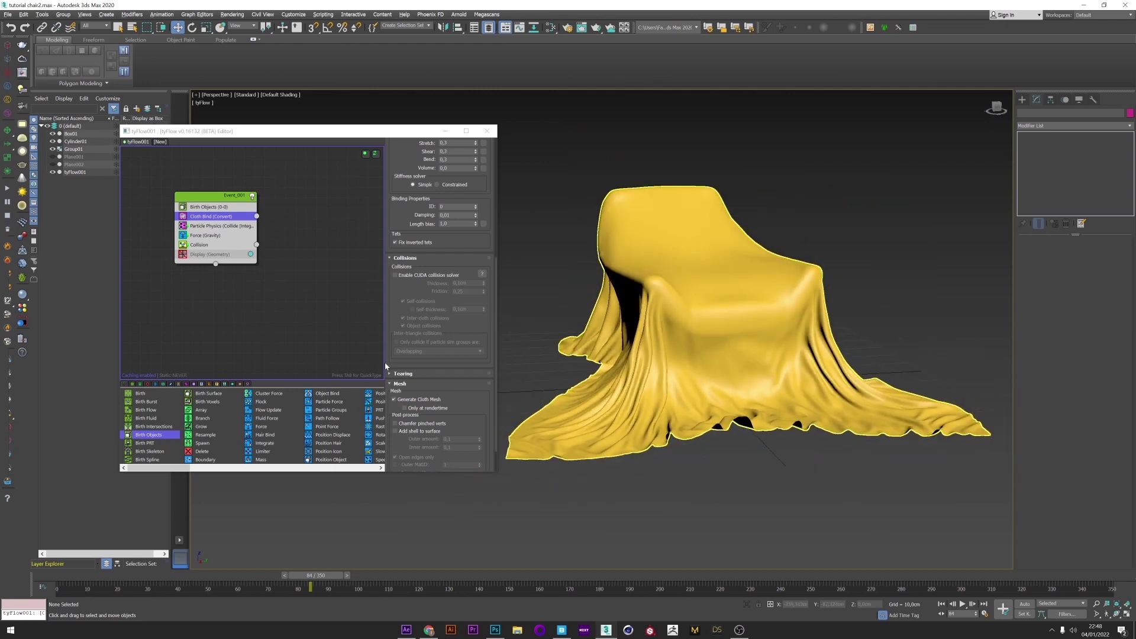
{"action": "middle_click_drag", "start_coordinate": [583, 436], "coordinate": [627, 445]}
Return to frame 0 and add a second Force operator directly below the gravity force in the event
{"action": "left_click_drag", "start_coordinate": [316, 575], "coordinate": [37, 584]}
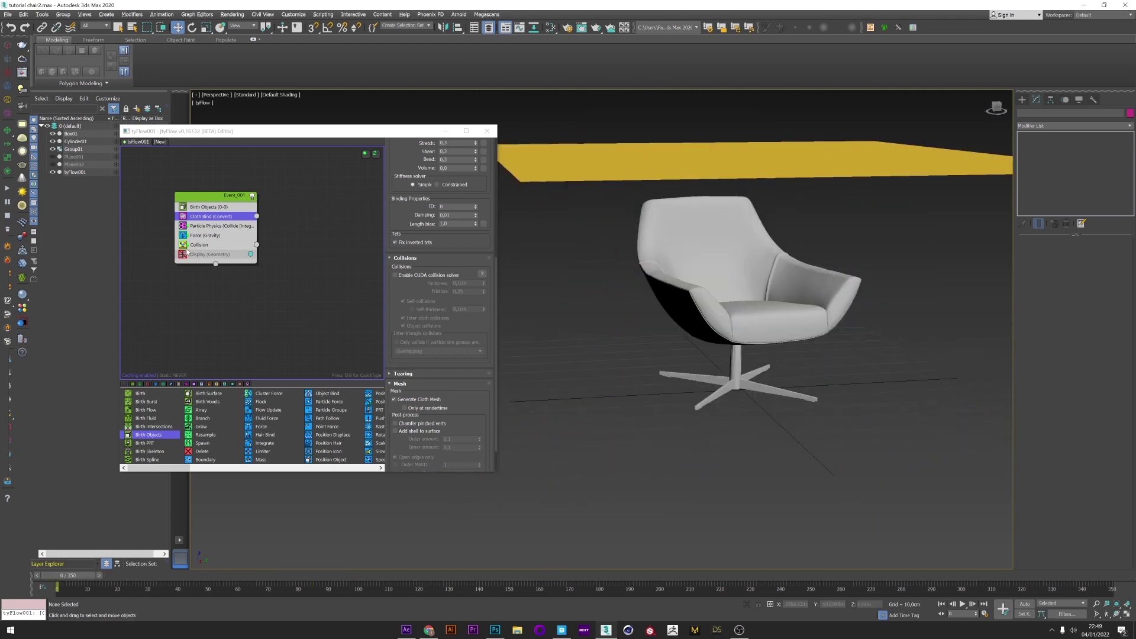
{"action": "left_click", "coordinate": [200, 236]}
{"action": "left_click", "coordinate": [200, 236]}
{"action": "key", "text": "Return"}
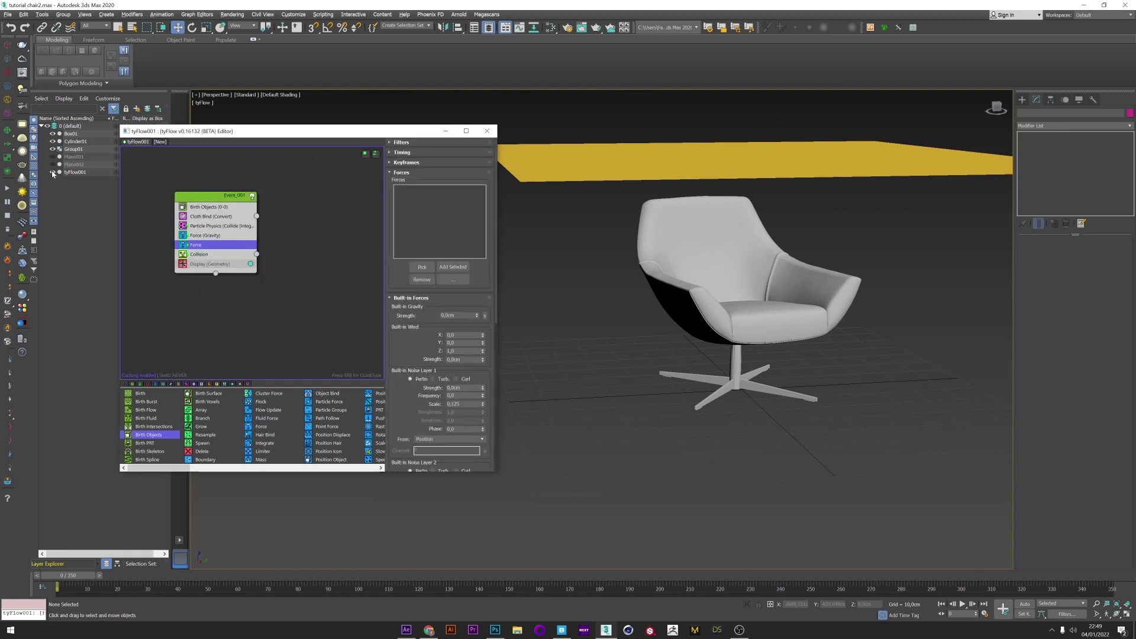
Make the new force's first noise layer turbulent with strength 5 cm, frequency 0 and scale 0.5, and simulate to frame 23
{"action": "left_click", "coordinate": [52, 173]}
{"action": "left_click", "coordinate": [434, 379]}
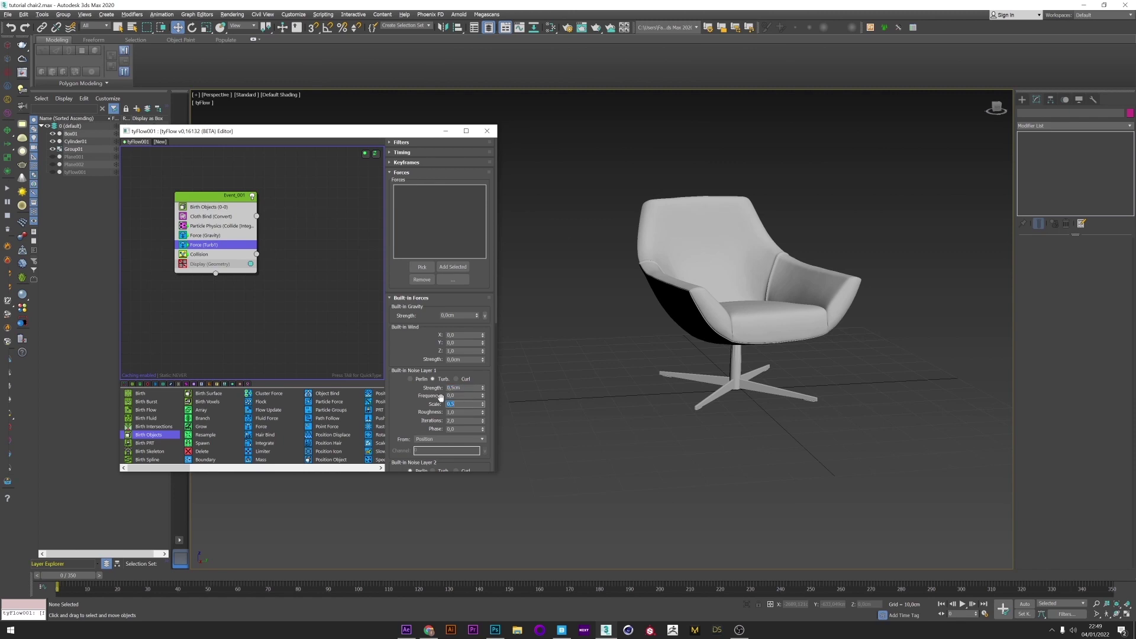
{"action": "left_click", "coordinate": [52, 172]}
{"action": "key", "text": "/"}
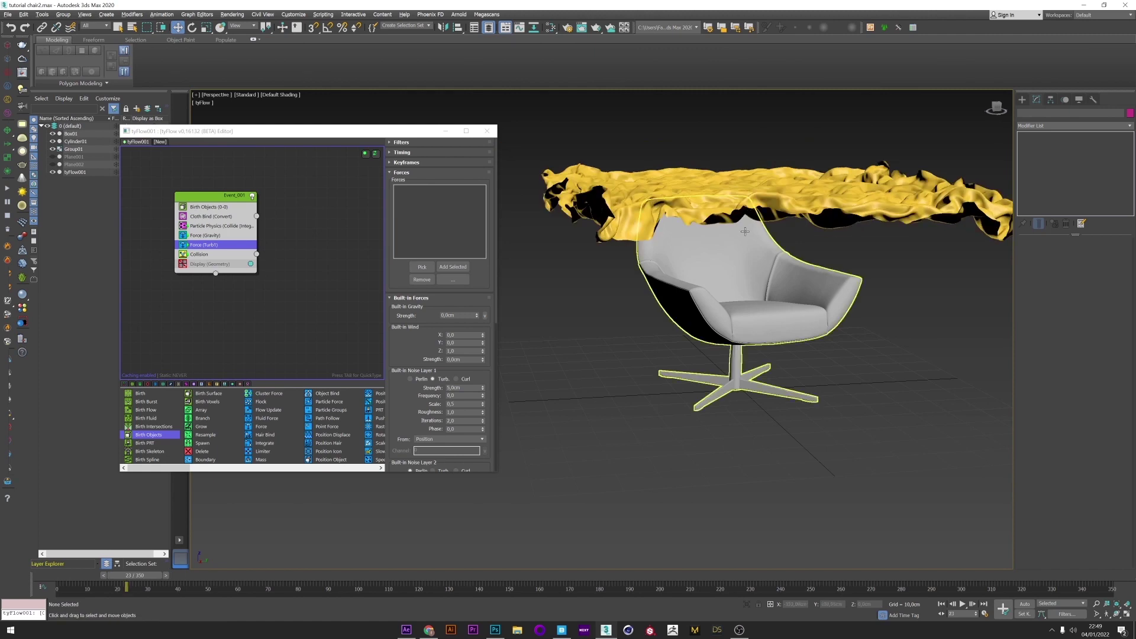
{"action": "mouse_move", "coordinate": [134, 576]}
{"action": "left_mouse_down"}
{"action": "mouse_move", "coordinate": [76, 576]}
{"action": "mouse_move", "coordinate": [135, 576]}
{"action": "left_mouse_up"}
{"action": "middle_click_drag", "start_coordinate": [538, 504], "coordinate": [519, 449], "text": "alt"}
Set the turbulence scale to 0.3 and inspect the rippled cloth above the chair
{"action": "left_click", "coordinate": [456, 403]}
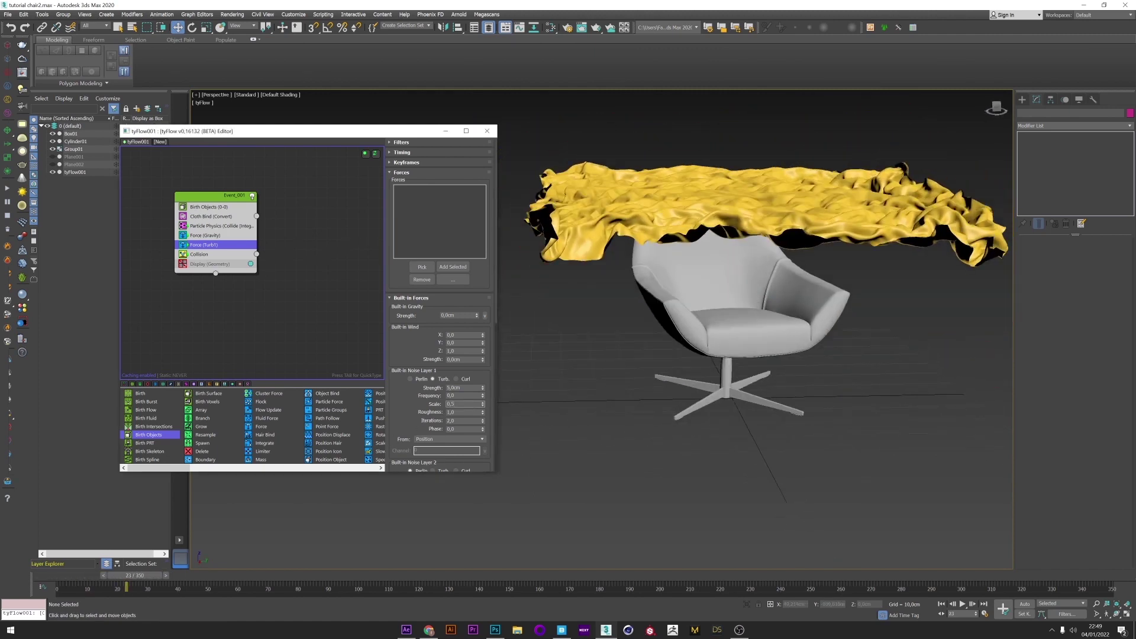
{"action": "type", "text": "0,3"}
{"action": "key", "text": "Return"}
{"action": "mouse_move", "coordinate": [618, 222]}
{"action": "middle_mouse_down", "text": "alt"}
{"action": "mouse_move", "coordinate": [616, 248]}
{"action": "mouse_move", "coordinate": [613, 201]}
{"action": "middle_mouse_up", "text": "alt"}
{"action": "mouse_move", "coordinate": [653, 286]}
{"action": "middle_mouse_down", "text": "alt"}
{"action": "mouse_move", "coordinate": [705, 237]}
{"action": "mouse_move", "coordinate": [759, 283]}
{"action": "mouse_move", "coordinate": [649, 261]}
{"action": "mouse_move", "coordinate": [648, 275]}
{"action": "middle_mouse_up", "text": "alt"}
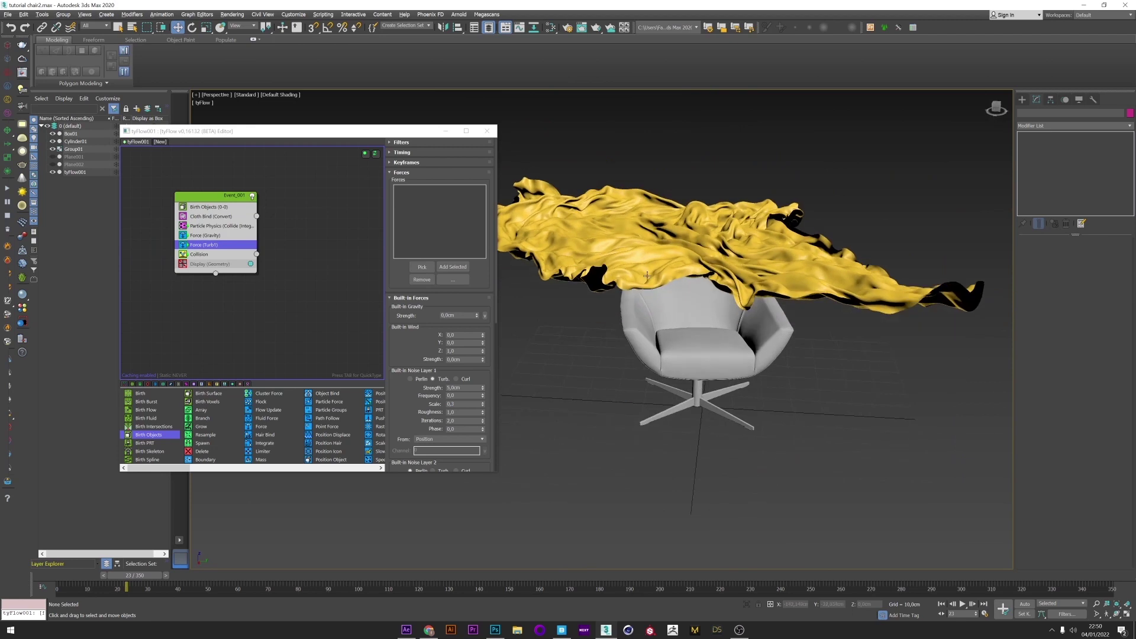
Disable the event at frame 0, enable Auto Key and keyframe the turbulence strength to 0 cm at frame 15
{"action": "key", "text": "Home"}
{"action": "left_click", "coordinate": [1024, 606]}
{"action": "left_click", "coordinate": [252, 196]}
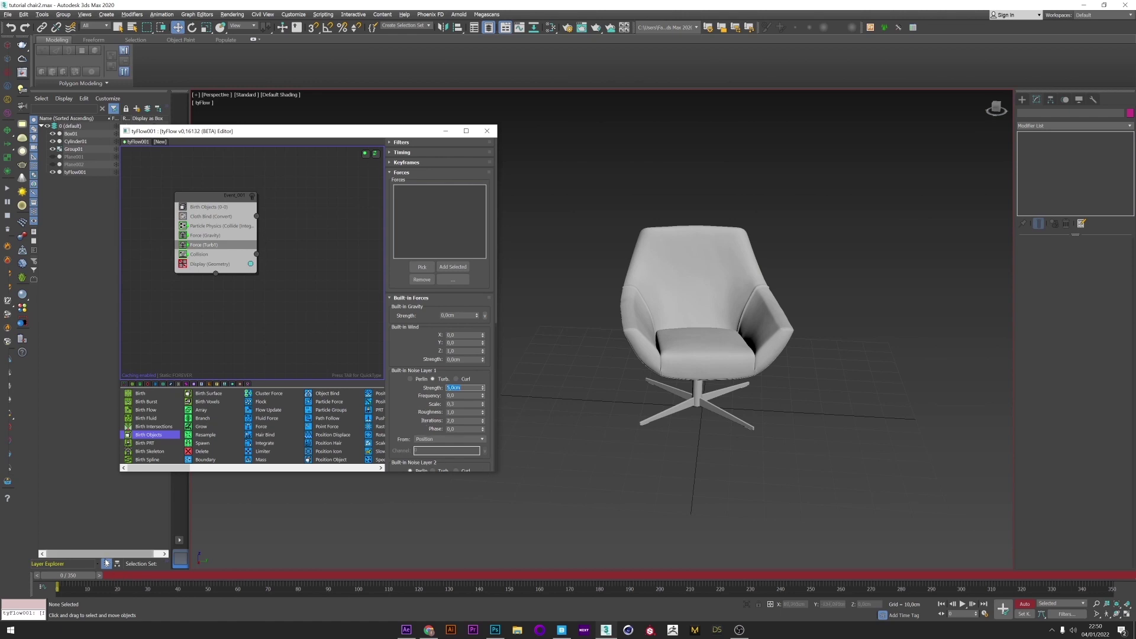
{"action": "left_click_drag", "start_coordinate": [99, 576], "coordinate": [141, 578]}
{"action": "left_click", "coordinate": [141, 579]}
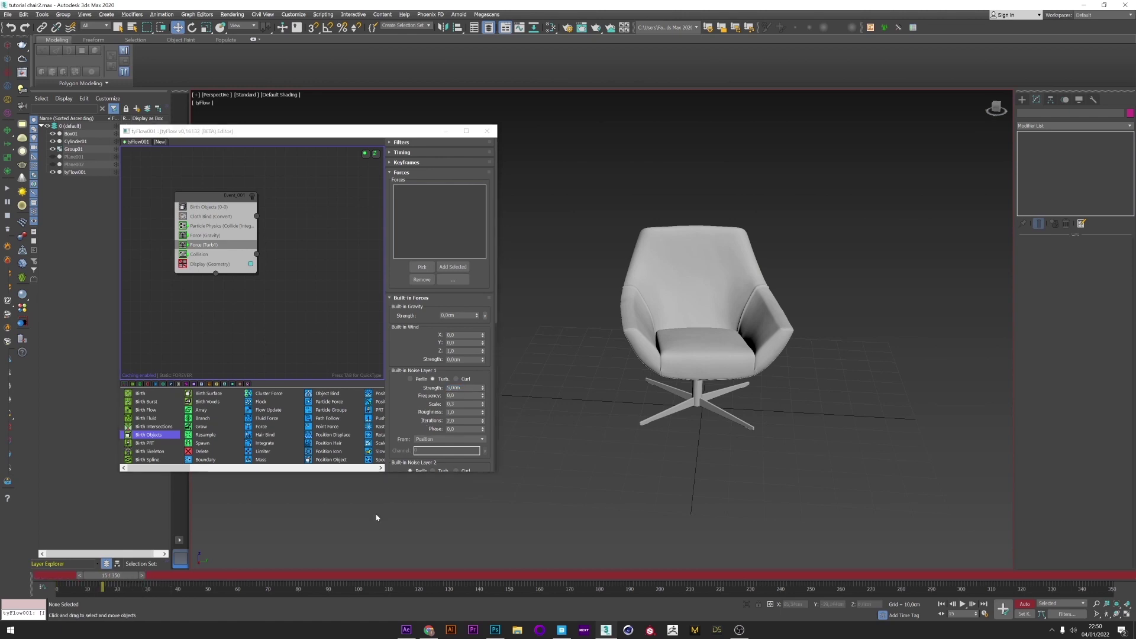
{"action": "double_click", "coordinate": [453, 388]}
{"action": "type", "text": "0"}
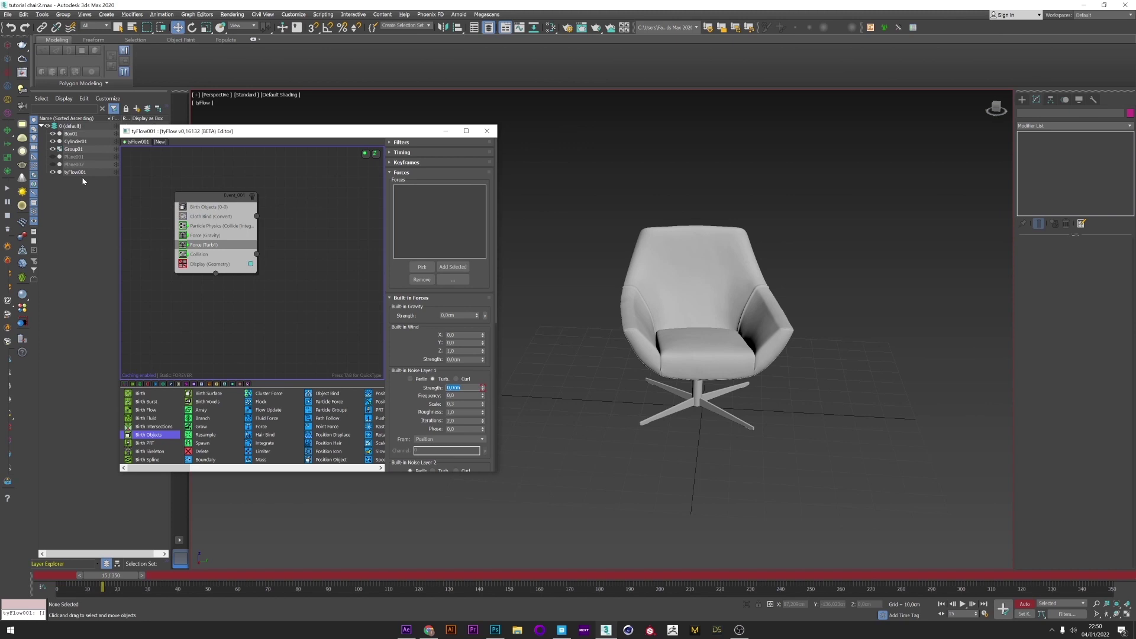
Check the tyFlow object's keyframes from frame 0, turn off Auto Key and re-enable the event
{"action": "left_click", "coordinate": [80, 172]}
{"action": "left_click", "coordinate": [57, 590]}
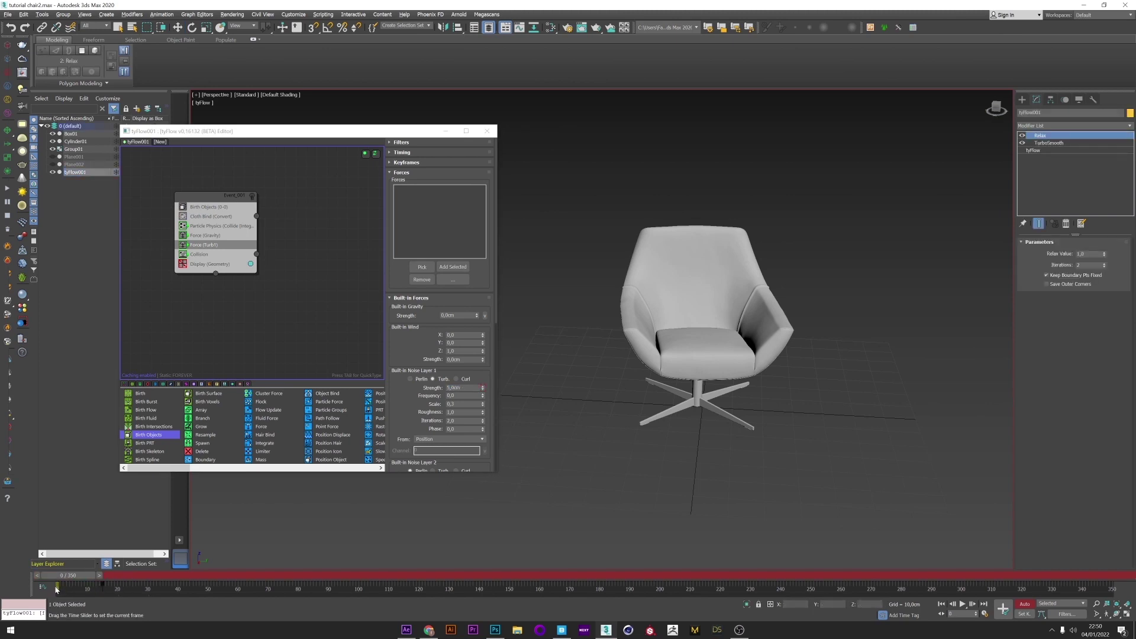
{"action": "left_click_drag", "start_coordinate": [132, 597], "coordinate": [65, 594]}
{"action": "left_click", "coordinate": [1024, 604]}
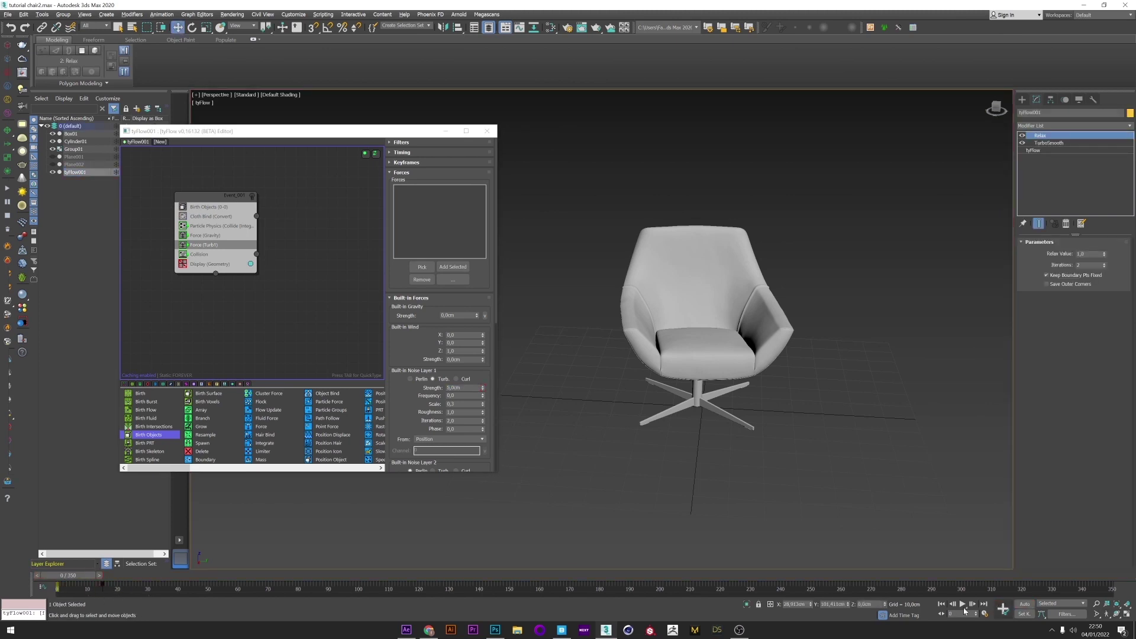
{"action": "left_click", "coordinate": [253, 195]}
Play the simulation to frame 77 and examine the wrinkled cloth up close
{"action": "key", "text": "slash"}
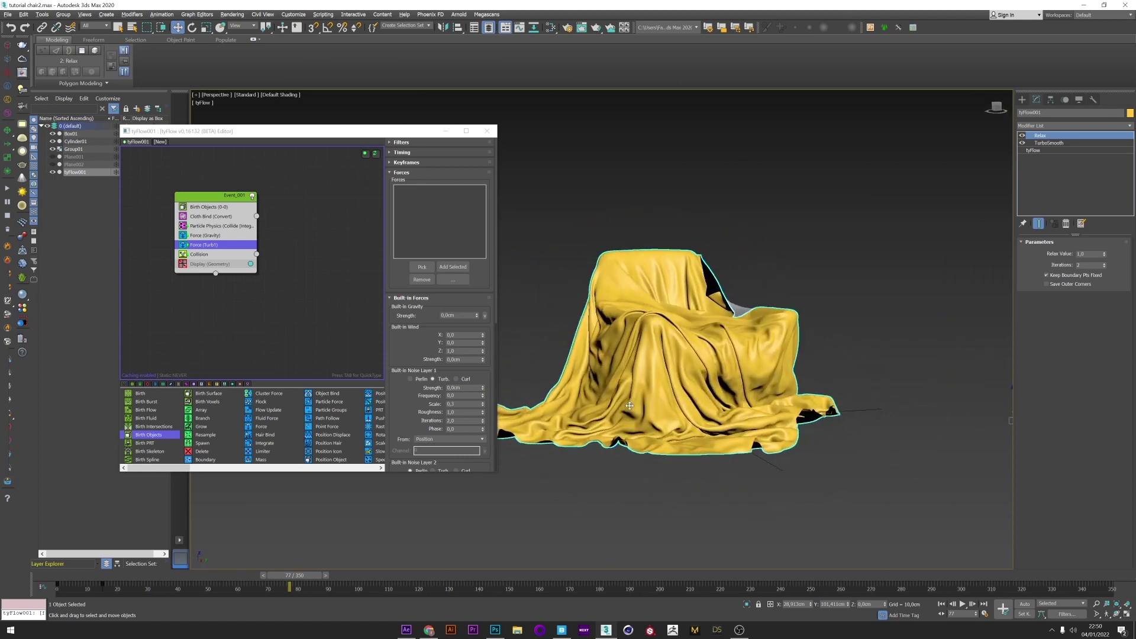
{"action": "scroll", "coordinate": [623, 423], "scroll_direction": "up", "scroll_amount": 5}
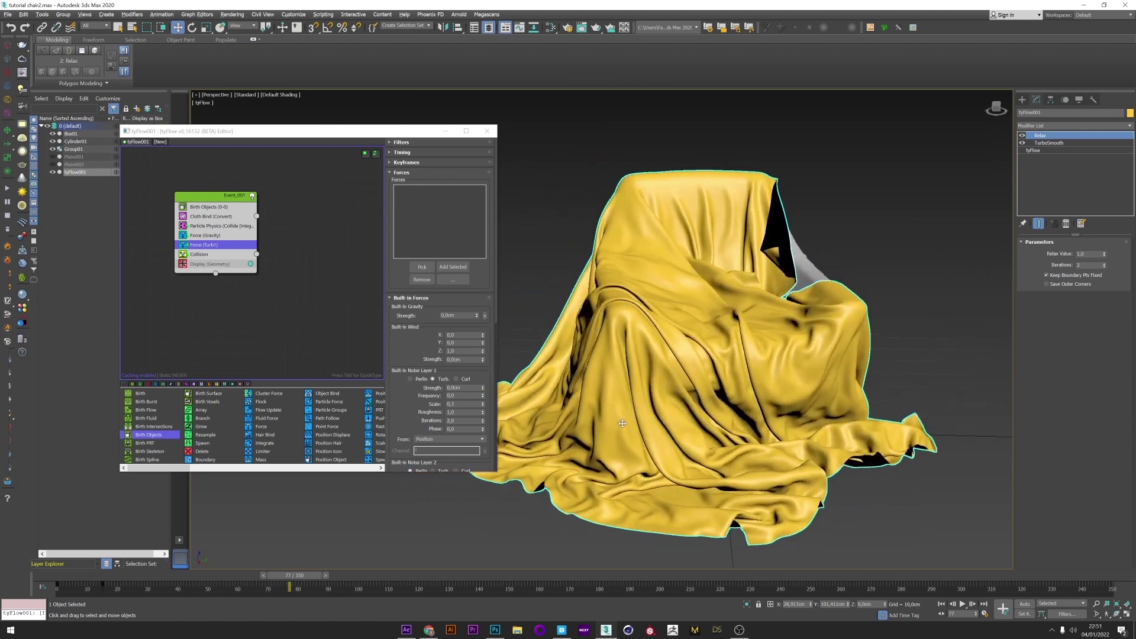
{"action": "scroll", "coordinate": [623, 423], "scroll_direction": "down", "scroll_amount": 3}
Try a turbulence scale of 0.5 and inspect the resimulated drape
{"action": "double_click", "coordinate": [464, 405]}
{"action": "type", "text": "0,5"}
{"action": "key", "text": "Return"}
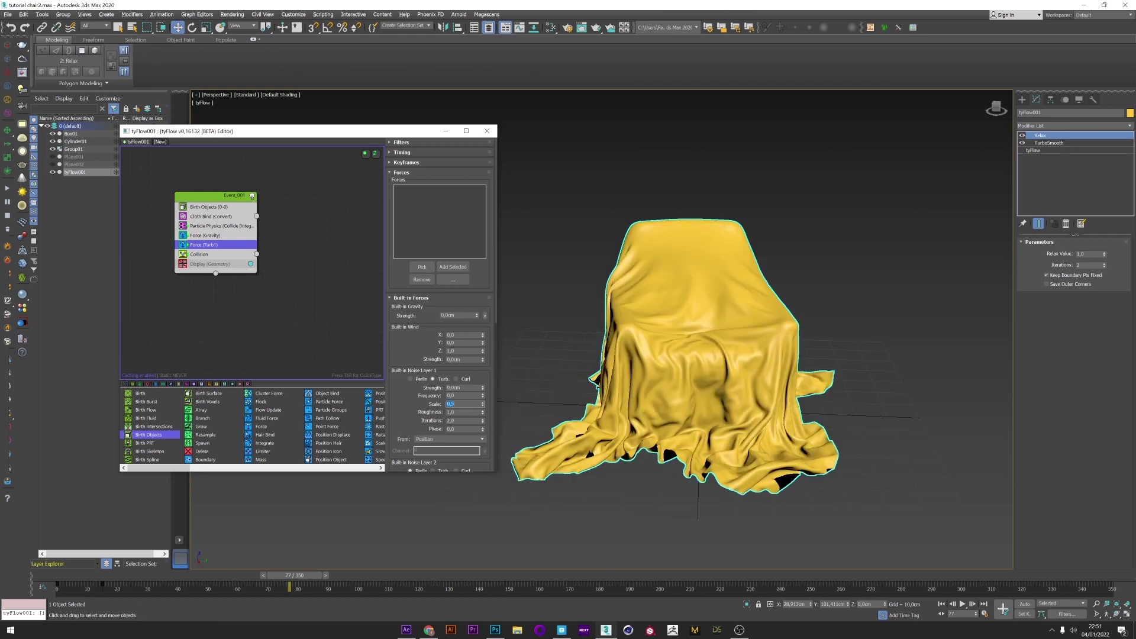
{"action": "middle_click_drag", "start_coordinate": [505, 369], "coordinate": [724, 367], "text": "alt"}
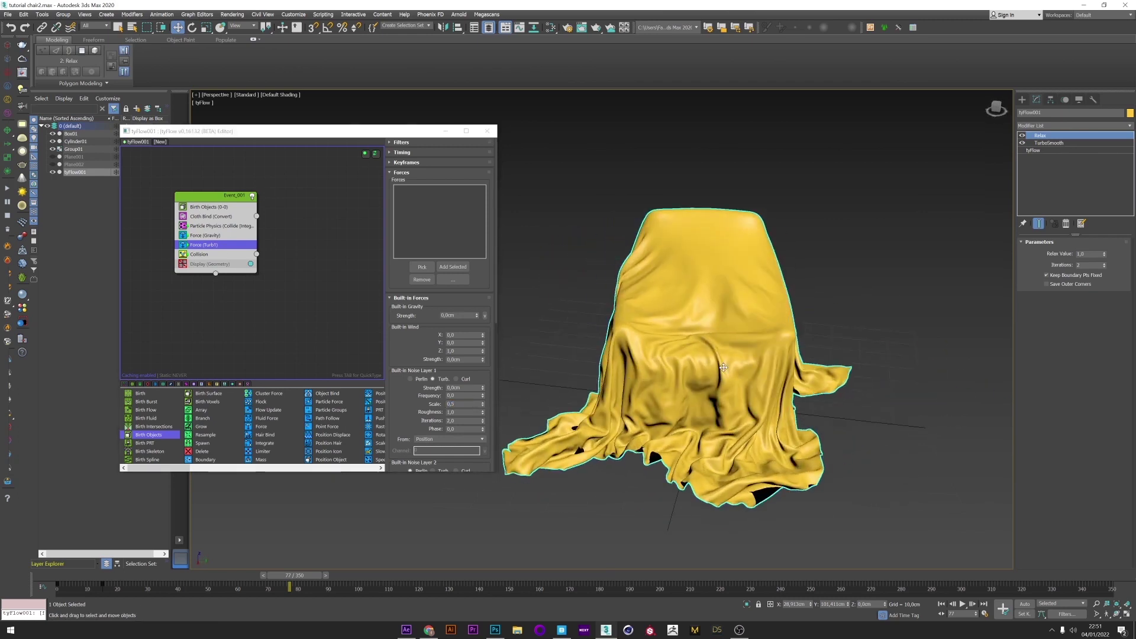
Set the turbulence scale to 0.4 and inspect the resimulated drape from the side
{"action": "left_click", "coordinate": [464, 403]}
{"action": "type", "text": "0,4"}
{"action": "key", "text": "Return"}
{"action": "middle_click_drag", "start_coordinate": [515, 331], "coordinate": [686, 374], "text": "alt"}
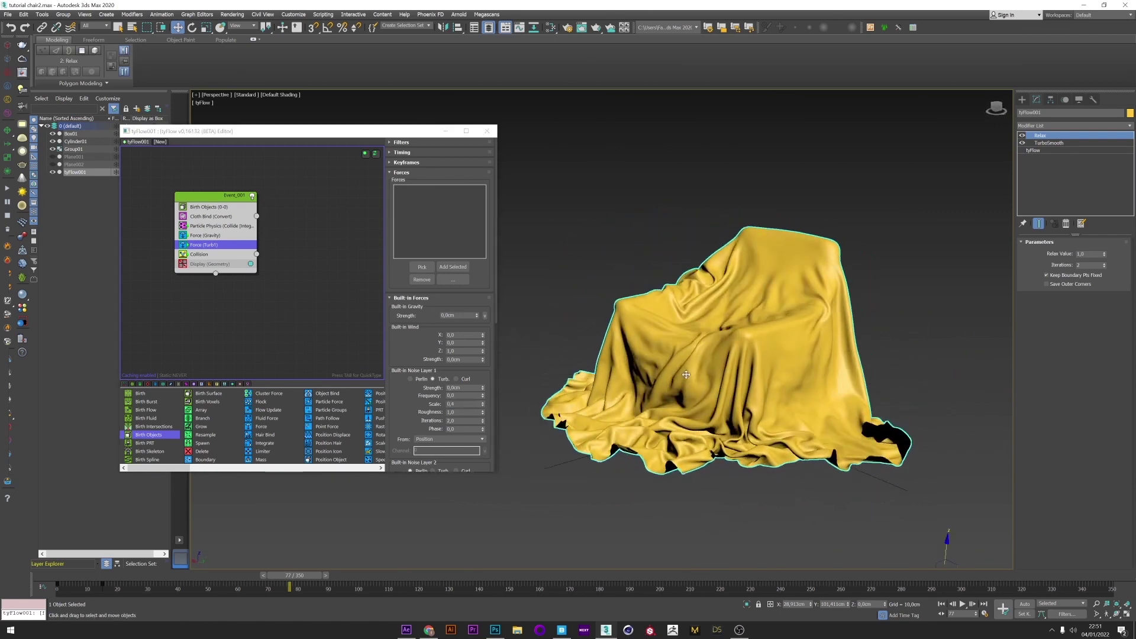
{"action": "scroll", "coordinate": [686, 375], "scroll_direction": "up", "scroll_amount": 3}
Add a Shell modifier above Relax on the tyFlow object with an inner amount of 0.04 cm and check the cloth's edges
{"action": "left_click", "coordinate": [1045, 126]}
{"action": "key", "text": "s"}
{"action": "key", "text": "s"}
{"action": "key", "text": "s"}
{"action": "key", "text": "s"}
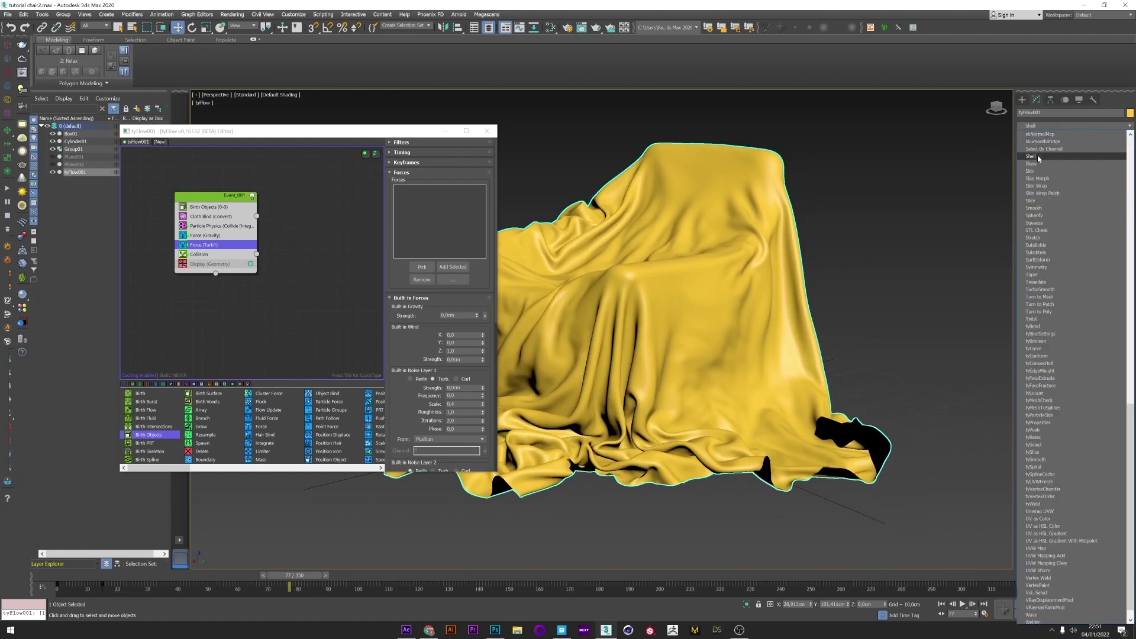
{"action": "left_click", "coordinate": [1038, 157]}
{"action": "scroll", "coordinate": [832, 450], "scroll_direction": "up", "scroll_amount": 5}
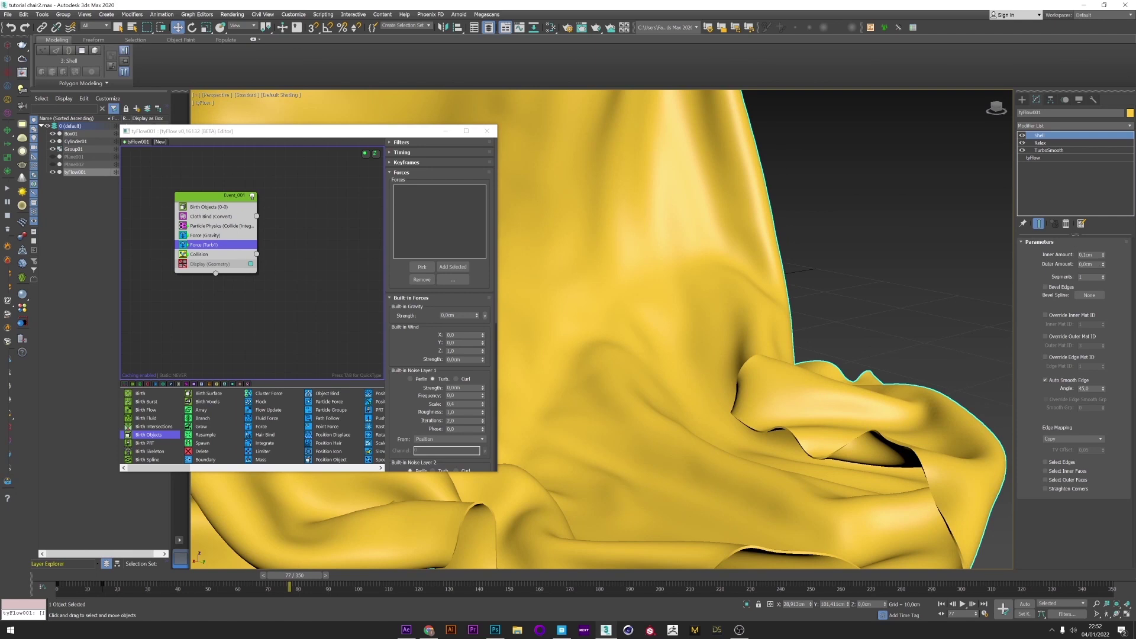
{"action": "scroll", "coordinate": [600, 285], "scroll_direction": "down", "scroll_amount": 8}
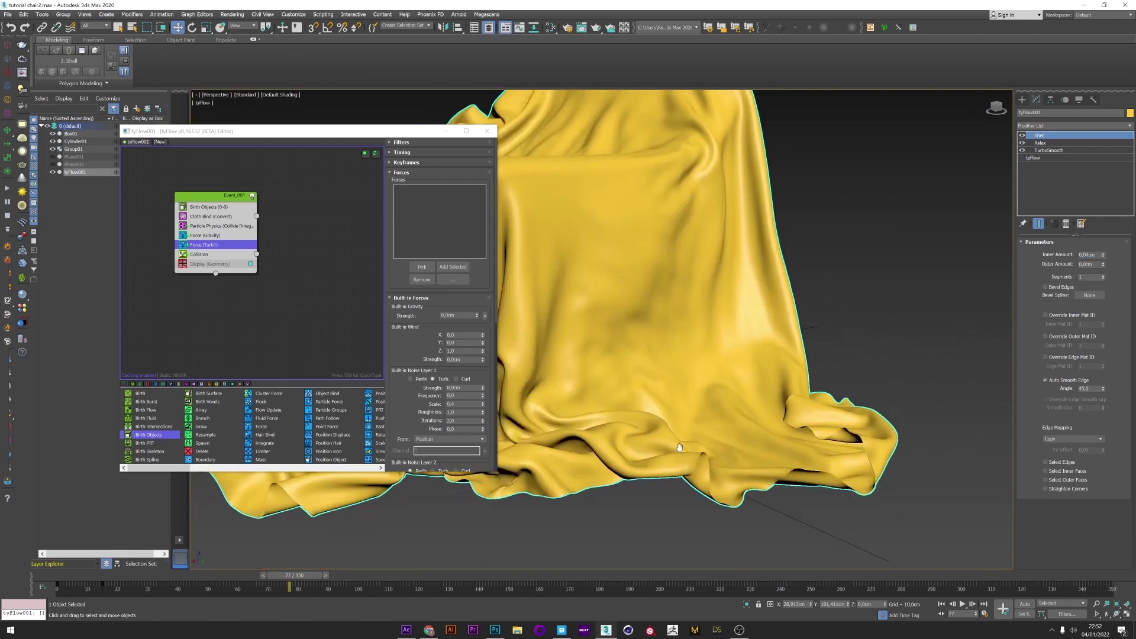
Simulate the thickened cloth to frame 102 and inspect how it settles around the chair
{"action": "middle_click_drag", "start_coordinate": [599, 284], "coordinate": [635, 430], "text": "alt"}
{"action": "scroll", "coordinate": [635, 430], "scroll_direction": "down", "scroll_amount": 3}
{"action": "left_click_drag", "start_coordinate": [294, 576], "coordinate": [371, 576]}
{"action": "mouse_move", "coordinate": [651, 468]}
{"action": "middle_mouse_down", "text": "alt"}
{"action": "mouse_move", "coordinate": [690, 463]}
{"action": "mouse_move", "coordinate": [664, 480]}
{"action": "middle_mouse_up", "text": "alt"}
{"action": "scroll", "coordinate": [689, 464], "scroll_direction": "up", "scroll_amount": 3}
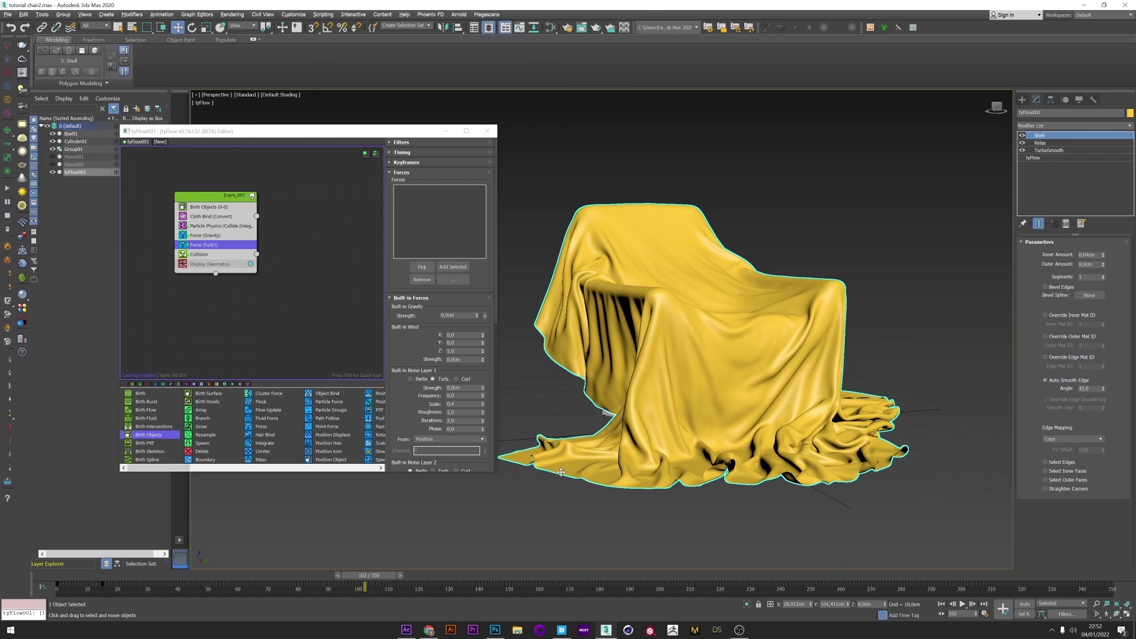
Return to frame 0 and set the source plane Plane002 to 300 length segments and 300 width segments
{"action": "left_click", "coordinate": [77, 166]}
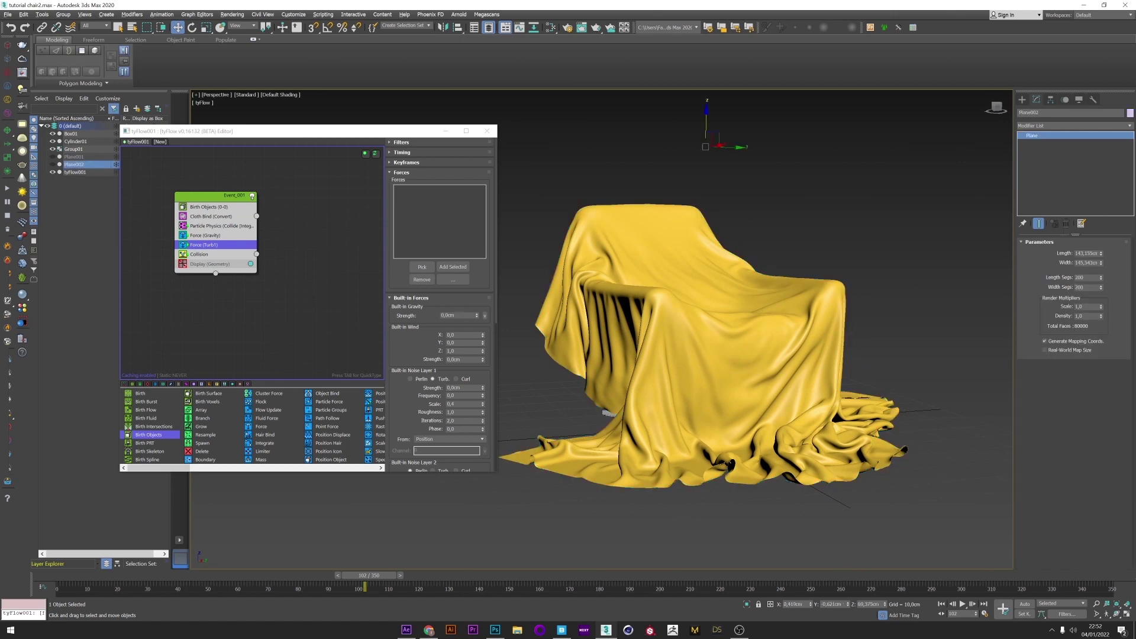
{"action": "left_click", "coordinate": [58, 579]}
{"action": "double_click", "coordinate": [1087, 277]}
{"action": "type", "text": "300"}
{"action": "key", "text": "Return"}
{"action": "type", "text": "300"}
{"action": "key", "text": "Return"}
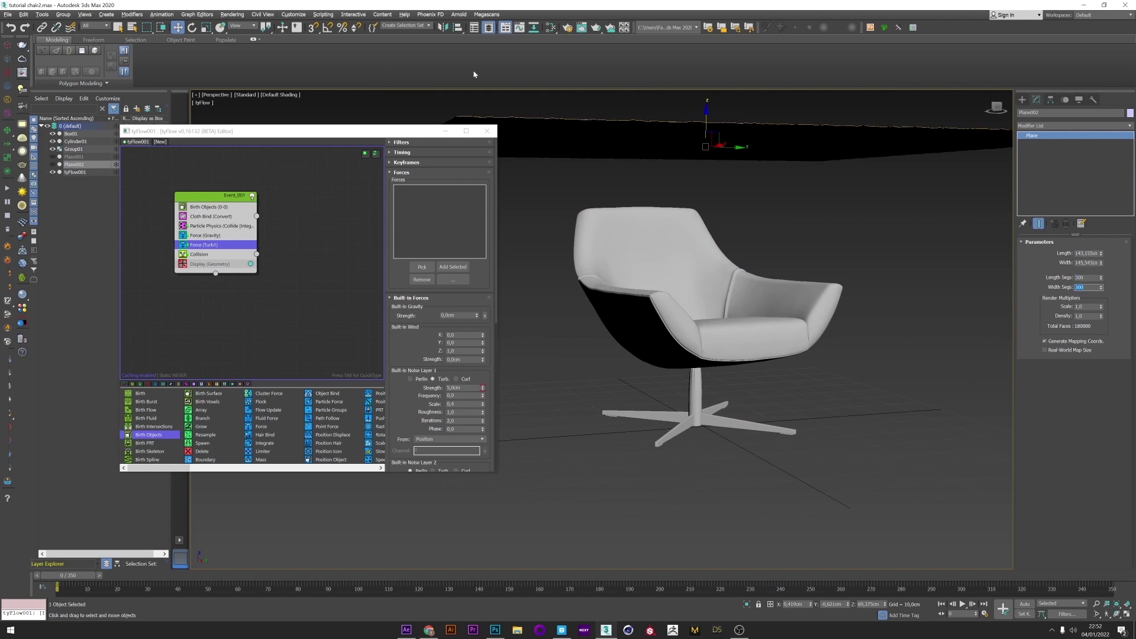
Set the Particle Physics collision radius to 0.25 cm and simulate the denser cloth over the chair
{"action": "left_click", "coordinate": [223, 228]}
{"action": "type", "text": "0,25"}
{"action": "key", "text": "Return"}
{"action": "left_click", "coordinate": [358, 579]}
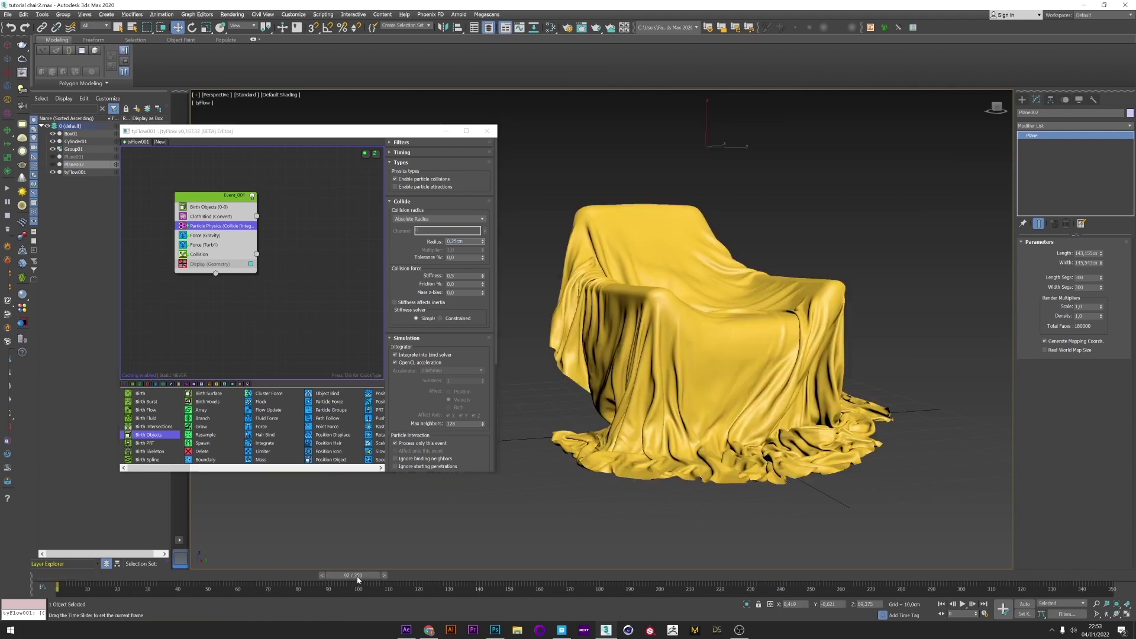
Examine the folds and floor contact of the denser cloth draped over the chair
{"action": "middle_click_drag", "start_coordinate": [652, 355], "coordinate": [737, 358], "text": "alt"}
{"action": "scroll", "coordinate": [601, 336], "scroll_direction": "up", "scroll_amount": 3}
{"action": "scroll", "coordinate": [725, 346], "scroll_direction": "down", "scroll_amount": 3}
{"action": "middle_click_drag", "start_coordinate": [778, 403], "coordinate": [787, 441], "text": "alt"}
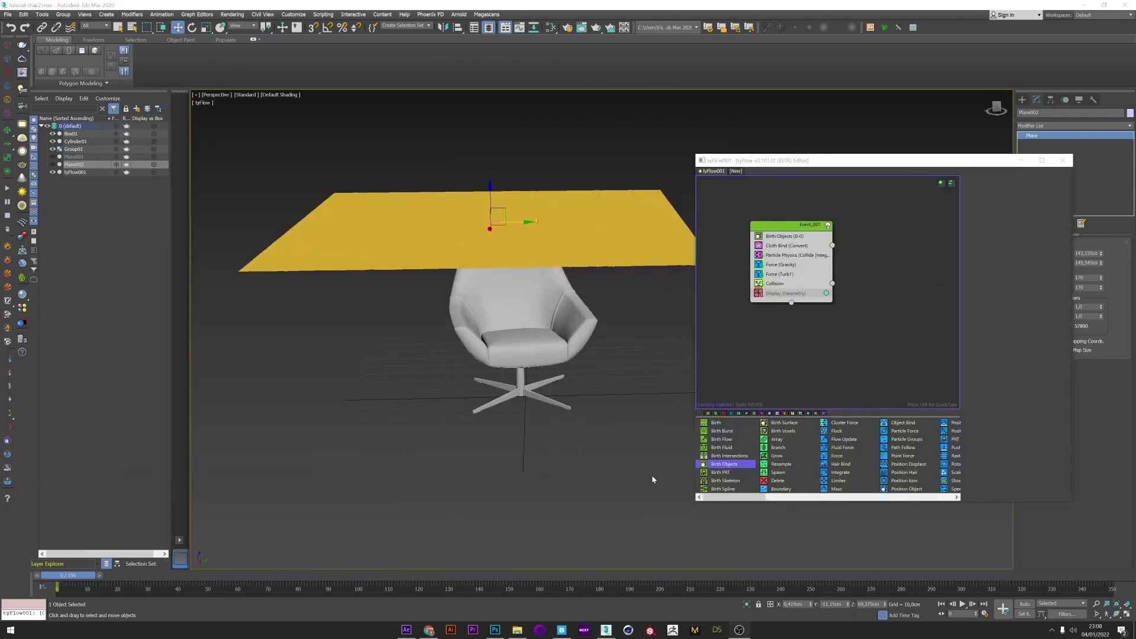
Simulate the cloth over the chair up to frame 90 and look at its corner lying on the floor
{"action": "left_click_drag", "start_coordinate": [68, 575], "coordinate": [327, 575]}
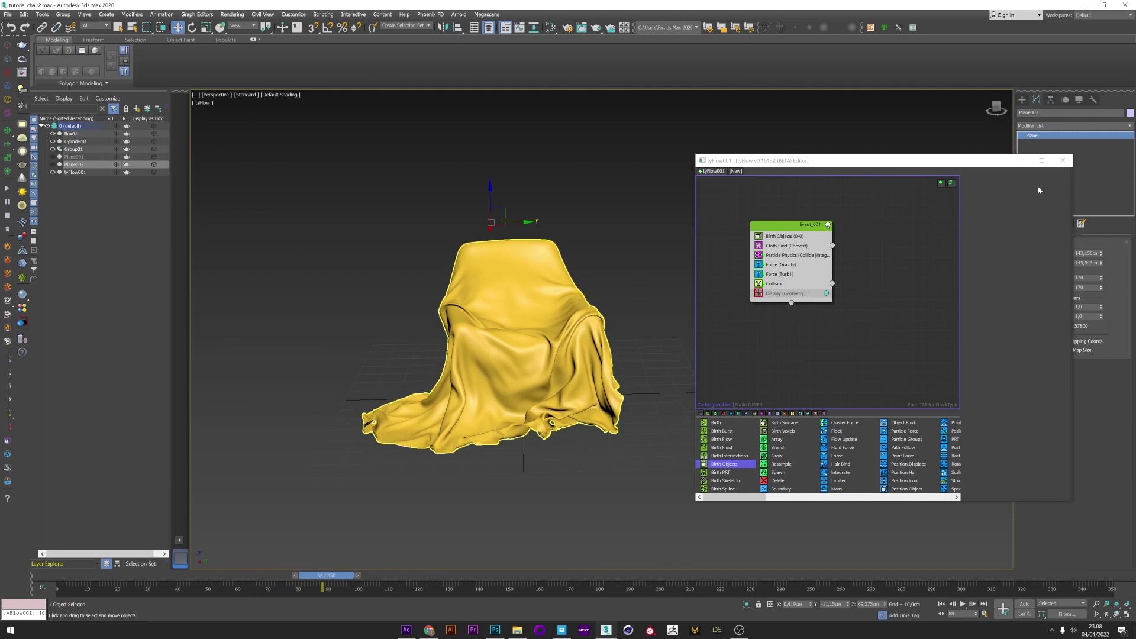
{"action": "left_click_drag", "start_coordinate": [998, 161], "coordinate": [946, 167]}
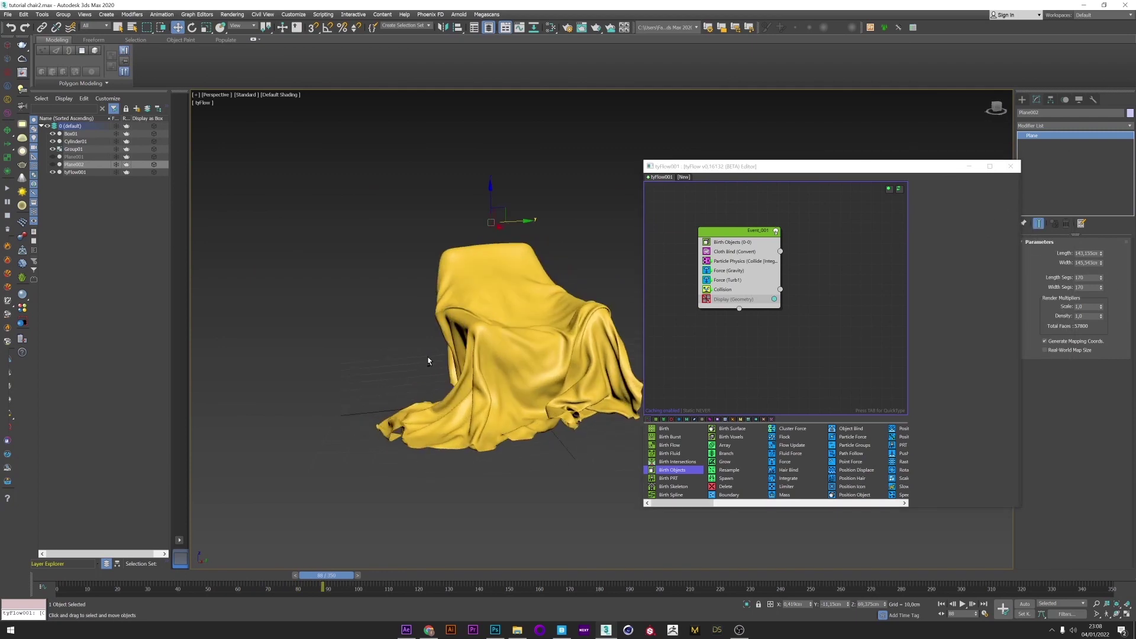
{"action": "left_click_drag", "start_coordinate": [328, 582], "coordinate": [334, 582]}
{"action": "key", "text": "w"}
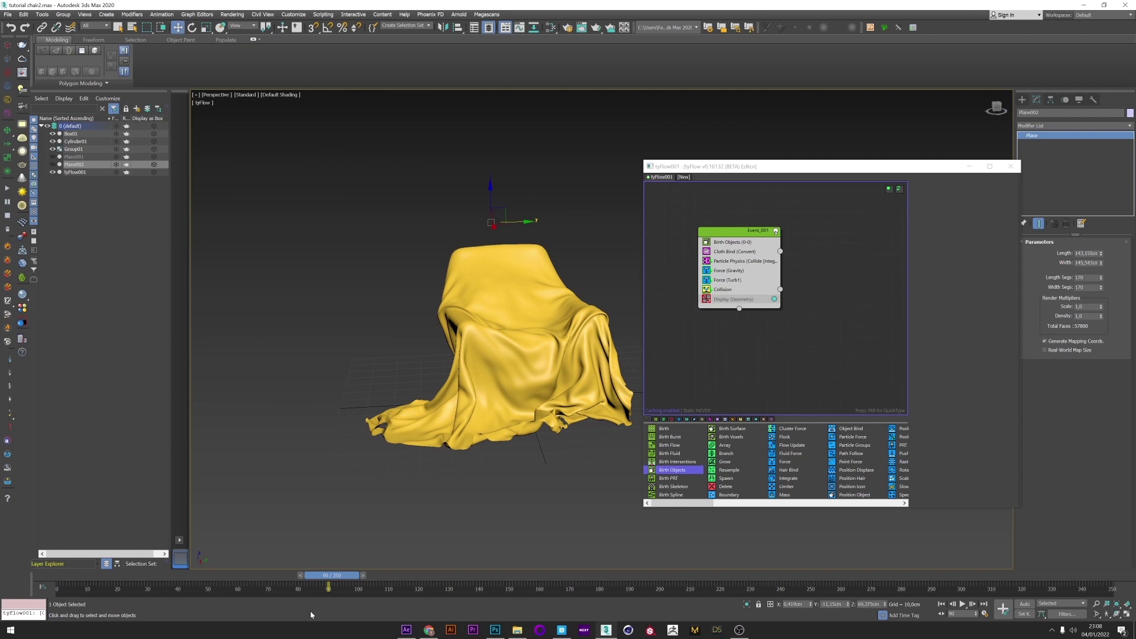
{"action": "mouse_move", "coordinate": [396, 435]}
{"action": "middle_mouse_down", "text": "alt"}
{"action": "mouse_move", "coordinate": [445, 418]}
{"action": "mouse_move", "coordinate": [386, 447]}
{"action": "middle_mouse_up", "text": "alt"}
Create a Point helper on the floor at the cloth's outstretched corner
{"action": "left_click", "coordinate": [1023, 100]}
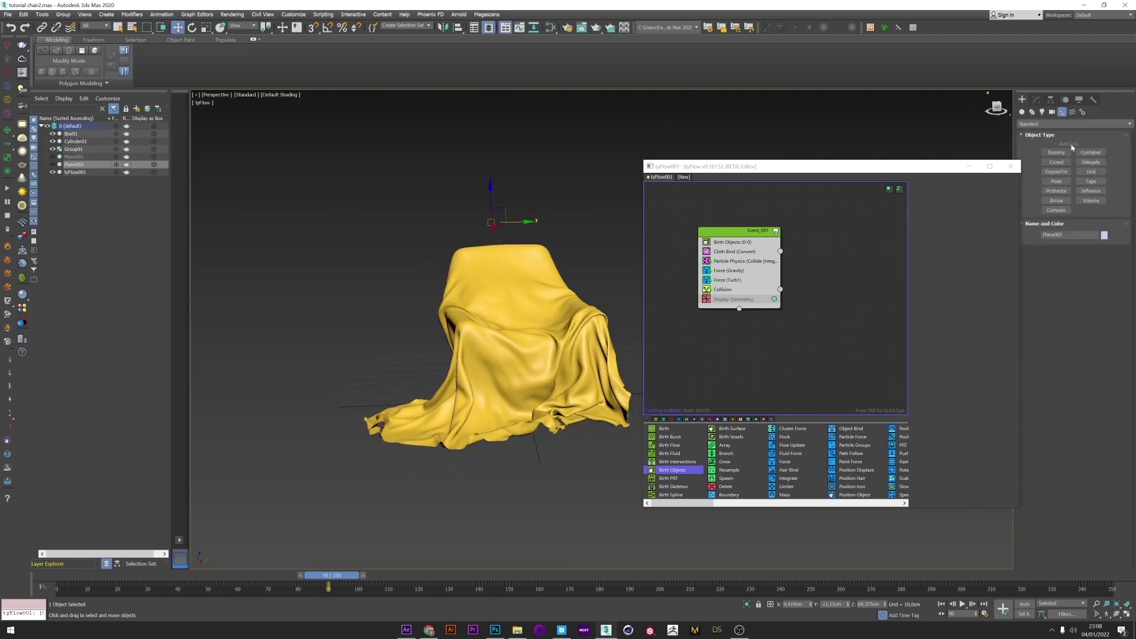
{"action": "left_click", "coordinate": [1057, 181]}
{"action": "middle_click_drag", "start_coordinate": [409, 425], "coordinate": [405, 443], "text": "alt"}
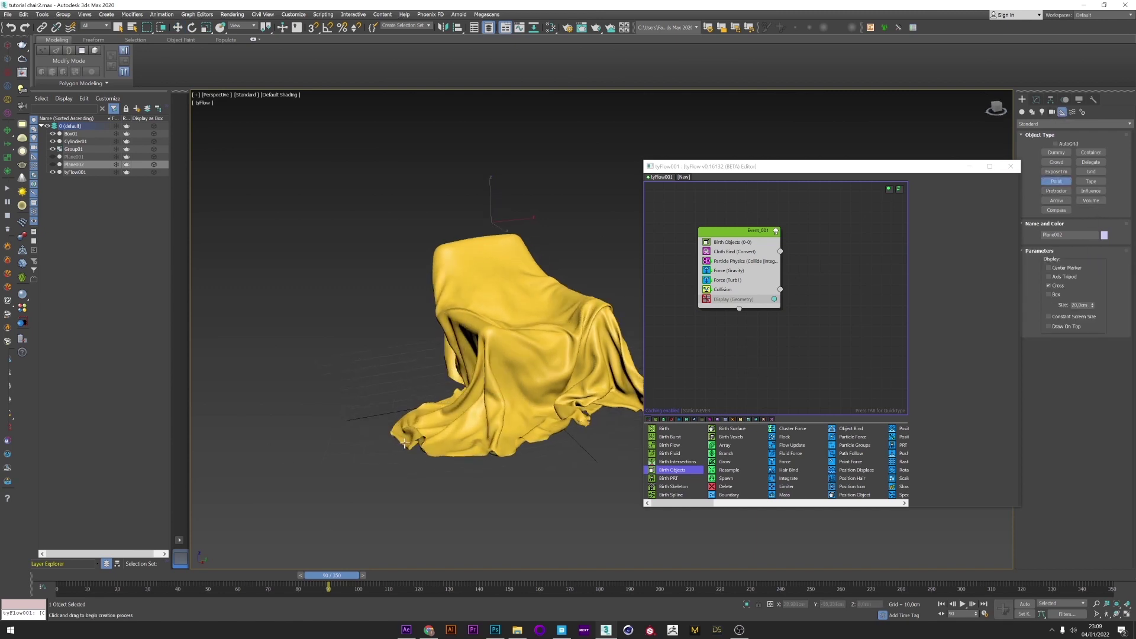
{"action": "left_click", "coordinate": [401, 438]}
{"action": "key", "text": "w"}
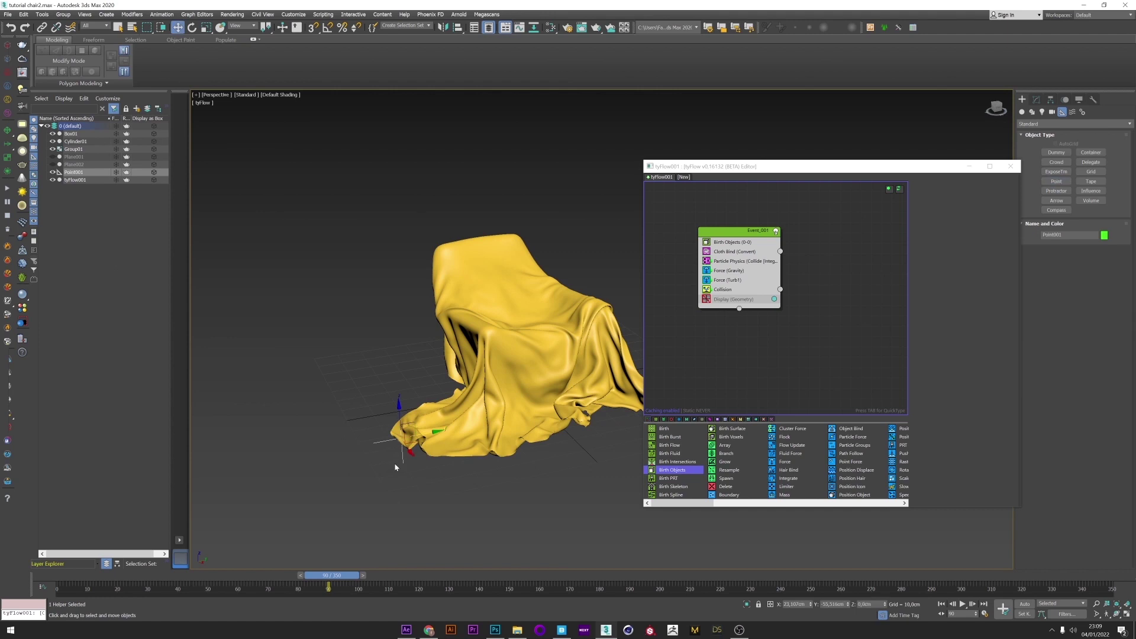
Turn on Auto Key at about frame 235, with Event_001 disabled and tyFlow001 hidden
{"action": "middle_click_drag", "start_coordinate": [803, 265], "coordinate": [788, 266]}
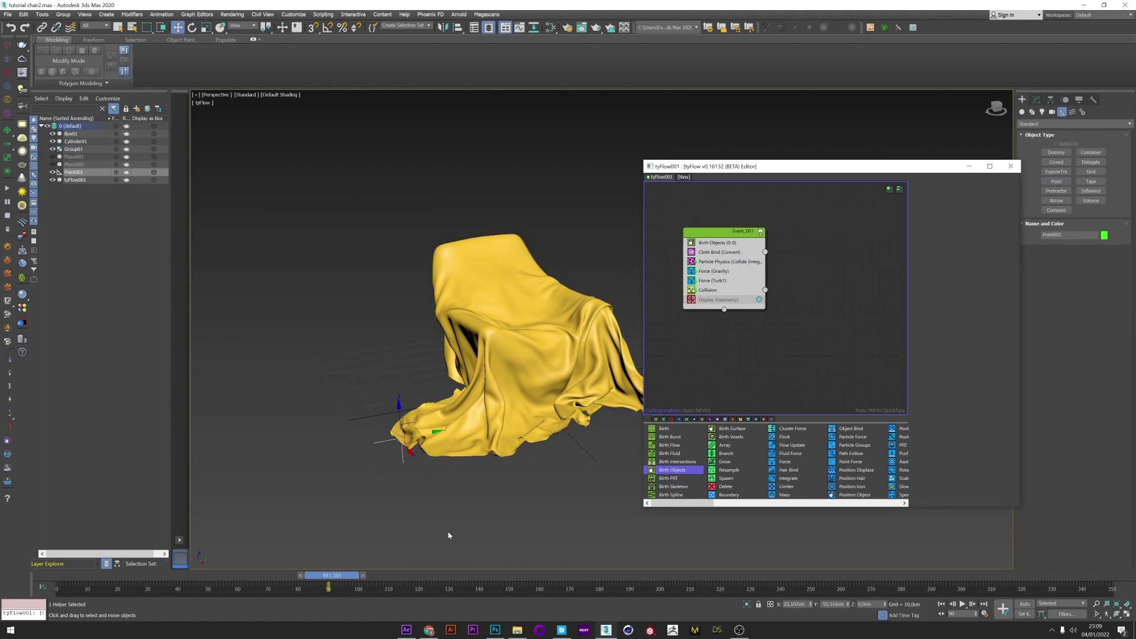
{"action": "scroll", "coordinate": [448, 535], "scroll_direction": "down", "scroll_amount": 2}
{"action": "left_click", "coordinate": [1025, 605]}
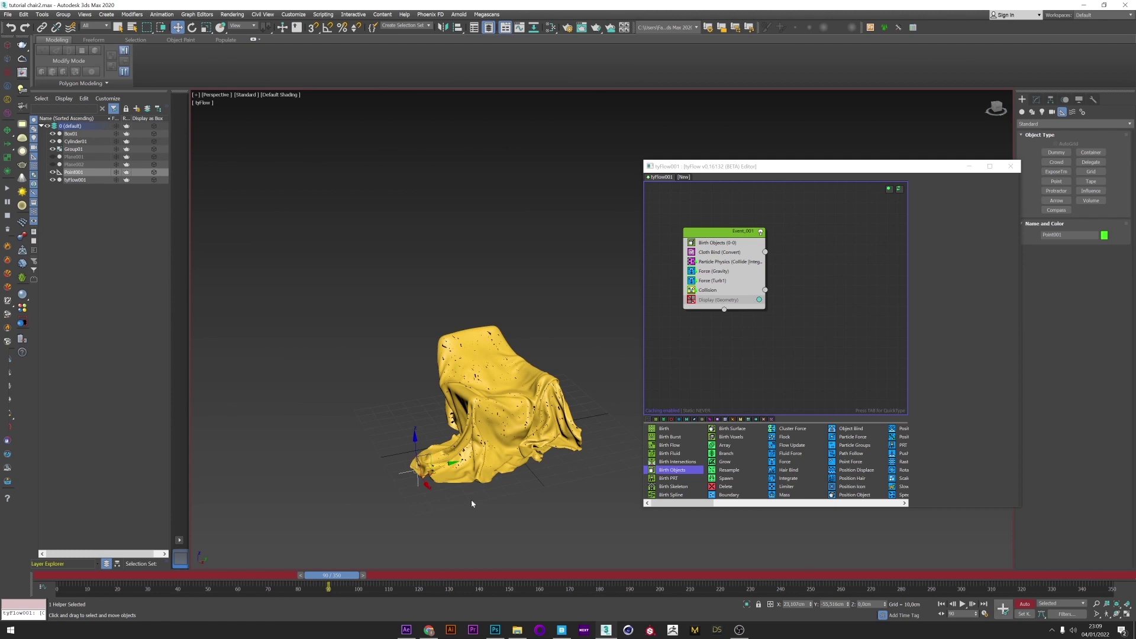
{"action": "left_click_drag", "start_coordinate": [746, 579], "coordinate": [760, 578]}
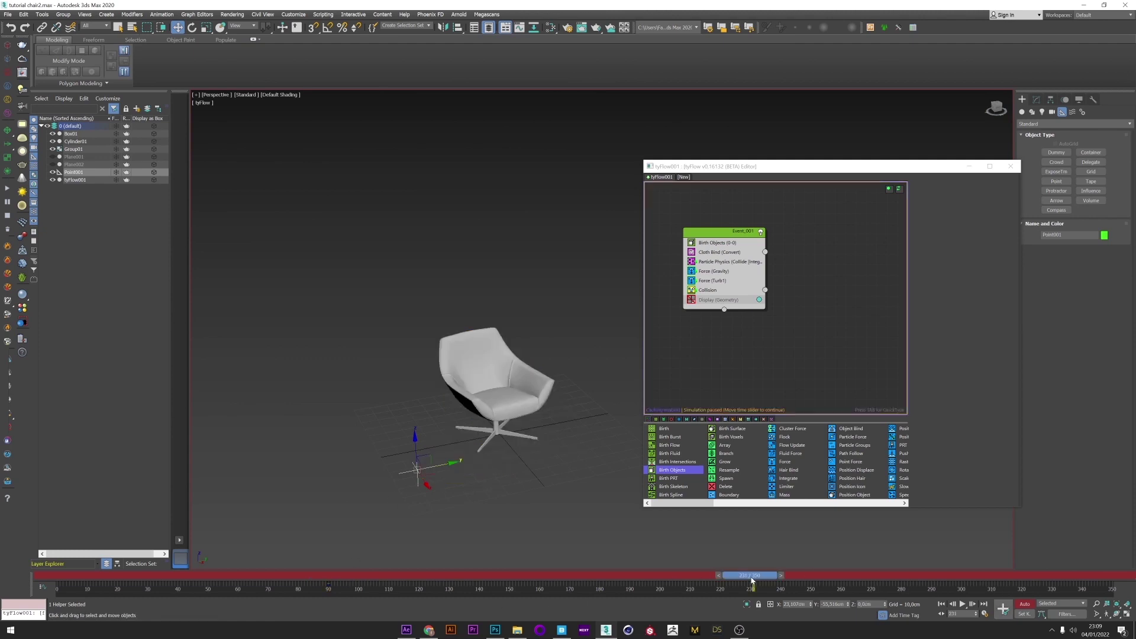
{"action": "left_click", "coordinate": [761, 232]}
{"action": "left_click", "coordinate": [52, 180]}
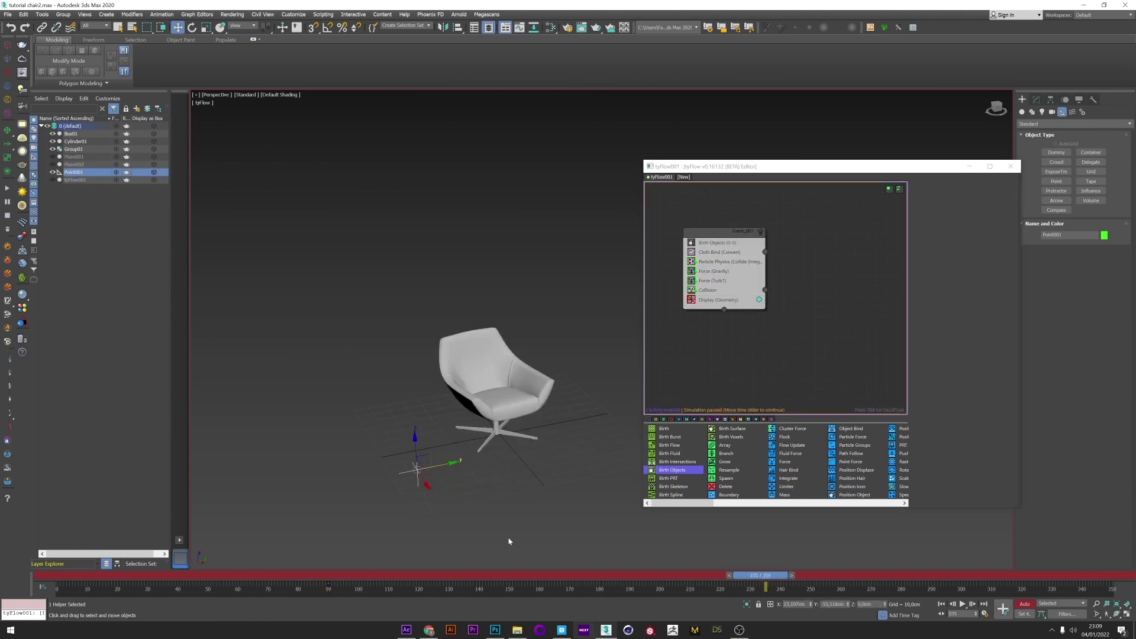
Keyframe Point001 moving far away from the chair, starting at frame 90 and ending at about frame 235
{"action": "scroll", "coordinate": [495, 444], "scroll_direction": "down", "scroll_amount": 4}
{"action": "left_click_drag", "start_coordinate": [489, 448], "coordinate": [220, 526]}
{"action": "middle_click_drag", "start_coordinate": [220, 527], "coordinate": [314, 499]}
{"action": "left_click_drag", "start_coordinate": [322, 579], "coordinate": [766, 589]}
{"action": "left_click", "coordinate": [375, 474]}
{"action": "left_click", "coordinate": [284, 480]}
{"action": "left_click_drag", "start_coordinate": [427, 578], "coordinate": [335, 597]}
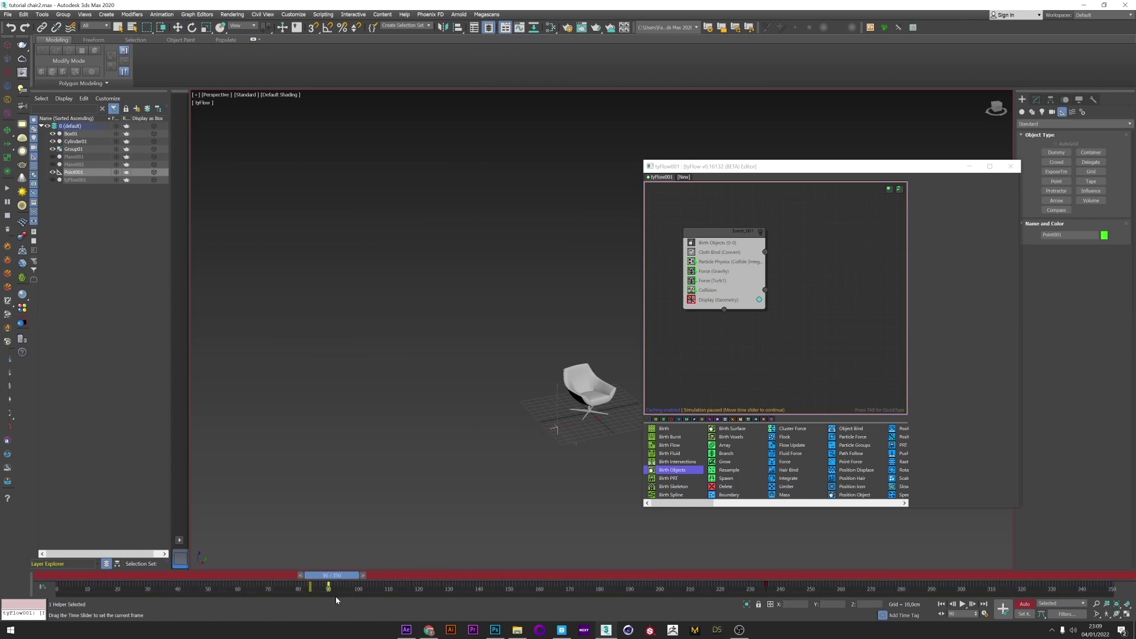
Re-enable Event_001 and add an Object Test below Collision that tests the distance to Point001
{"action": "left_click", "coordinate": [762, 234]}
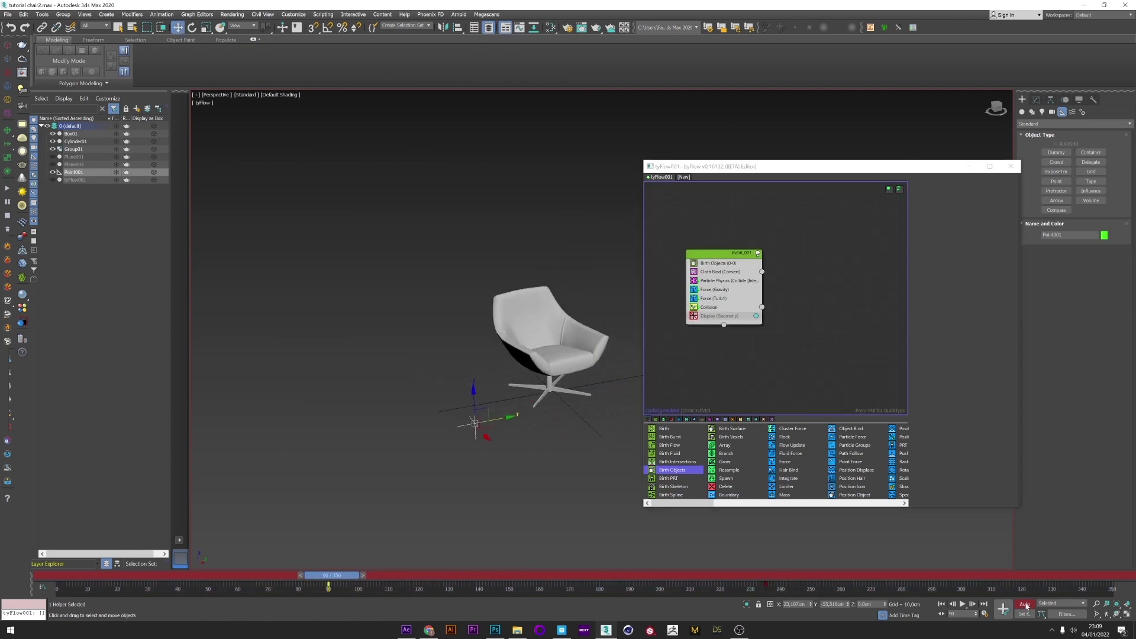
{"action": "left_click", "coordinate": [721, 307]}
{"action": "key", "text": "Tab"}
{"action": "type", "text": "b"}
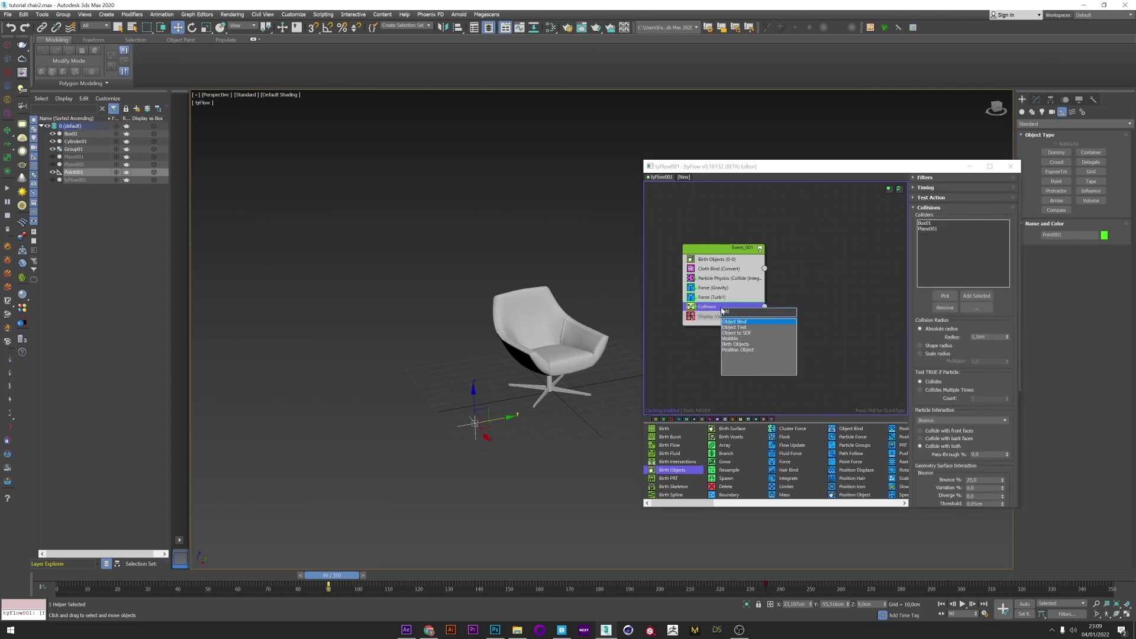
{"action": "left_click", "coordinate": [737, 328]}
{"action": "left_click_drag", "start_coordinate": [727, 307], "coordinate": [726, 320]}
{"action": "left_click", "coordinate": [963, 297]}
{"action": "left_click", "coordinate": [951, 295]}
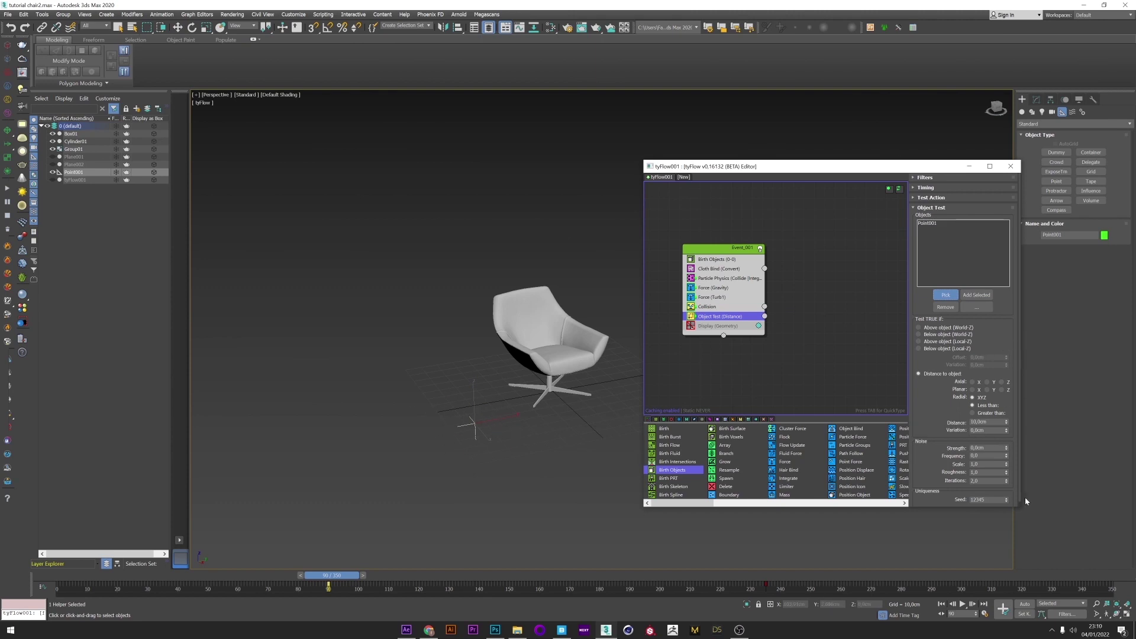
Create a new event with an Object Bind to Point001 and connect the Object Test output to it
{"action": "left_click", "coordinate": [794, 331]}
{"action": "key", "text": "Tab"}
{"action": "type", "text": "ob"}
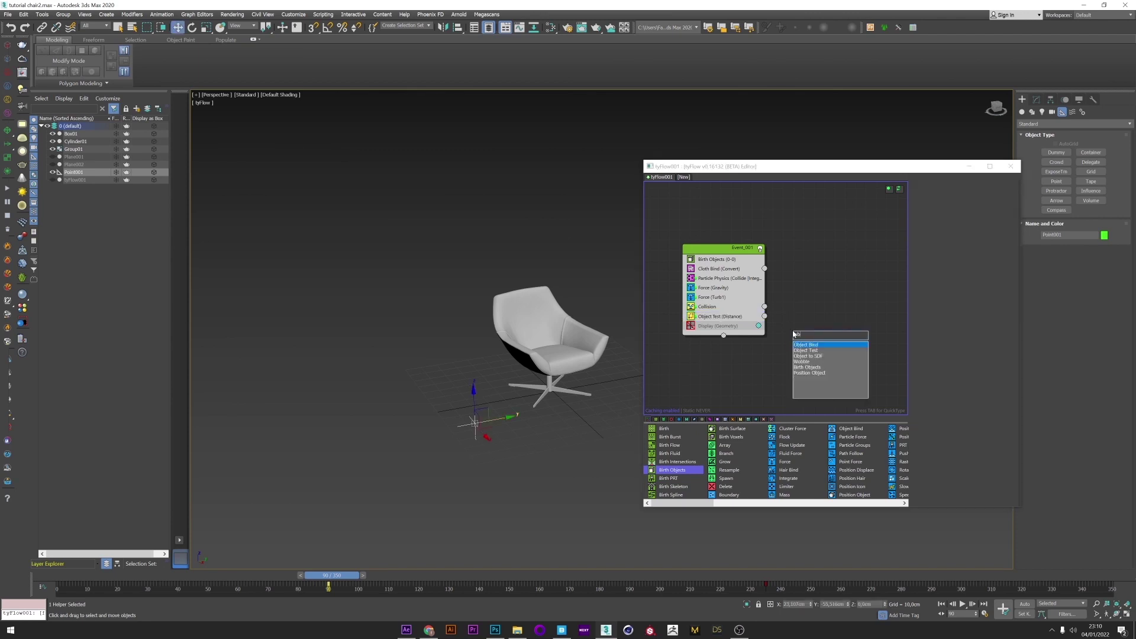
{"action": "left_click", "coordinate": [822, 347]}
{"action": "left_click_drag", "start_coordinate": [794, 328], "coordinate": [792, 326]}
{"action": "left_click", "coordinate": [946, 333]}
{"action": "left_click", "coordinate": [476, 423]}
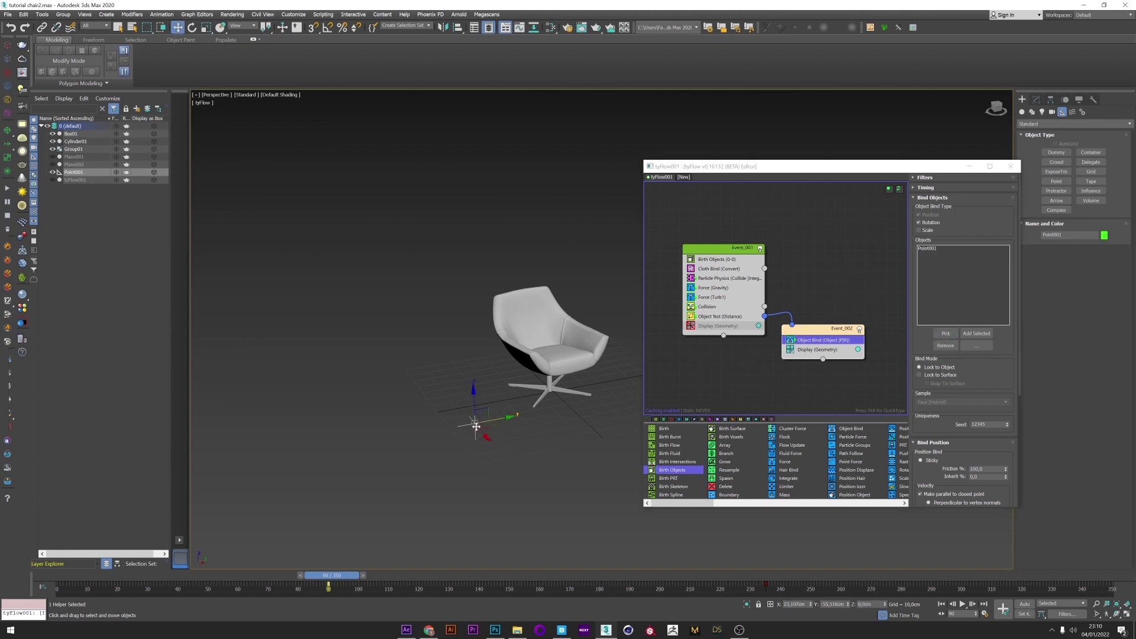
Unhide tyFlow001 and simulate the cloth with the bind event to about frame 74
{"action": "middle_click_drag", "start_coordinate": [370, 399], "coordinate": [326, 396]}
{"action": "left_click", "coordinate": [765, 577]}
{"action": "left_click", "coordinate": [53, 180]}
{"action": "left_click", "coordinate": [53, 180]}
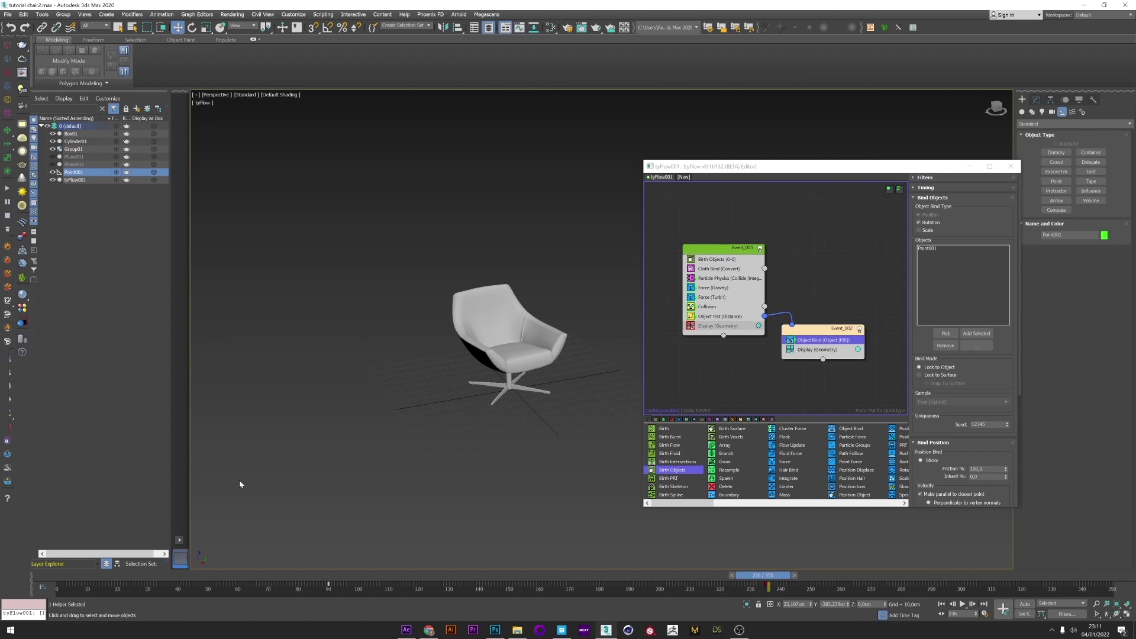
{"action": "scroll", "coordinate": [411, 382], "scroll_direction": "up", "scroll_amount": 4}
{"action": "left_click", "coordinate": [969, 166]}
{"action": "left_click_drag", "start_coordinate": [60, 586], "coordinate": [303, 576]}
{"action": "key", "text": "w"}
Examine how the cloth corner behaves around Point001 before the helper starts moving
{"action": "scroll", "coordinate": [504, 426], "scroll_direction": "down", "scroll_amount": 5}
{"action": "scroll", "coordinate": [470, 503], "scroll_direction": "up", "scroll_amount": 2}
{"action": "middle_click_drag", "start_coordinate": [470, 507], "coordinate": [436, 430], "text": "alt"}
{"action": "scroll", "coordinate": [487, 497], "scroll_direction": "up", "scroll_amount": 3}
{"action": "scroll", "coordinate": [435, 431], "scroll_direction": "down", "scroll_amount": 4}
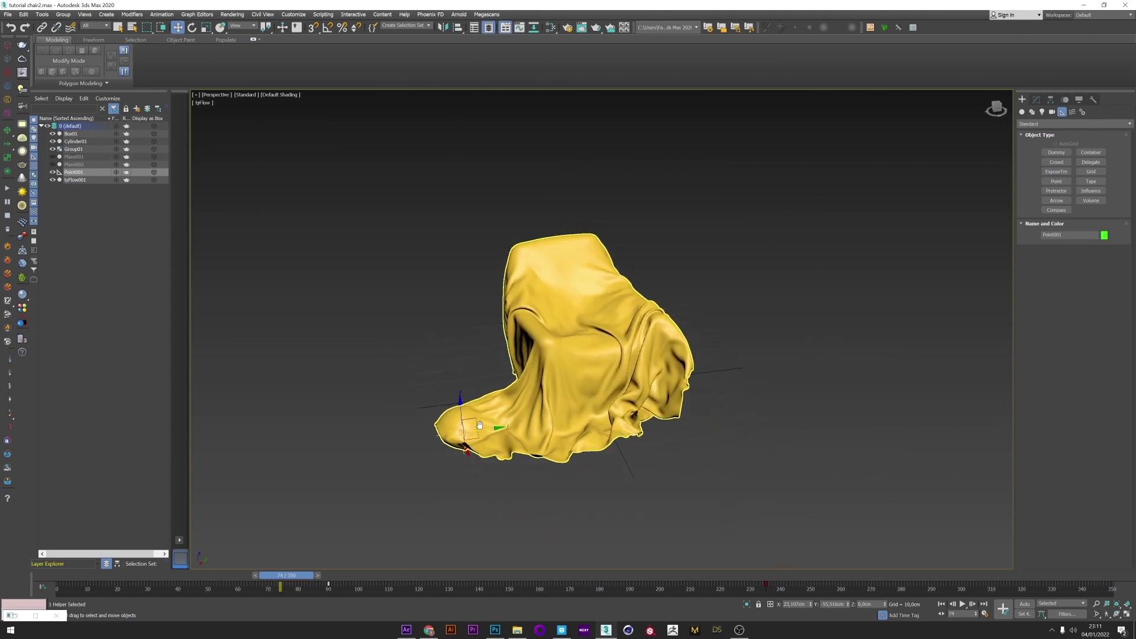
{"action": "scroll", "coordinate": [482, 423], "scroll_direction": "down", "scroll_amount": 3}
{"action": "scroll", "coordinate": [404, 472], "scroll_direction": "up", "scroll_amount": 3}
{"action": "middle_click_drag", "start_coordinate": [406, 470], "coordinate": [408, 439], "text": "alt"}
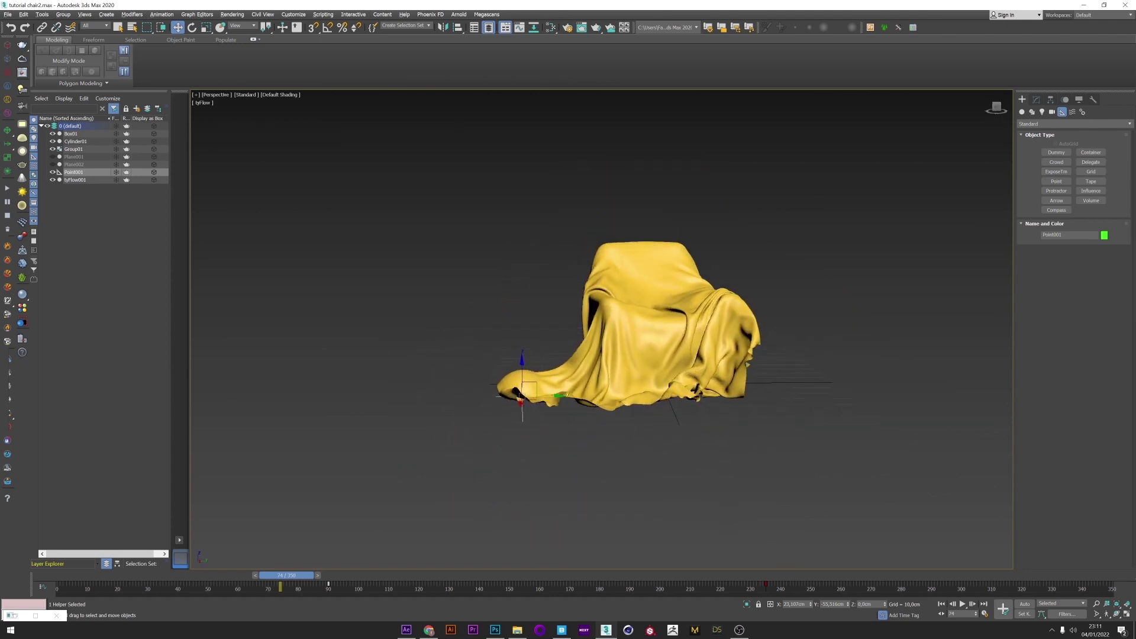
{"action": "scroll", "coordinate": [508, 445], "scroll_direction": "up", "scroll_amount": 2}
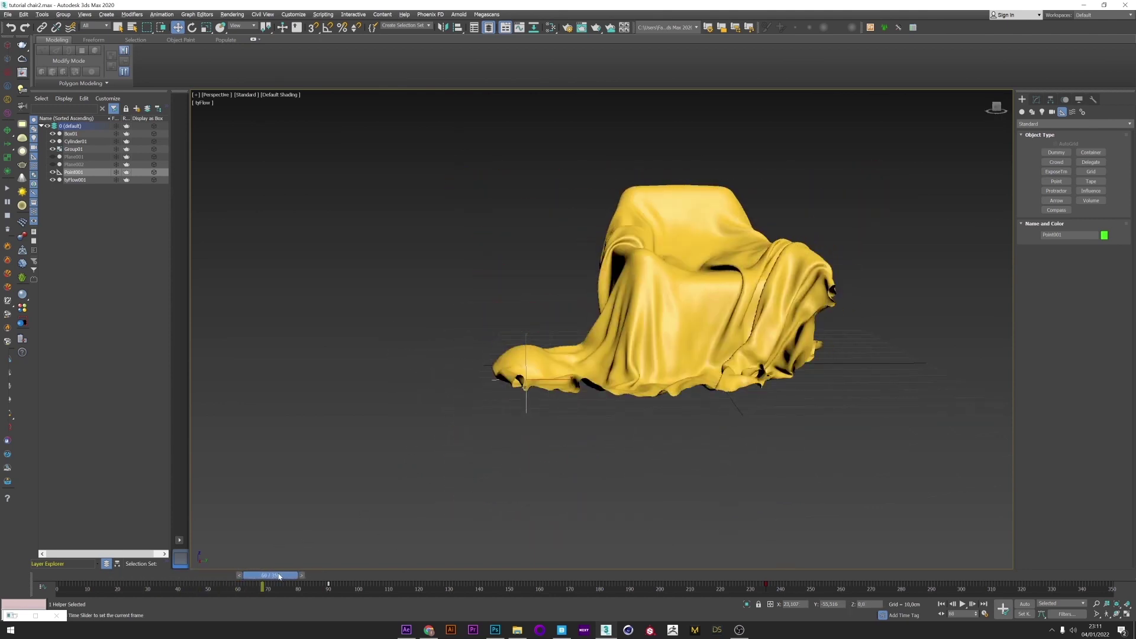
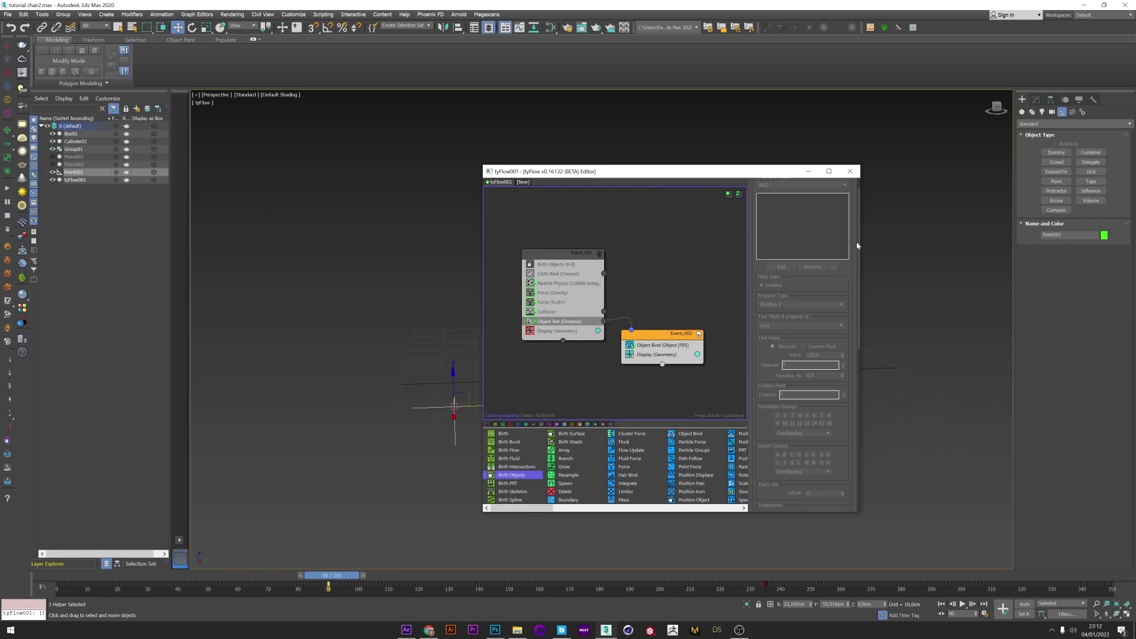
Add a particle filter to the Object Test that requires an event age in frames greater than 80
{"action": "scroll", "coordinate": [857, 242], "scroll_direction": "up", "scroll_amount": 1}
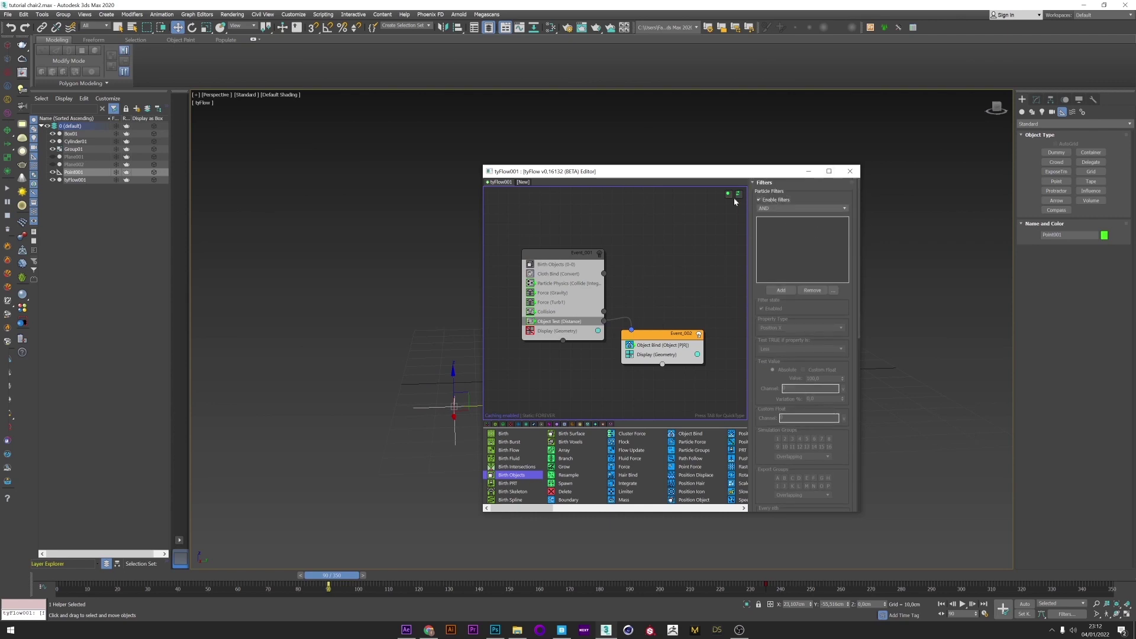
{"action": "left_click", "coordinate": [781, 290]}
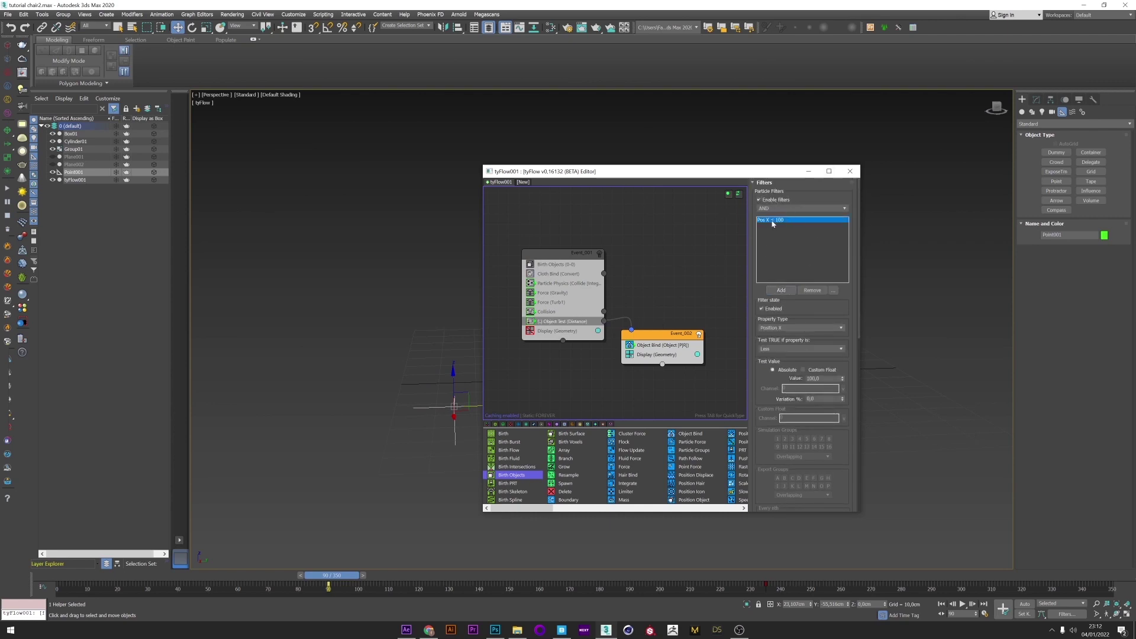
{"action": "left_click", "coordinate": [774, 330]}
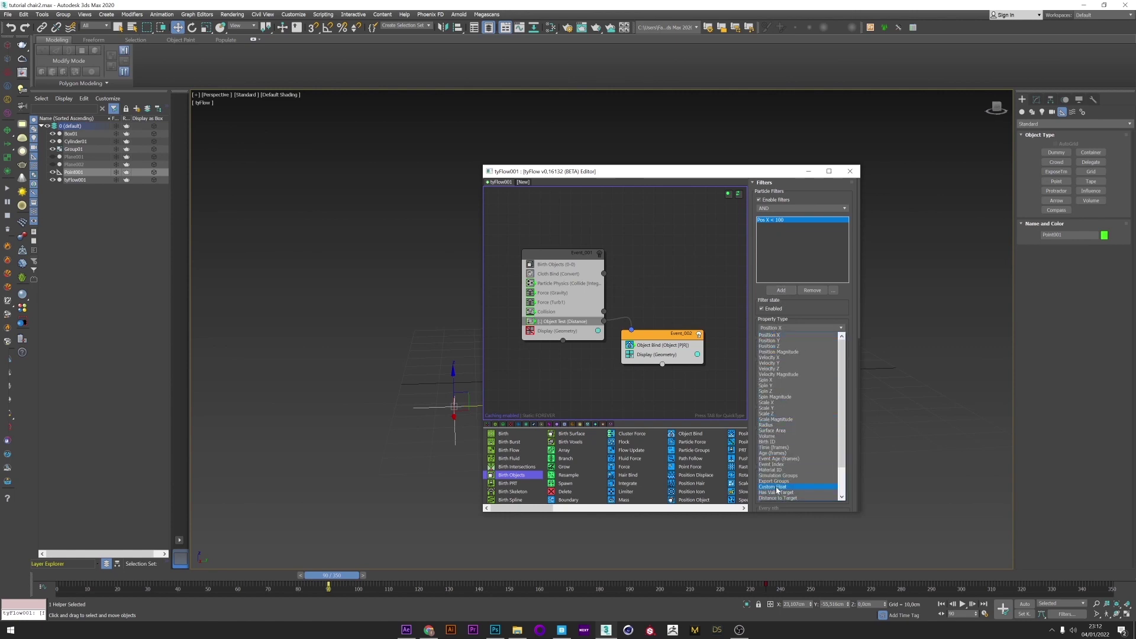
{"action": "left_click", "coordinate": [767, 459]}
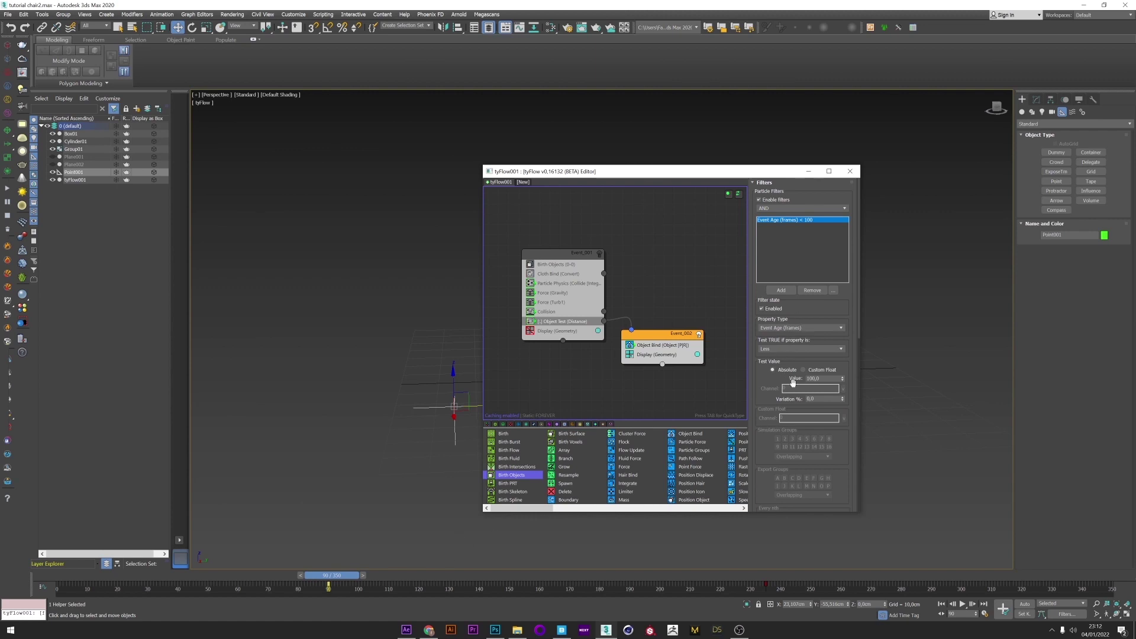
{"action": "left_click", "coordinate": [771, 350]}
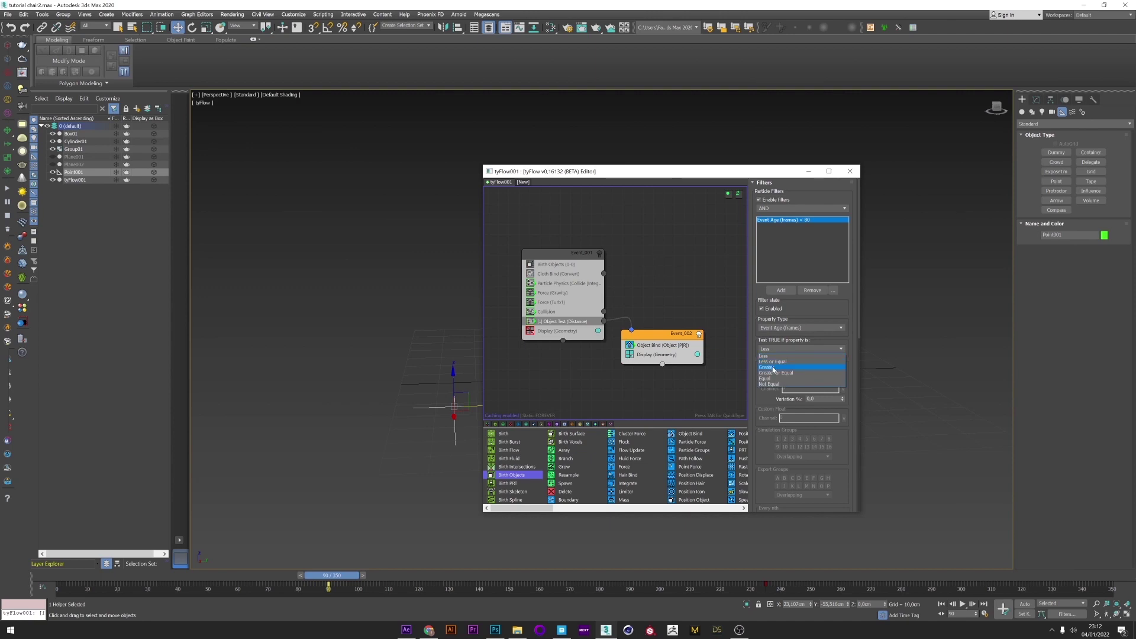
{"action": "left_click", "coordinate": [773, 367]}
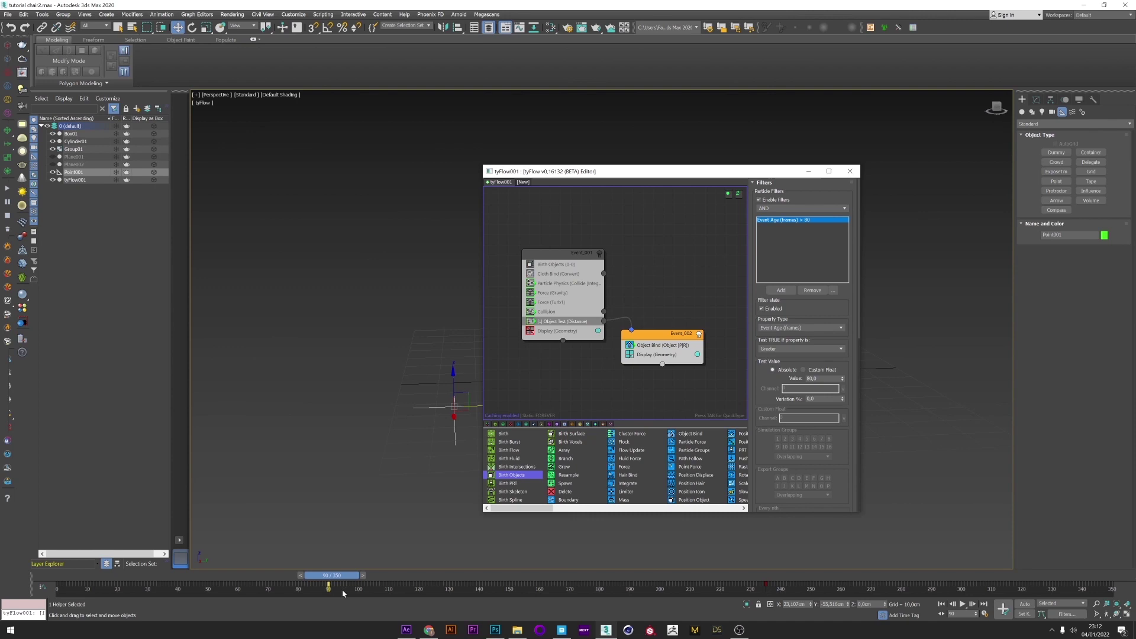
Add a Mass operator with a value of 10000 above Object Bind in Event_002
{"action": "left_click", "coordinate": [663, 344]}
{"action": "key", "text": "Tab"}
{"action": "type", "text": "mas"}
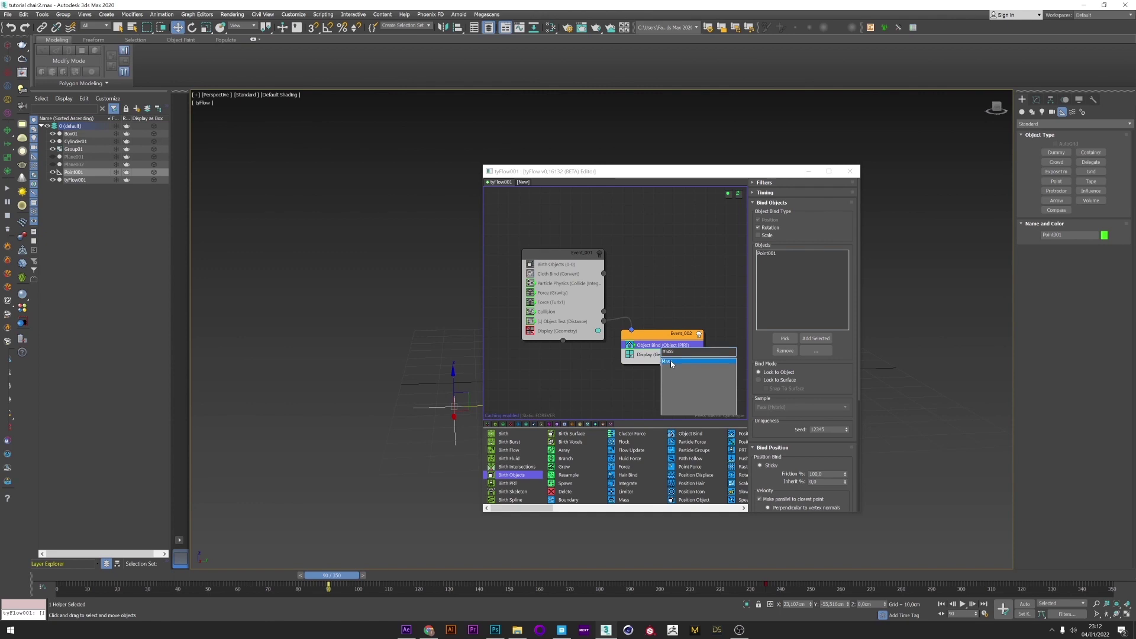
{"action": "left_click", "coordinate": [672, 362]}
{"action": "left_click_drag", "start_coordinate": [659, 347], "coordinate": [680, 357]}
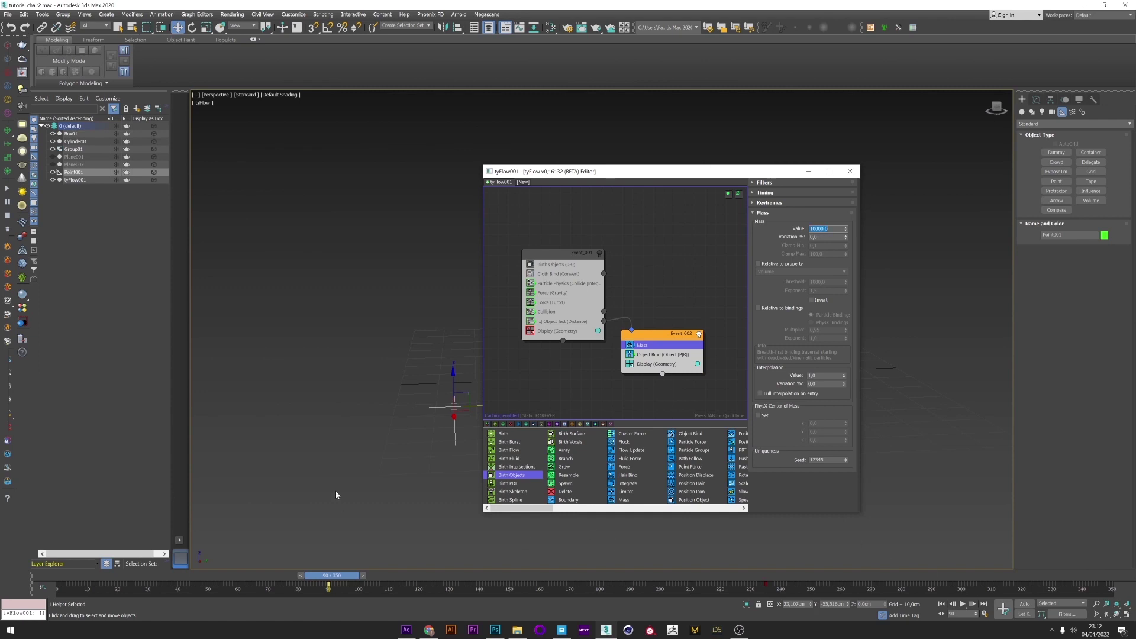
Re-enable Event_001 and simulate the cloth being pulled by Point001 to about frame 138
{"action": "left_click_drag", "start_coordinate": [742, 577], "coordinate": [758, 577]}
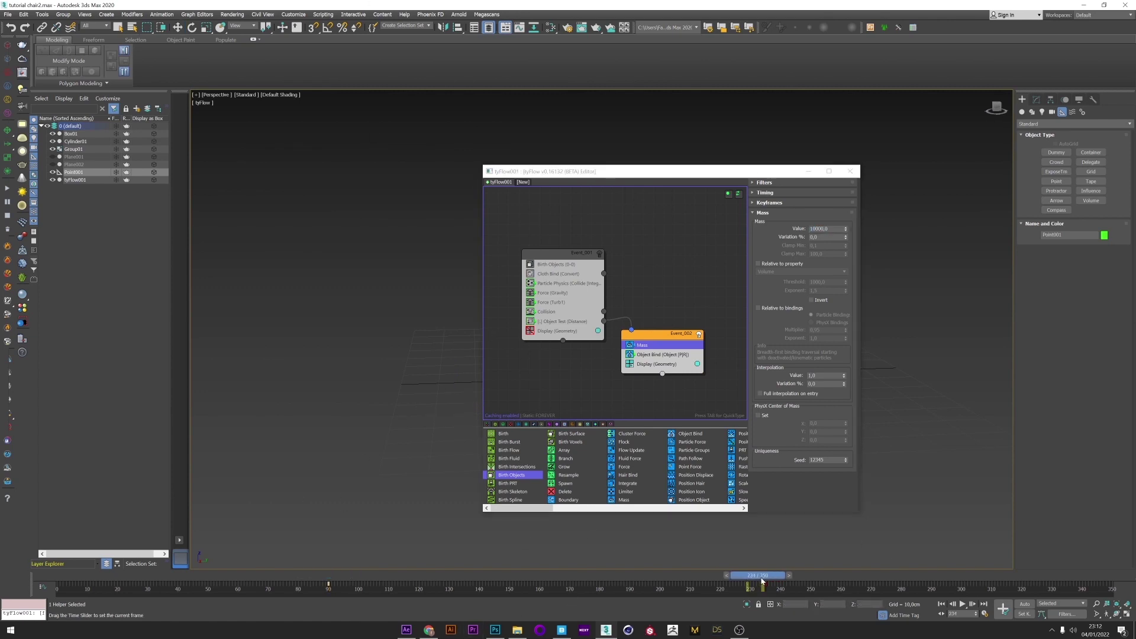
{"action": "left_click", "coordinate": [600, 254]}
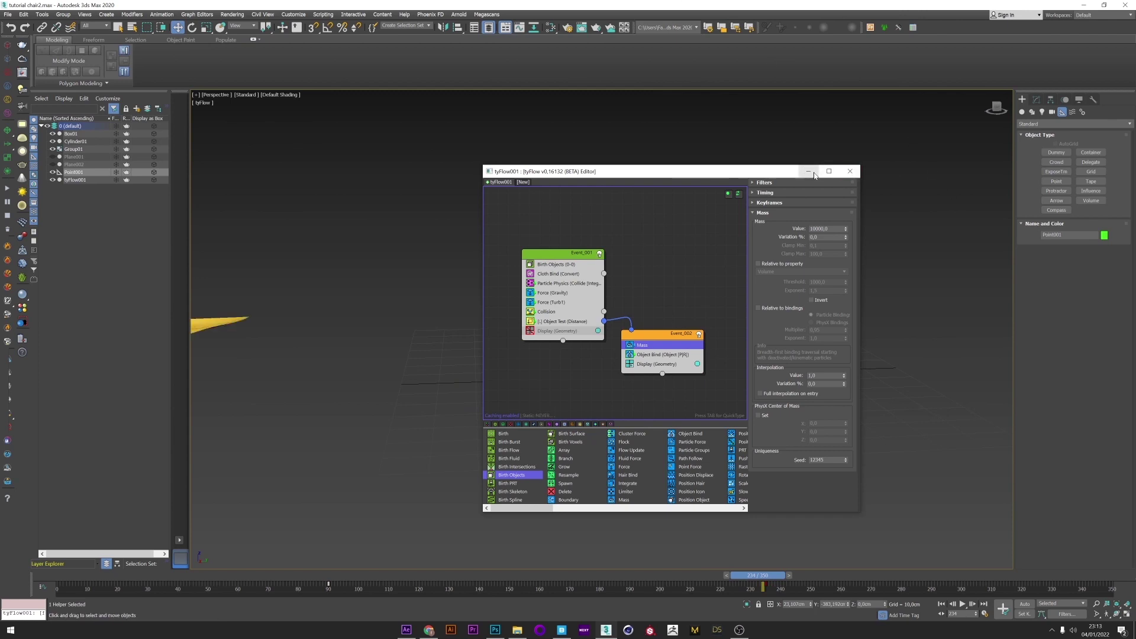
{"action": "left_click", "coordinate": [850, 171]}
{"action": "left_click", "coordinate": [64, 577]}
{"action": "left_click_drag", "start_coordinate": [64, 576], "coordinate": [304, 576]}
{"action": "mouse_move", "coordinate": [433, 436]}
{"action": "middle_mouse_down", "text": "alt"}
{"action": "mouse_move", "coordinate": [457, 411]}
{"action": "mouse_move", "coordinate": [482, 421]}
{"action": "mouse_move", "coordinate": [451, 428]}
{"action": "middle_mouse_up", "text": "alt"}
{"action": "left_click_drag", "start_coordinate": [321, 575], "coordinate": [493, 578]}
{"action": "key", "text": "w"}
Examine the cloth stretched between the chair and the moving Point001 helper
{"action": "scroll", "coordinate": [528, 491], "scroll_direction": "down", "scroll_amount": 3}
{"action": "middle_click_drag", "start_coordinate": [380, 471], "coordinate": [370, 512], "text": "alt"}
{"action": "scroll", "coordinate": [312, 445], "scroll_direction": "up", "scroll_amount": 3}
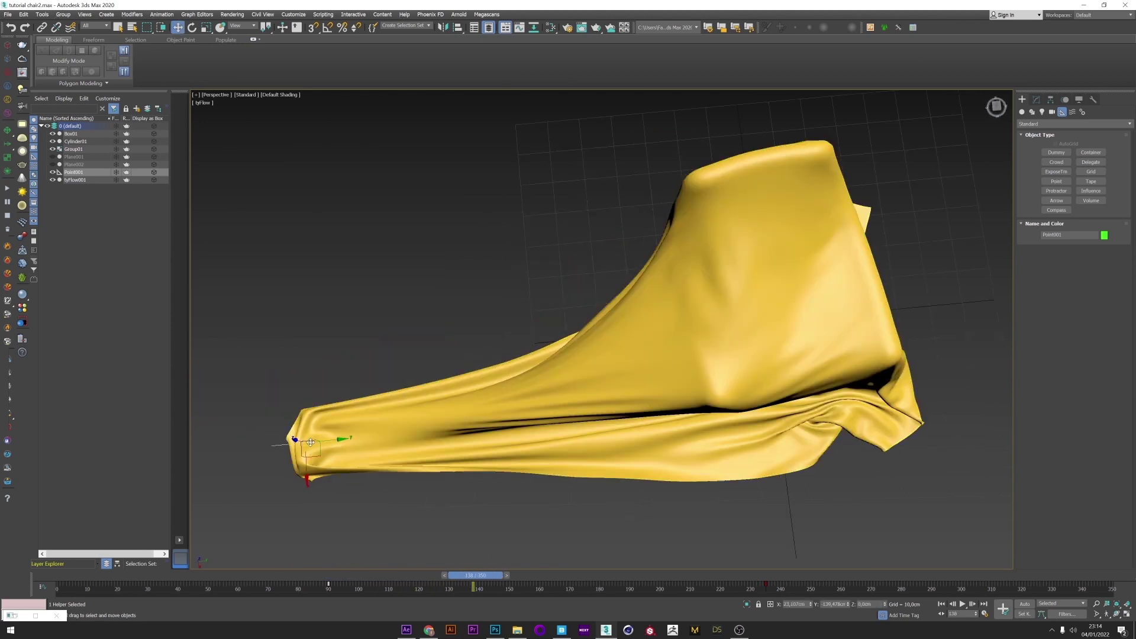
{"action": "middle_click_drag", "start_coordinate": [473, 448], "coordinate": [547, 413]}
{"action": "scroll", "coordinate": [609, 355], "scroll_direction": "down", "scroll_amount": 3}
{"action": "scroll", "coordinate": [608, 366], "scroll_direction": "up", "scroll_amount": 1}
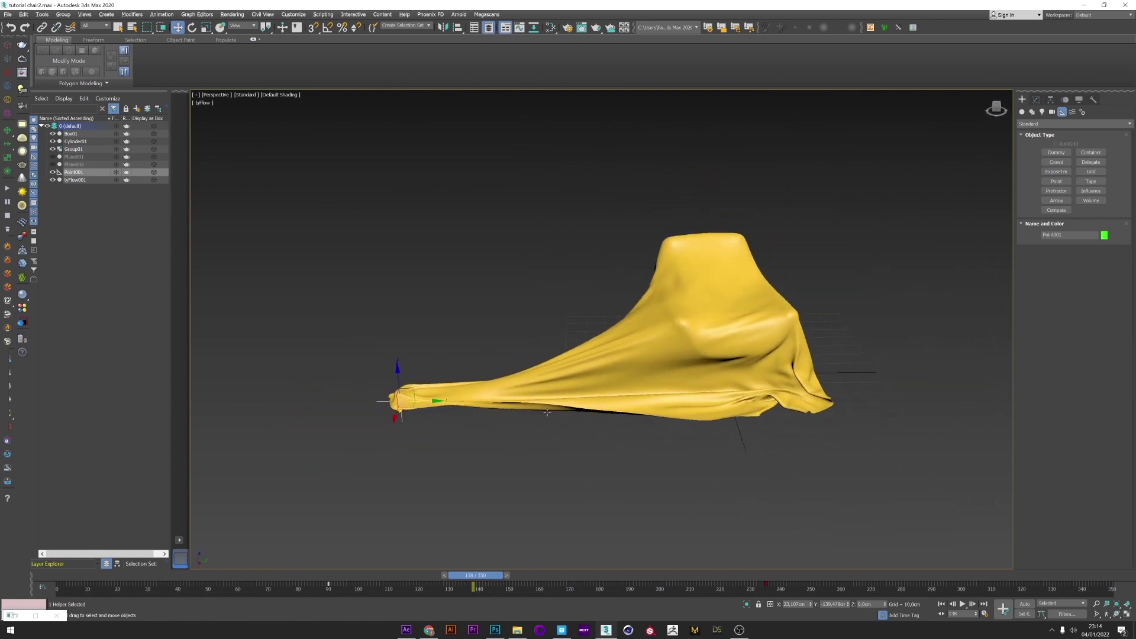
Replay the drape from an earlier frame and check its mesh with edged faces, adjusting the viewport display settings
{"action": "left_click_drag", "start_coordinate": [249, 578], "coordinate": [371, 577]}
{"action": "key", "text": "F4"}
{"action": "scroll", "coordinate": [561, 350], "scroll_direction": "up", "scroll_amount": 2}
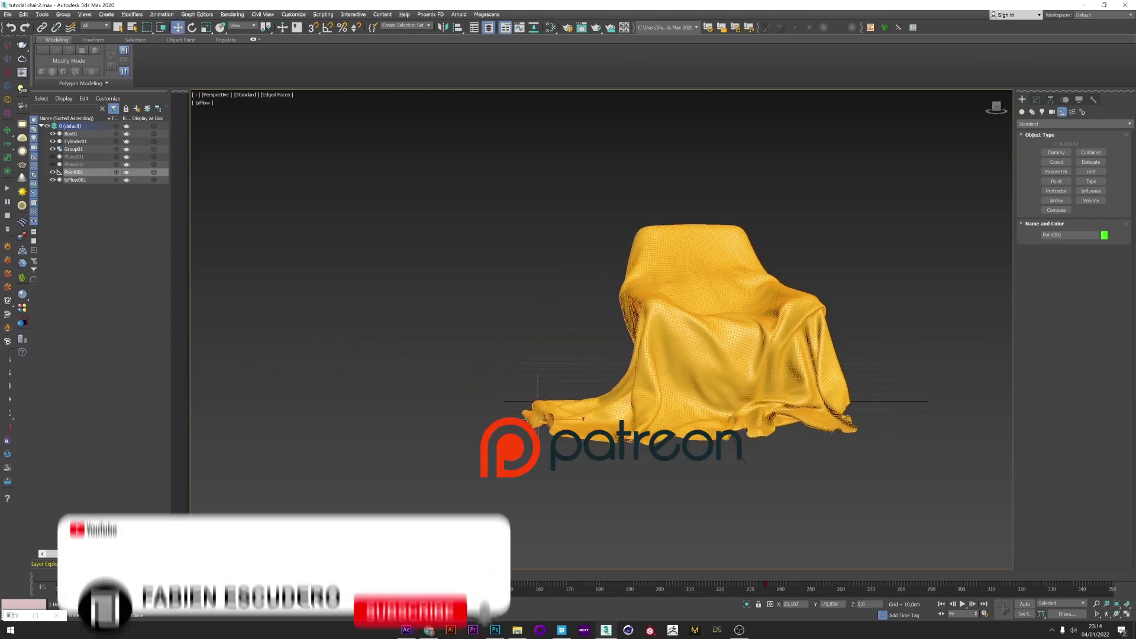
{"action": "left_click", "coordinate": [242, 96]}
{"action": "left_click", "coordinate": [263, 150]}
{"action": "left_click", "coordinate": [462, 369]}
{"action": "key", "text": "F4"}
{"action": "middle_click_drag", "start_coordinate": [463, 368], "coordinate": [402, 367]}
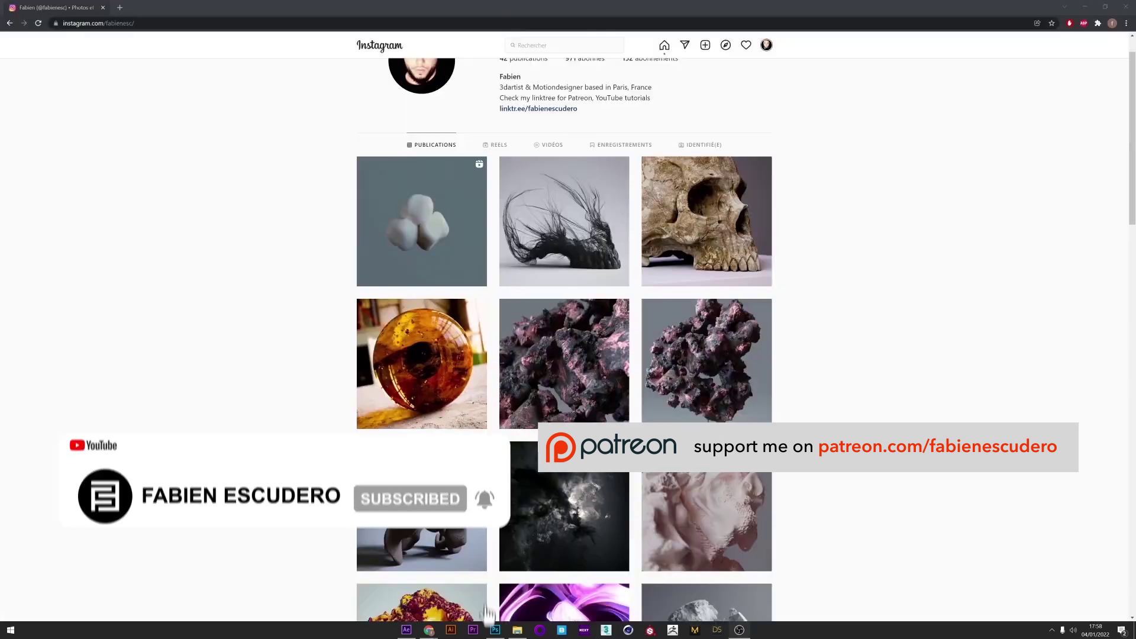
{"action": "scroll", "coordinate": [487, 614], "scroll_direction": "down", "scroll_amount": 2}
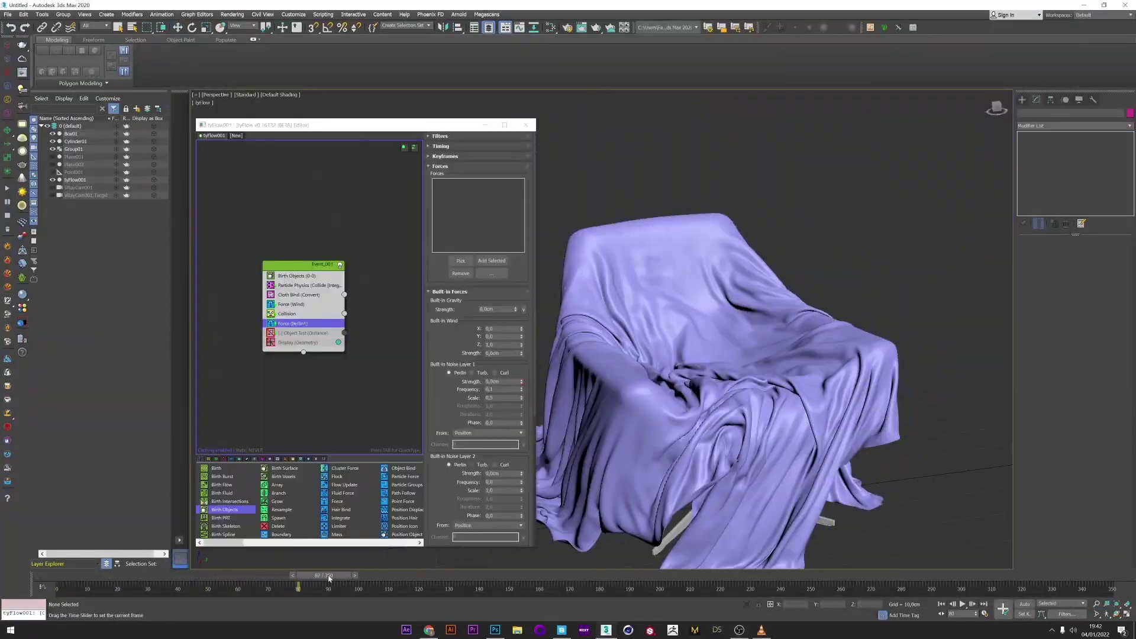
{"action": "left_click_drag", "start_coordinate": [375, 575], "coordinate": [494, 580]}
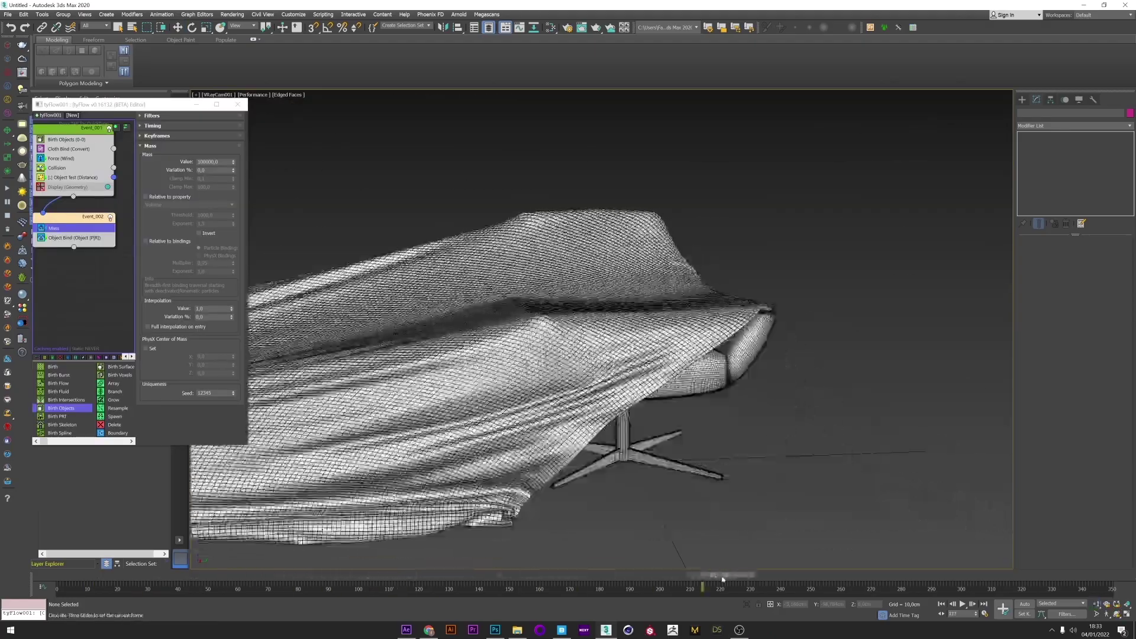